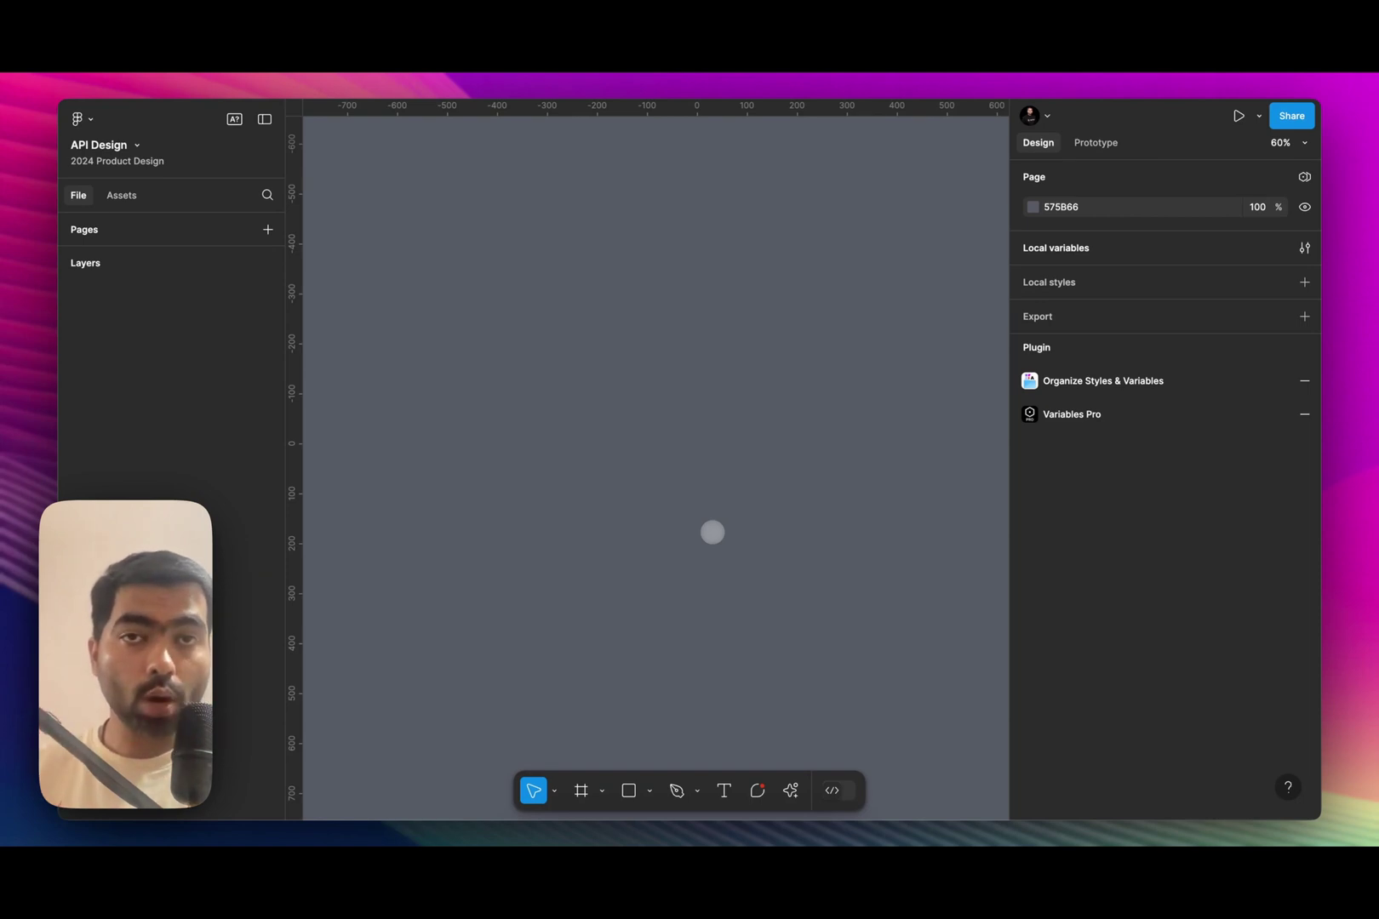
Step: Start a First Draft with the App wireframe library for the clothing and accessories app prompt
key(super+k)
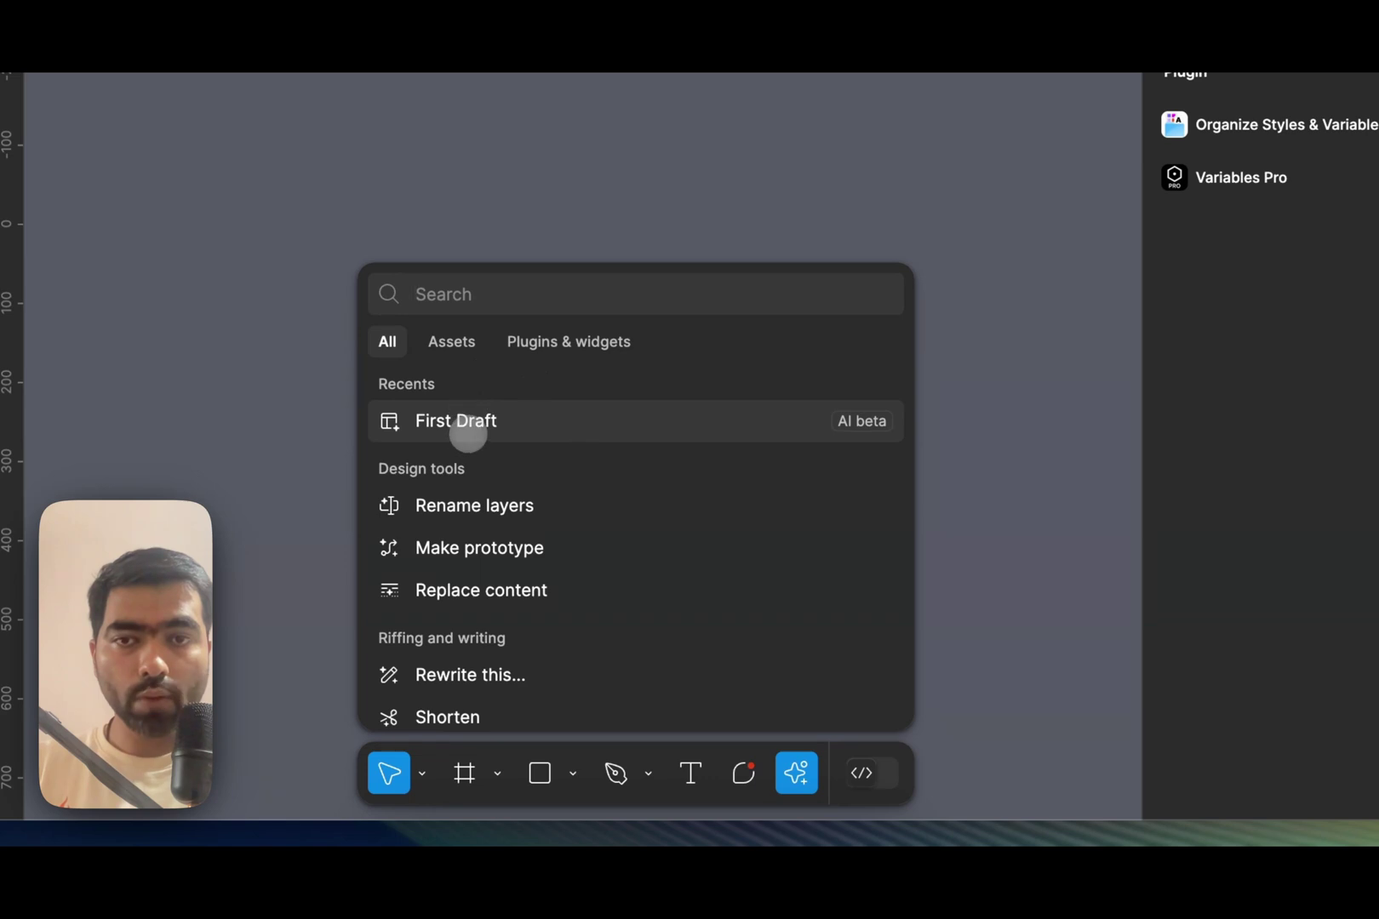
click(468, 424)
click(487, 537)
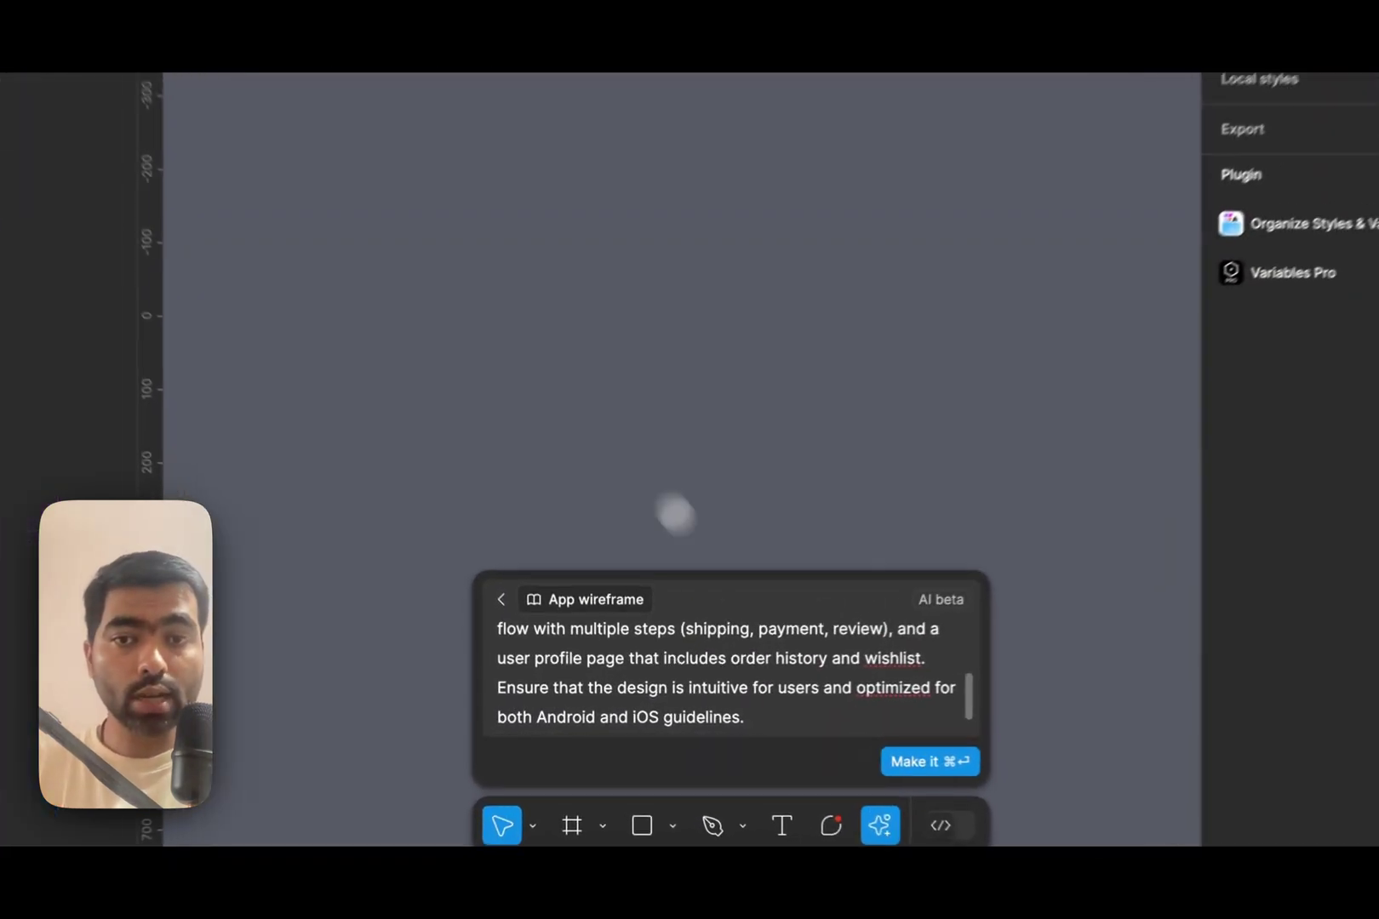
Step: Clear the prompt box, restore the full e-commerce prompt, and review its text
key(super+a)
key(BackSpace)
key(super+z)
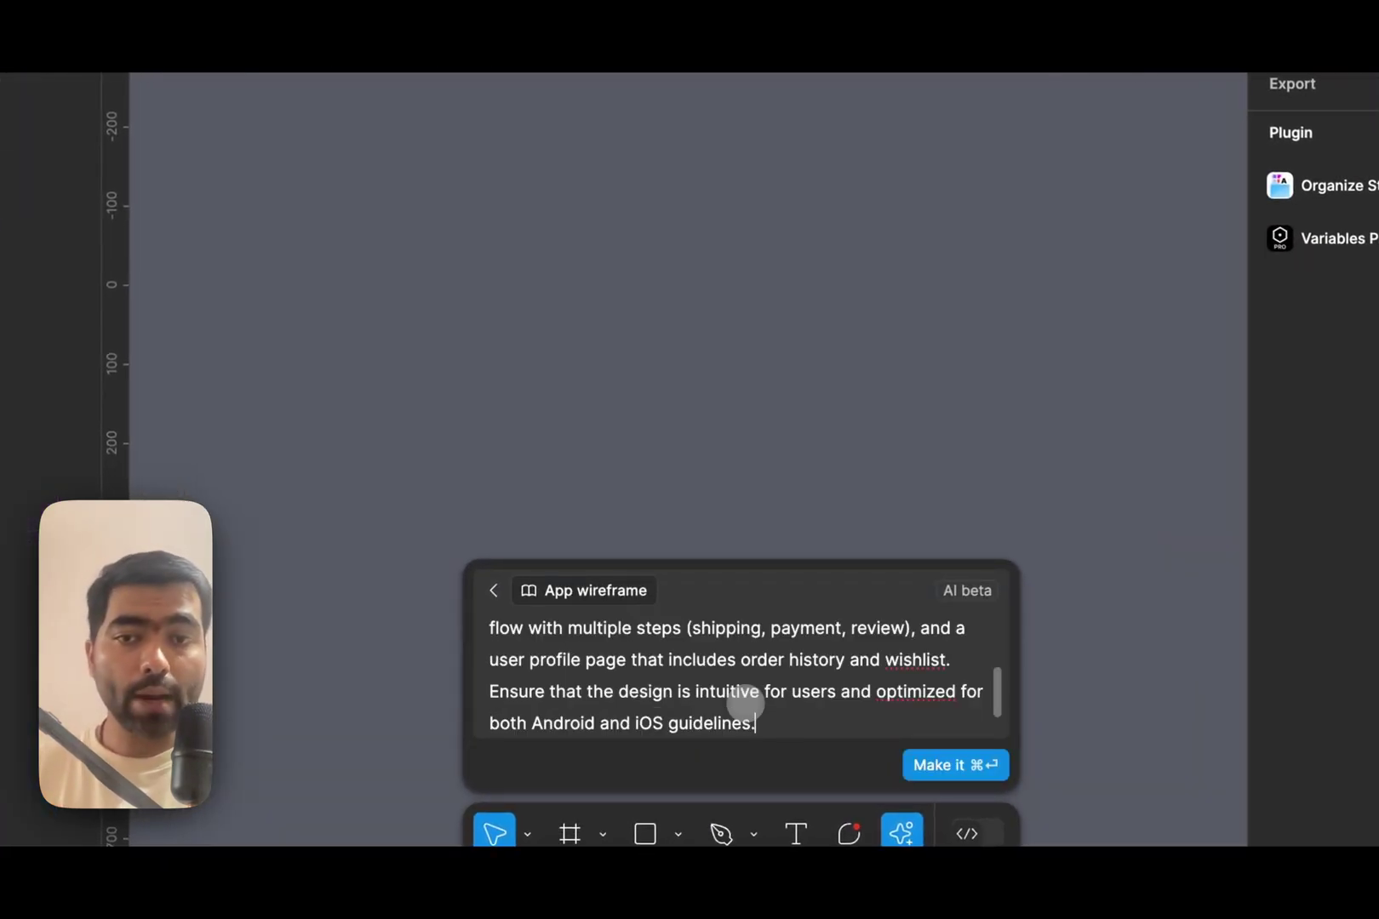
scroll(744, 705, up, 5)
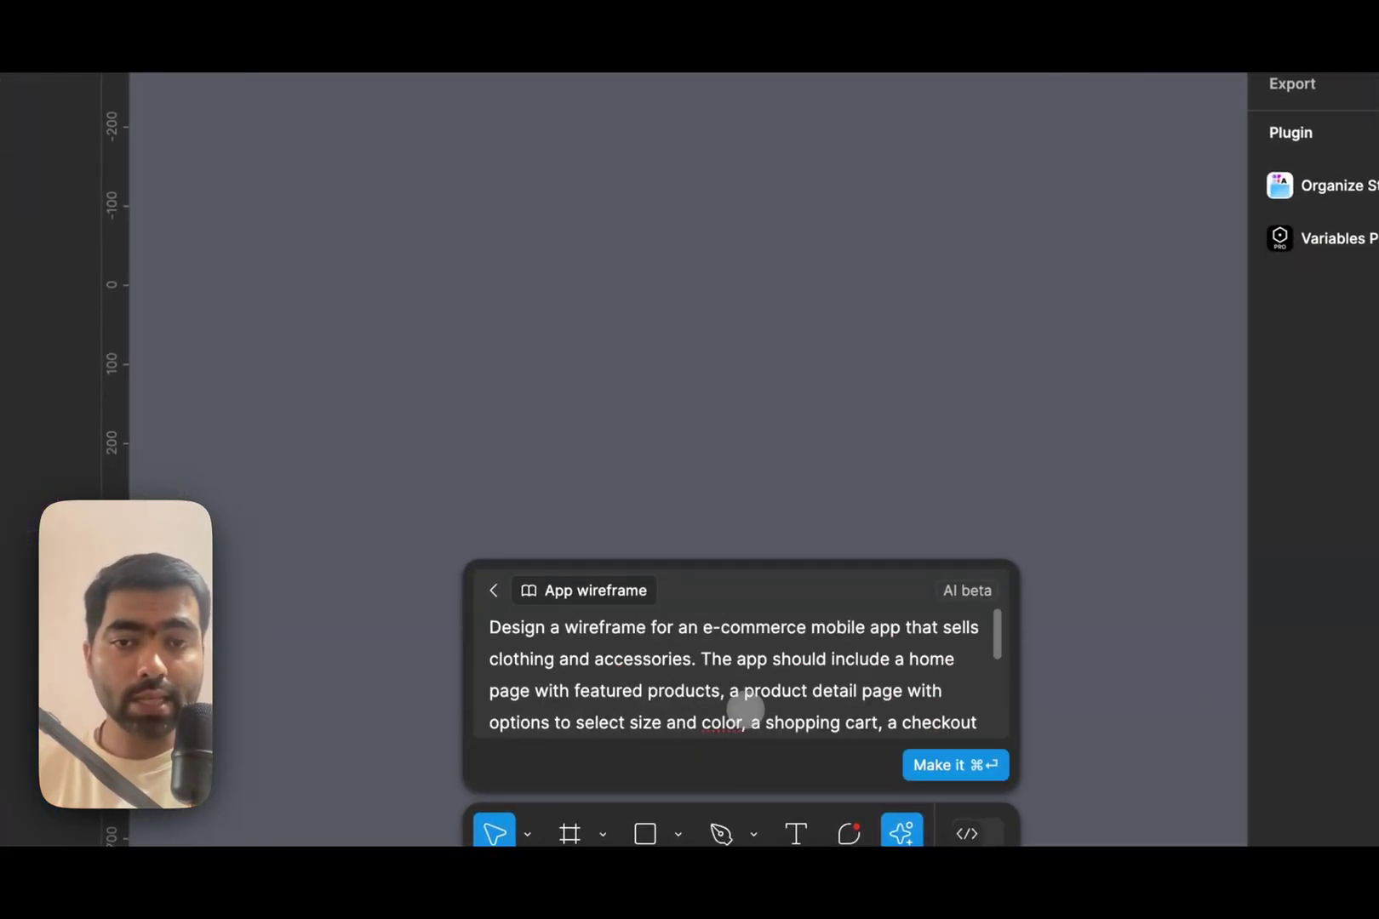
scroll(745, 709, down, 2)
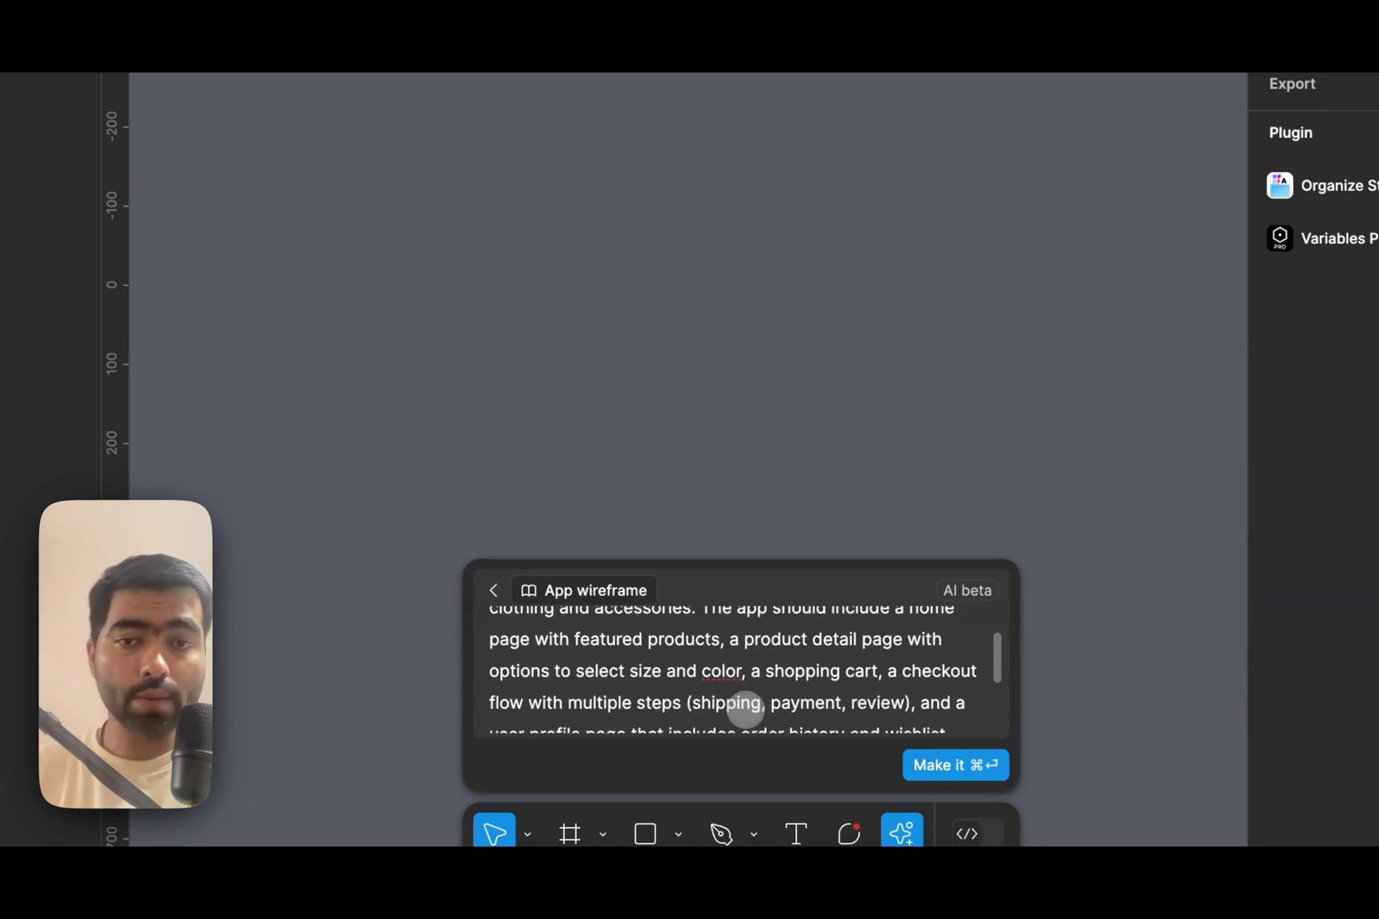
scroll(745, 709, up, 1)
scroll(745, 709, down, 1)
Step: Generate the wireframe from the long prompt, then a second draft from the one-sentence prompt
scroll(745, 709, down, 1)
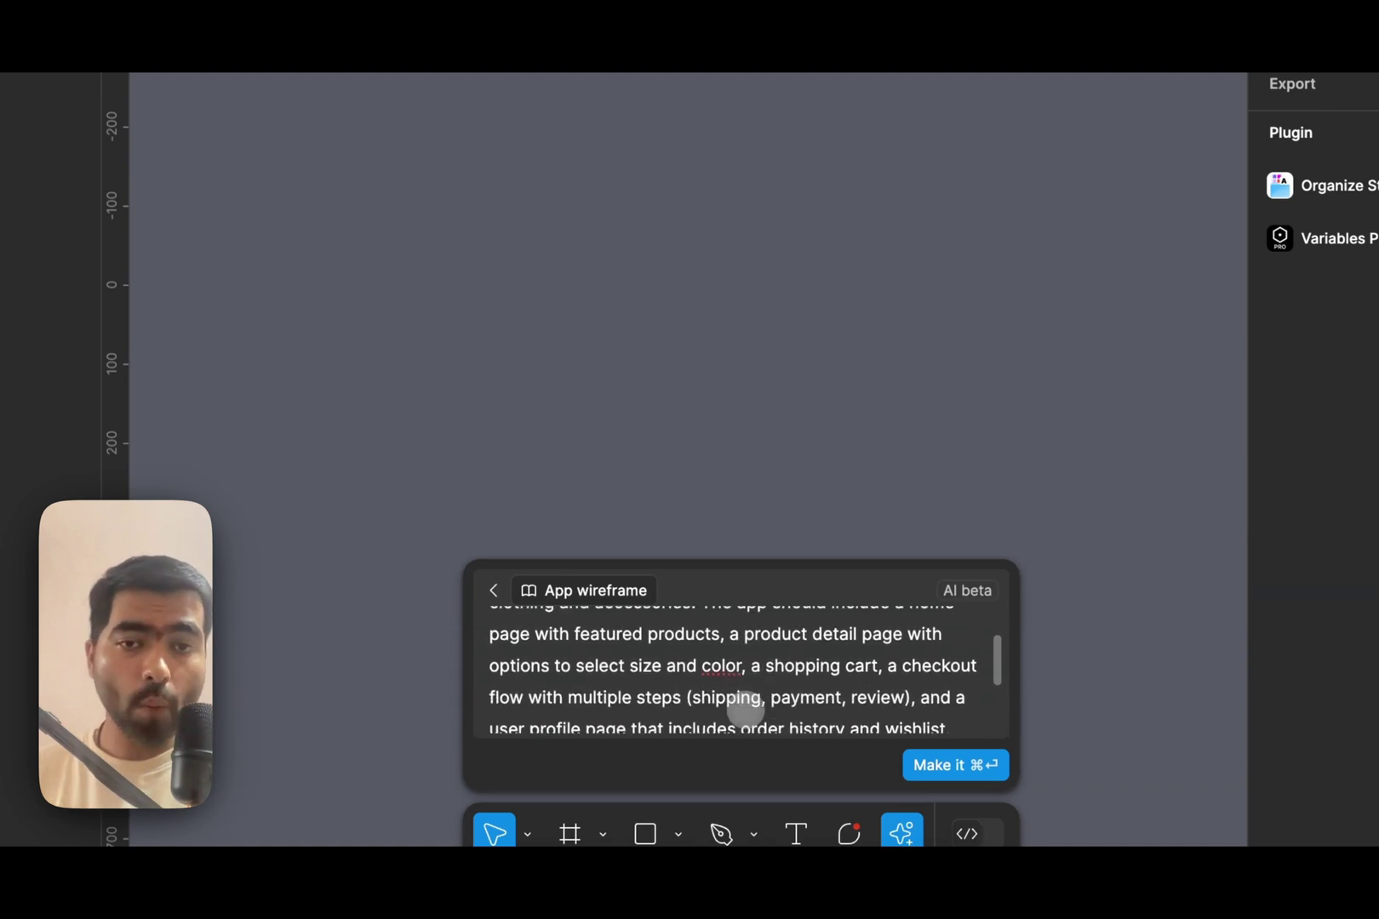
scroll(744, 709, down, 2)
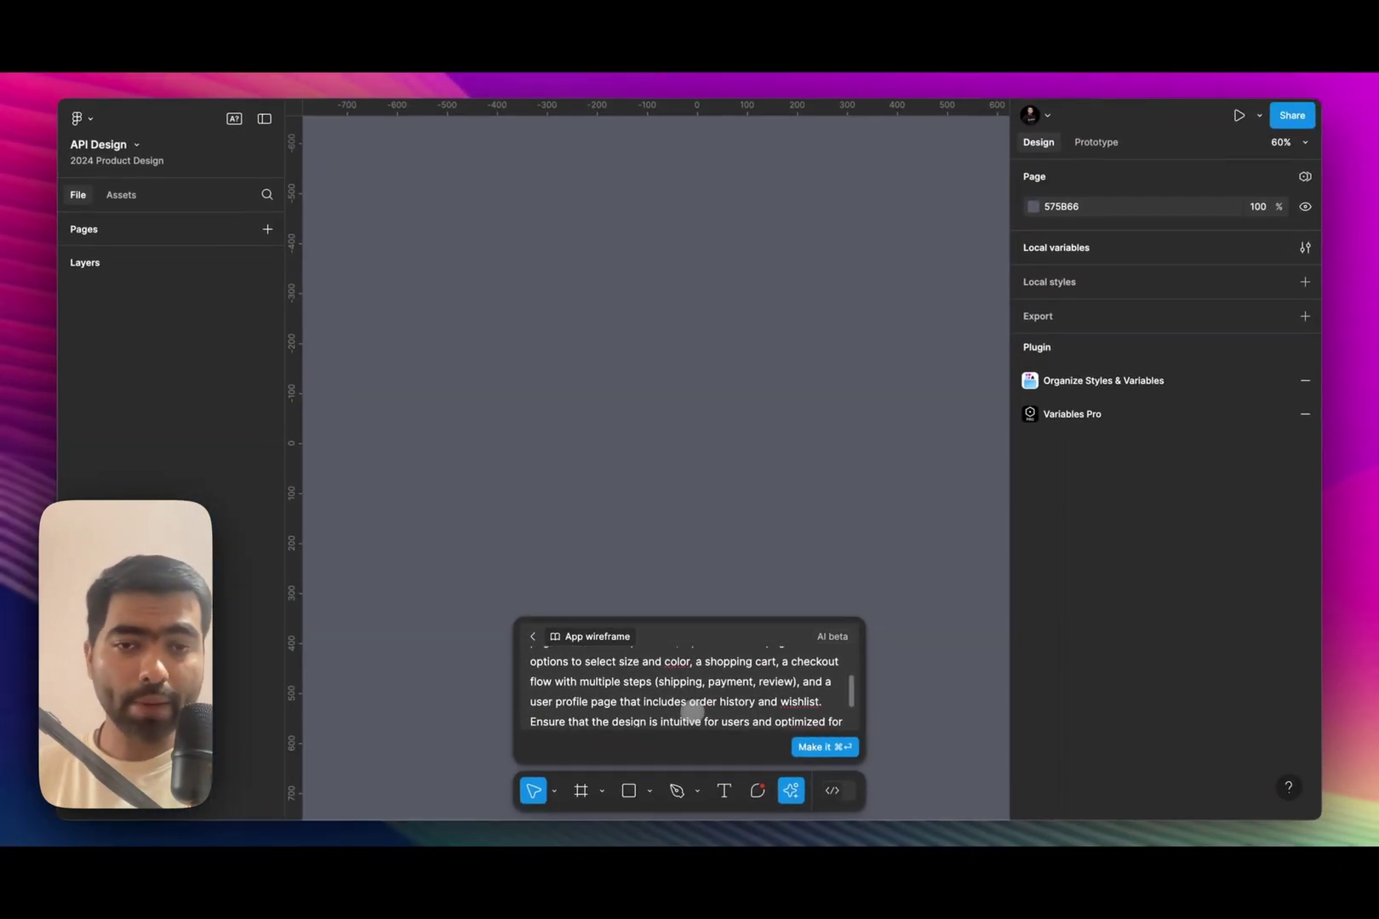
scroll(692, 709, down, 2)
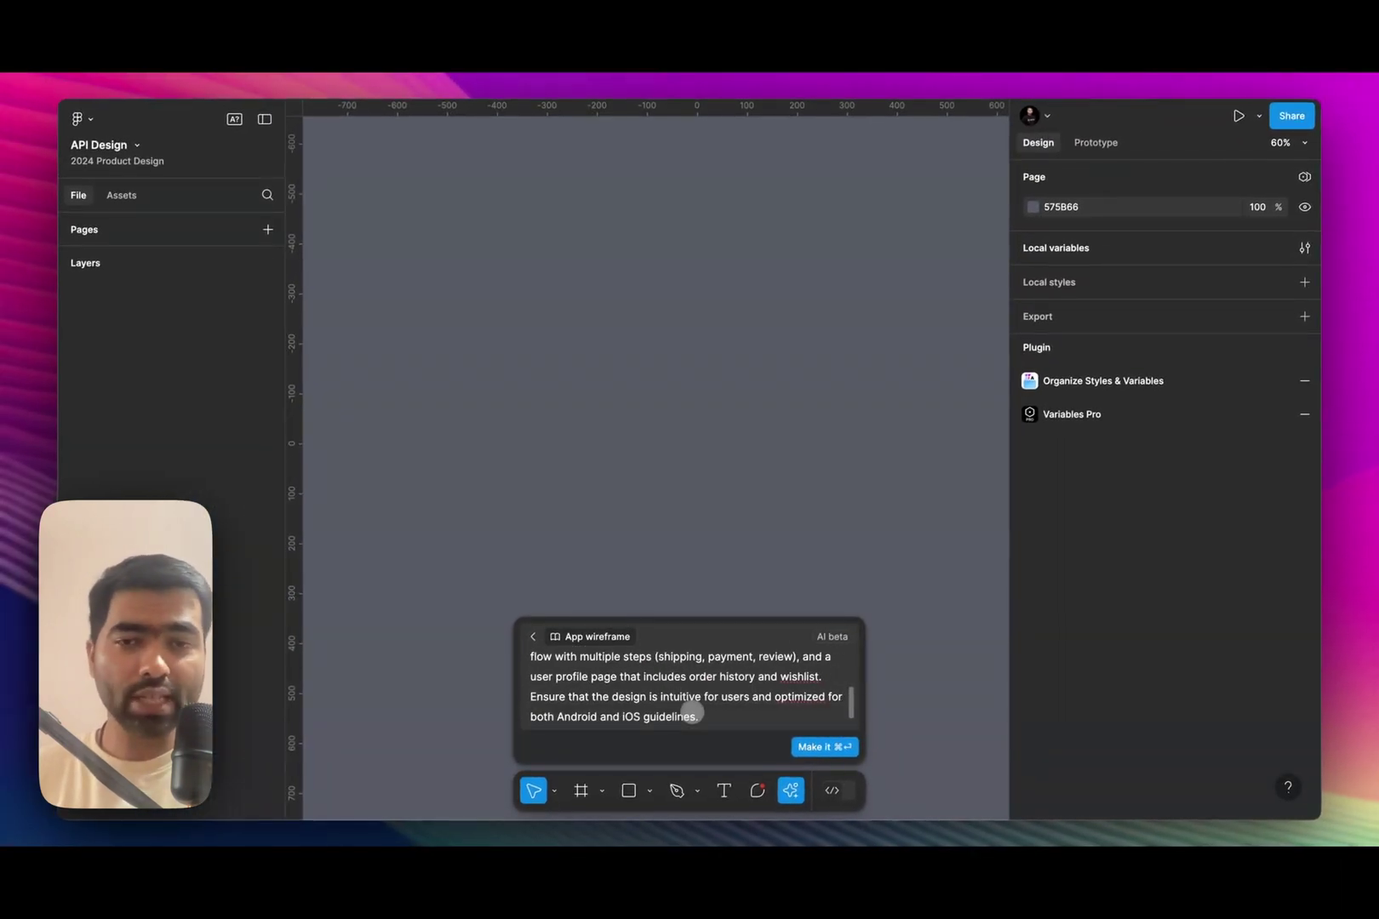
click(815, 748)
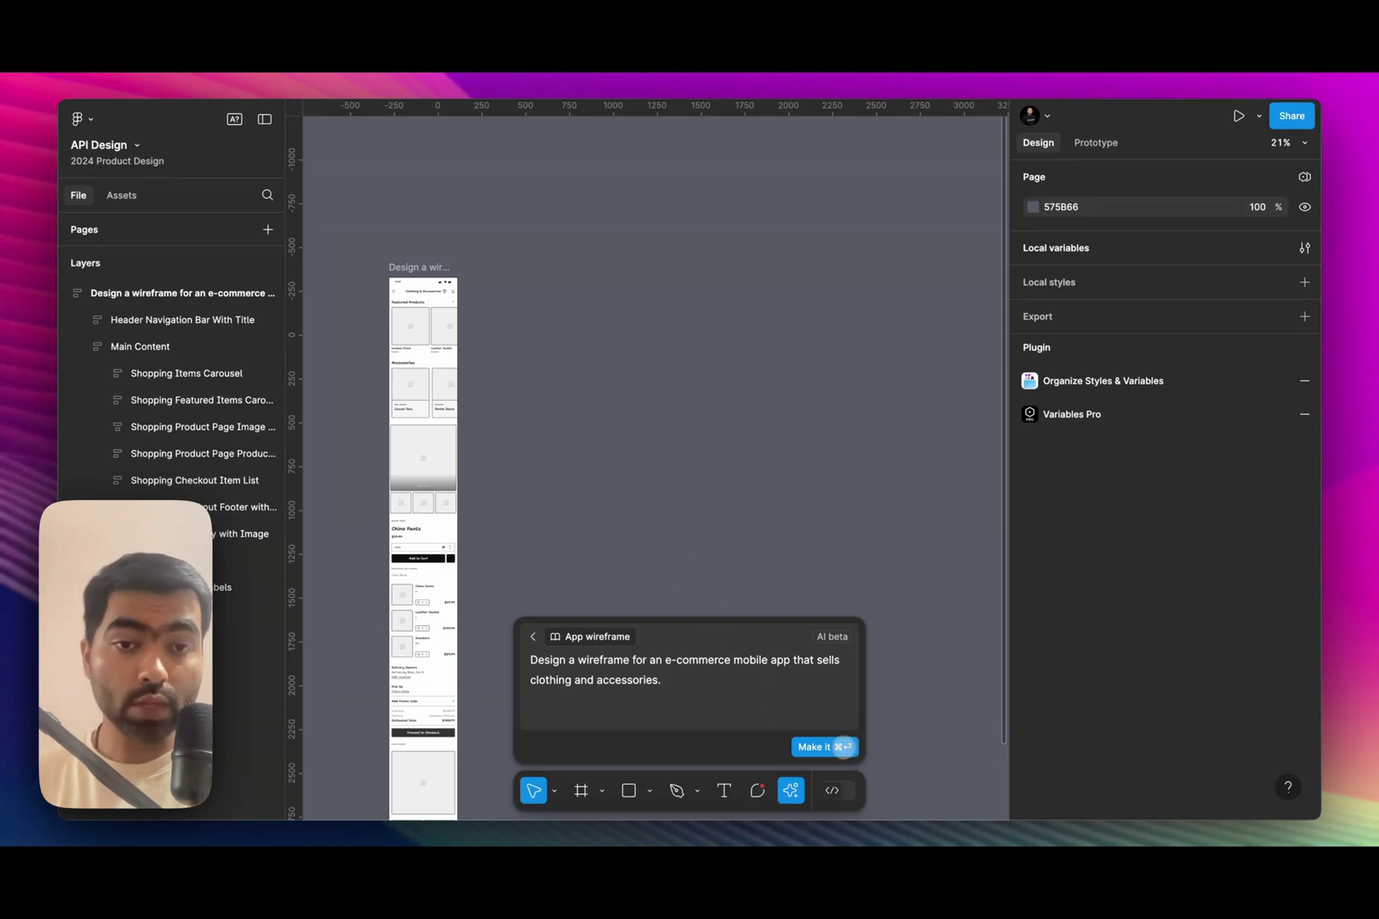
click(843, 747)
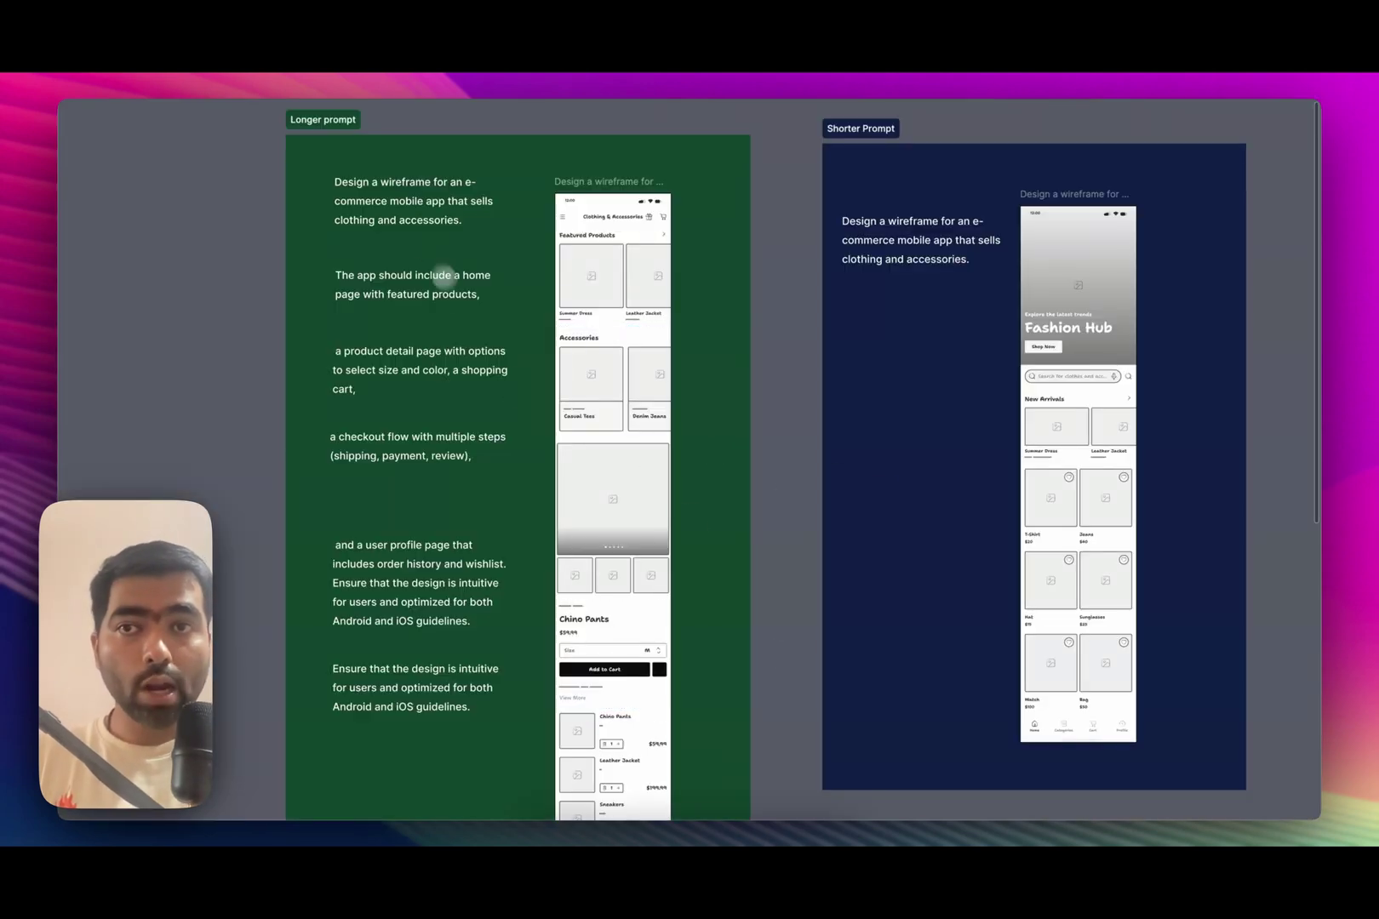
Step: Look over the comparison board and select the Shorter Prompt frame's prompt text
scroll(596, 544, down, 5)
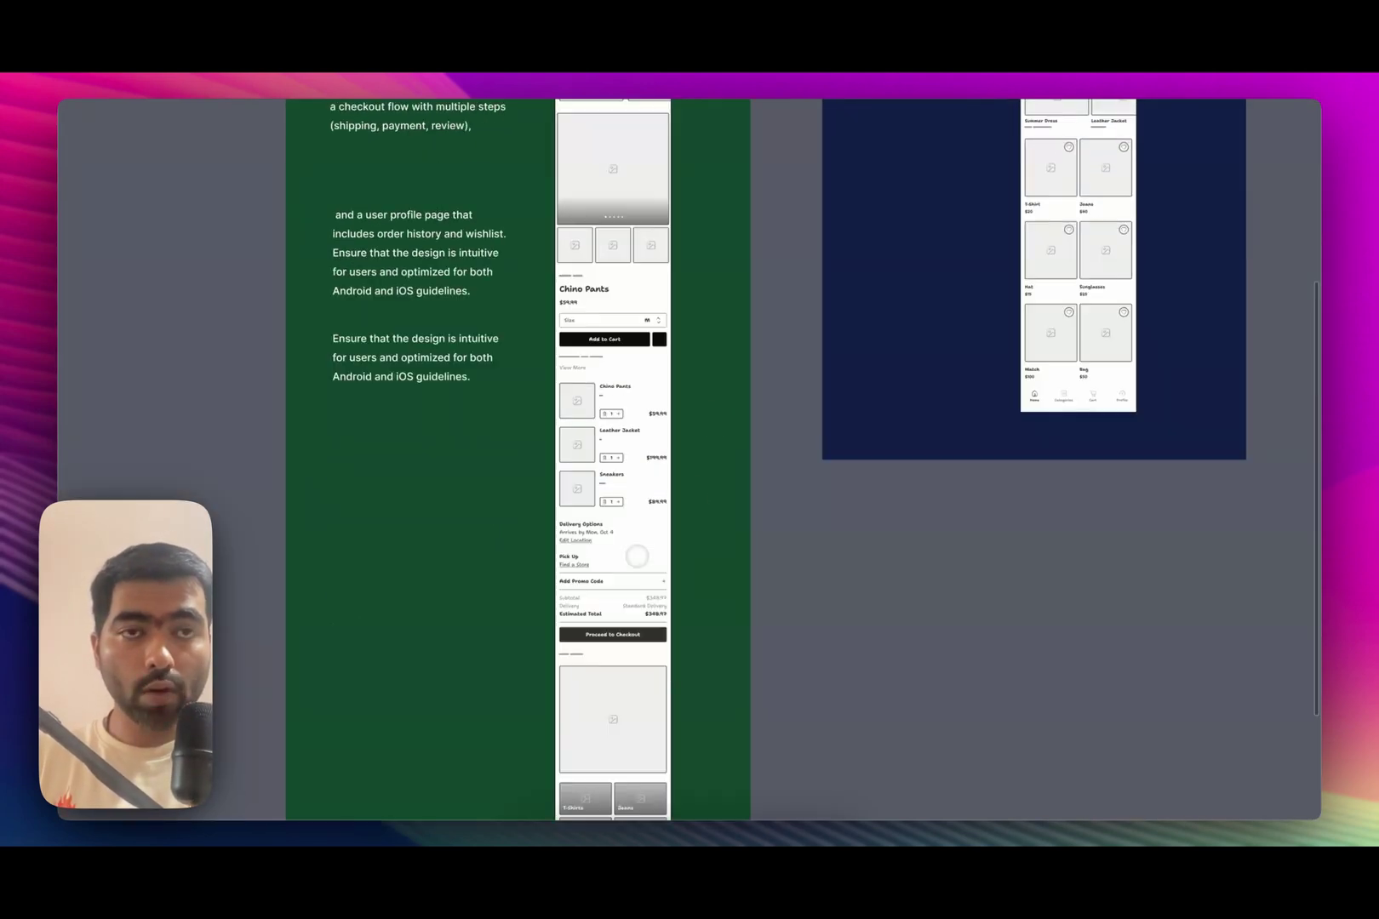
scroll(911, 475, up, 9)
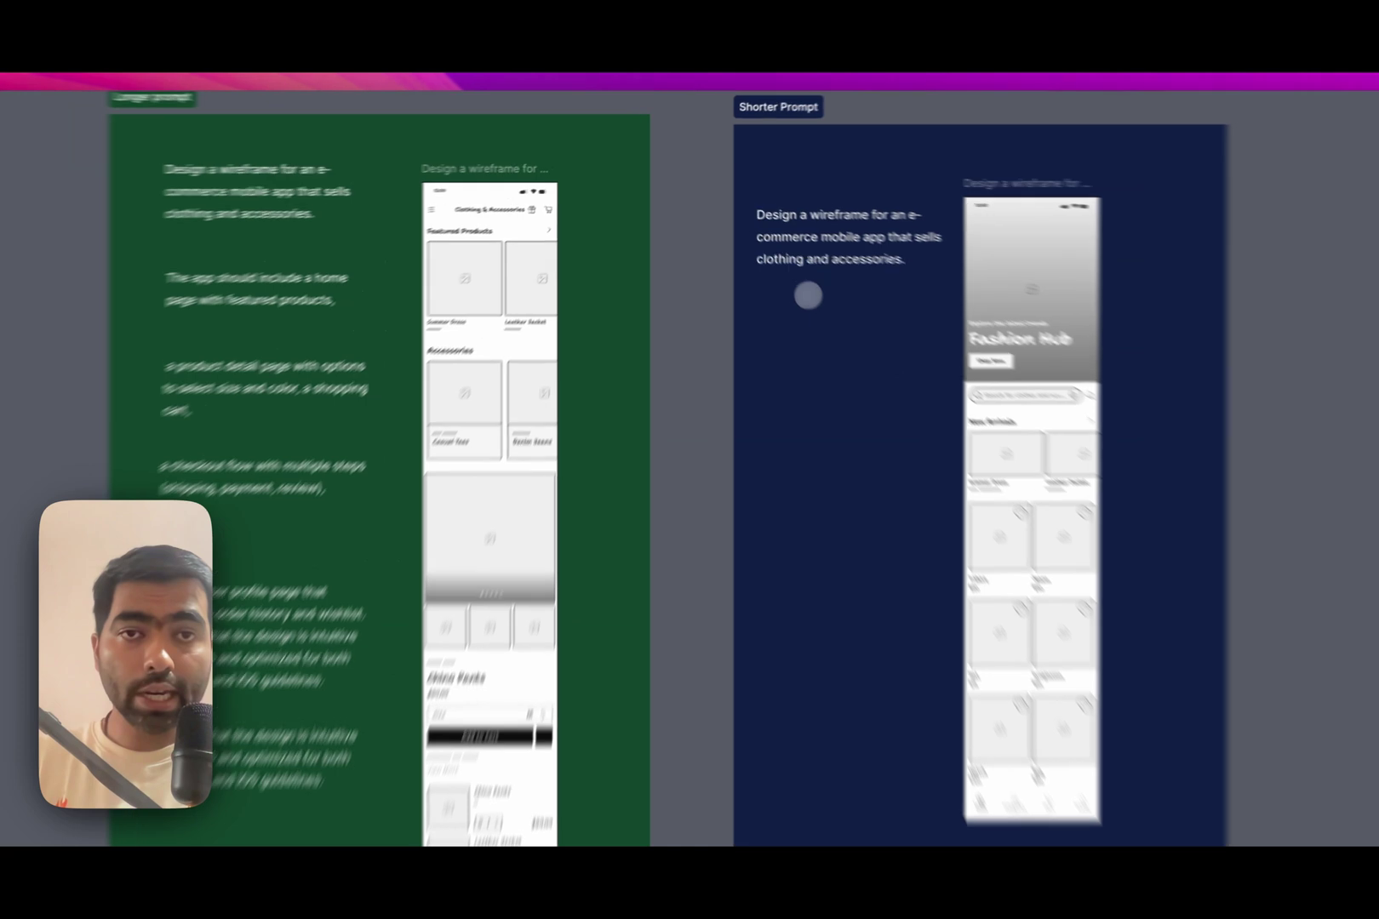
click(770, 243)
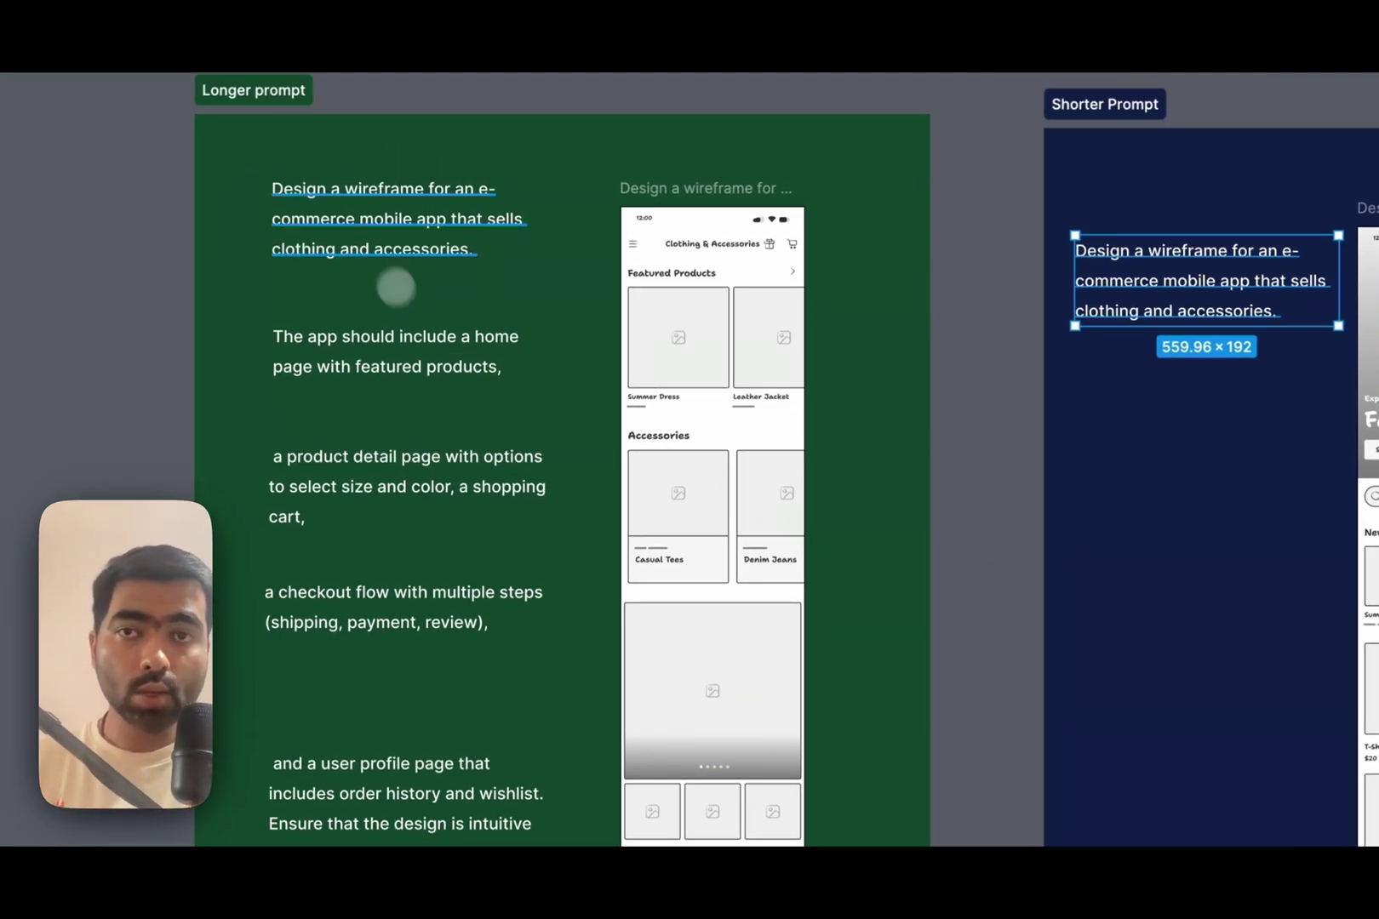
Step: Reposition the long prompt's text blocks, moving the user profile block up to align
drag(374, 247, 381, 258)
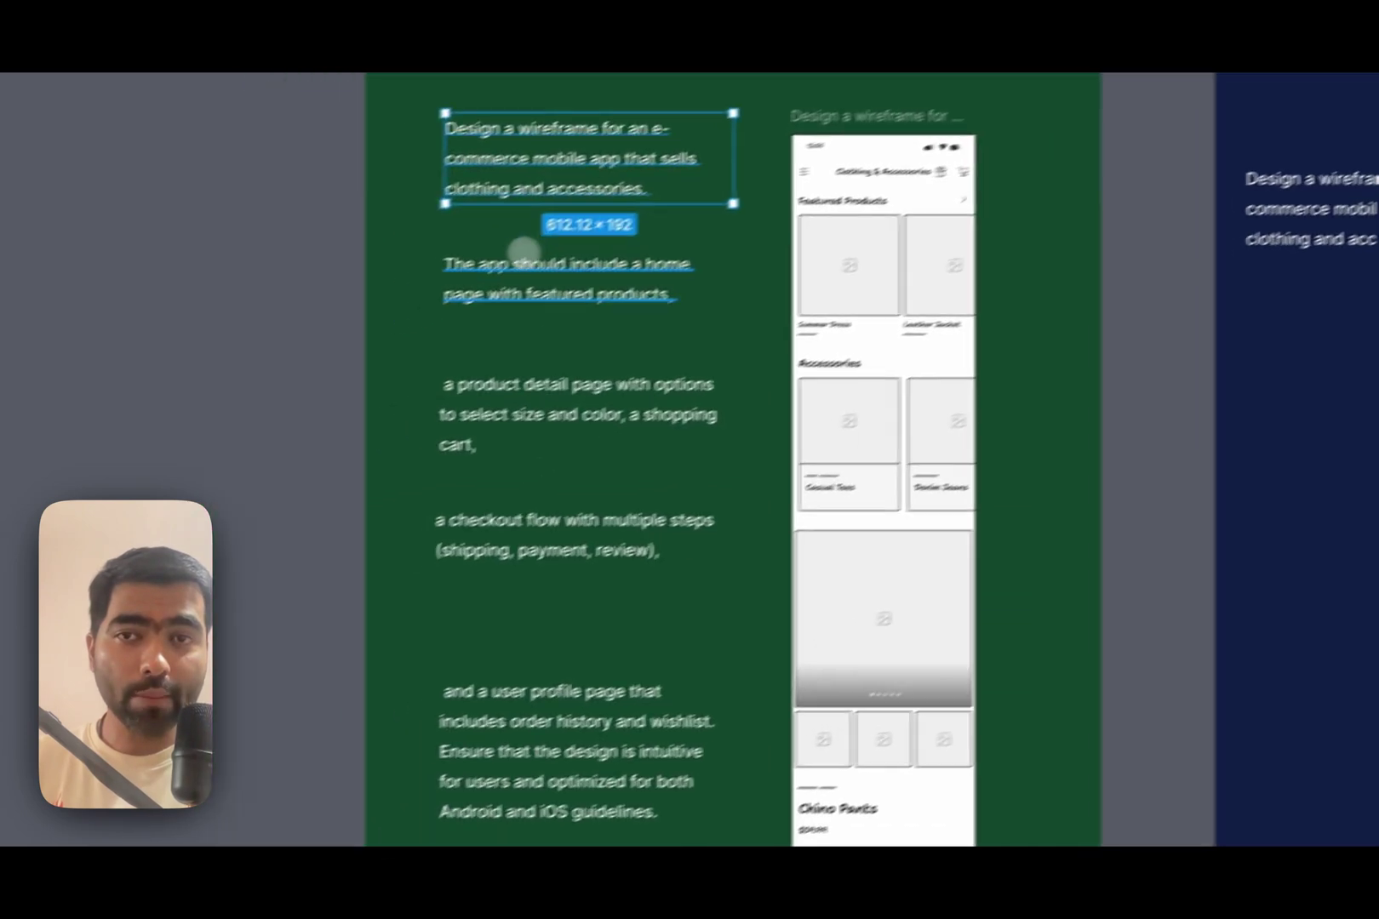
click(356, 333)
click(559, 368)
click(566, 511)
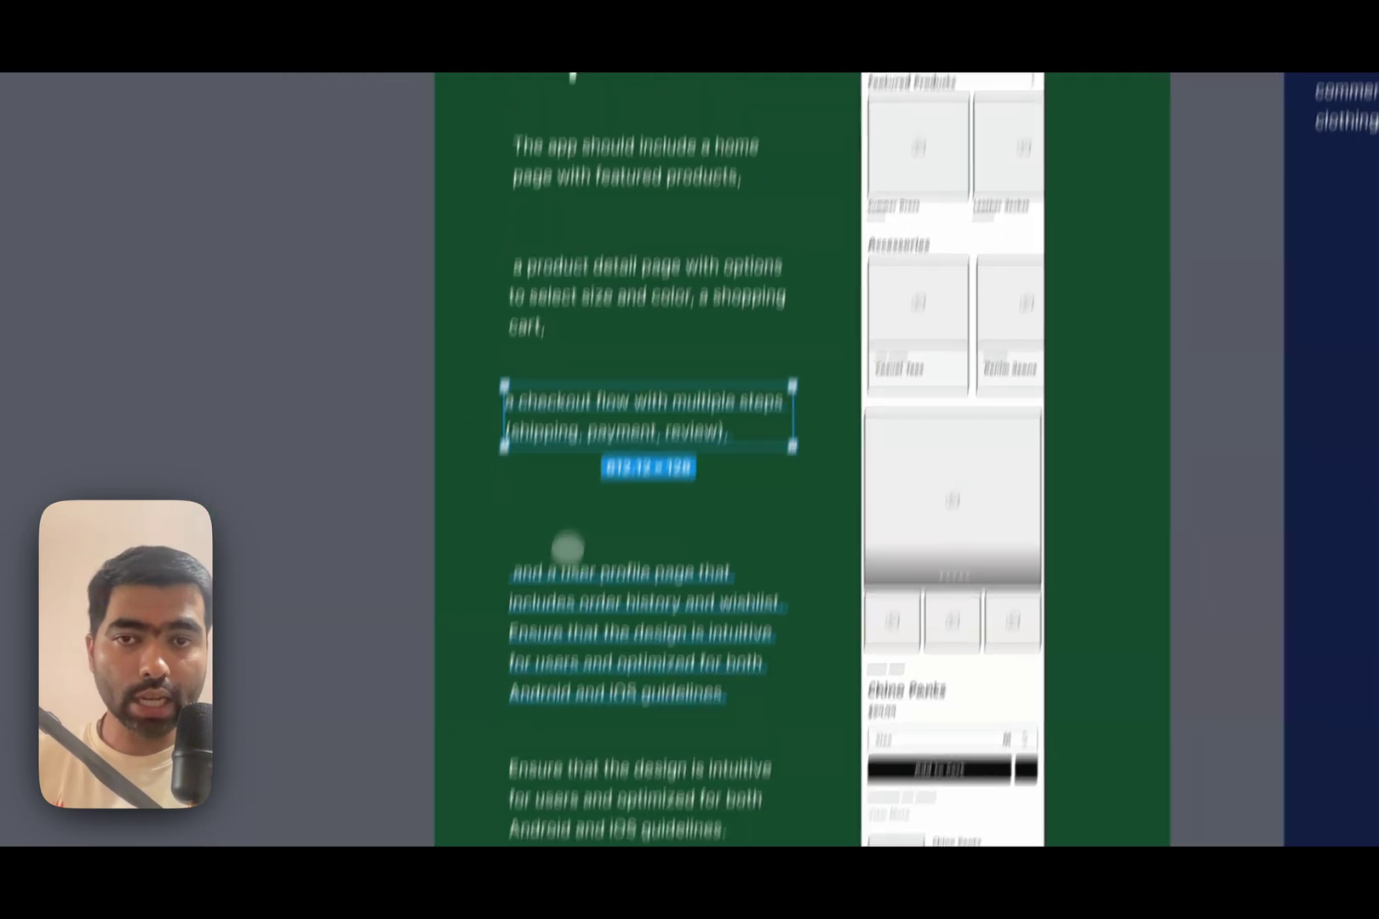
click(551, 762)
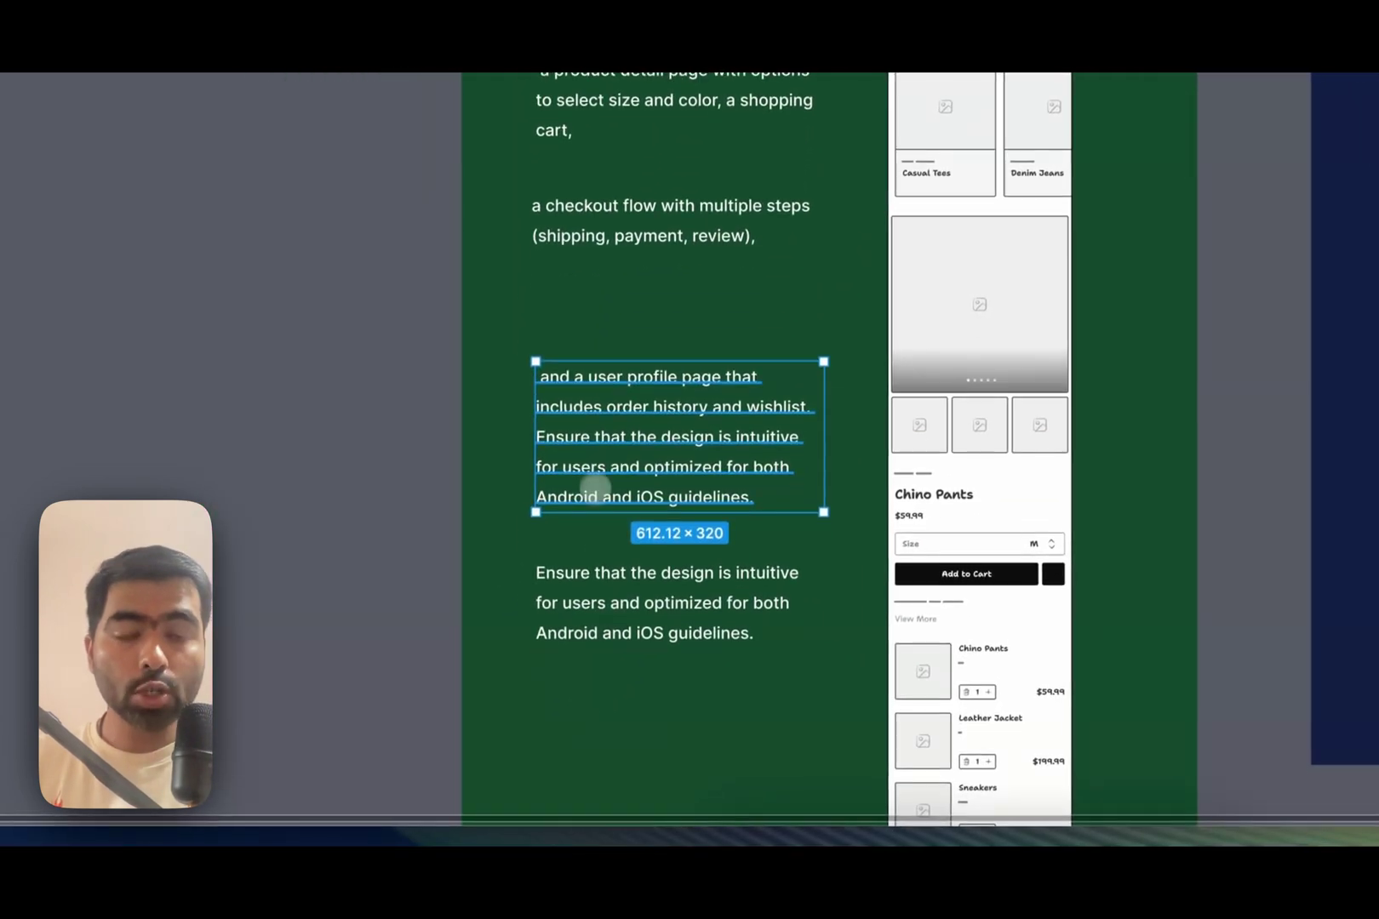
drag(594, 486, 595, 454)
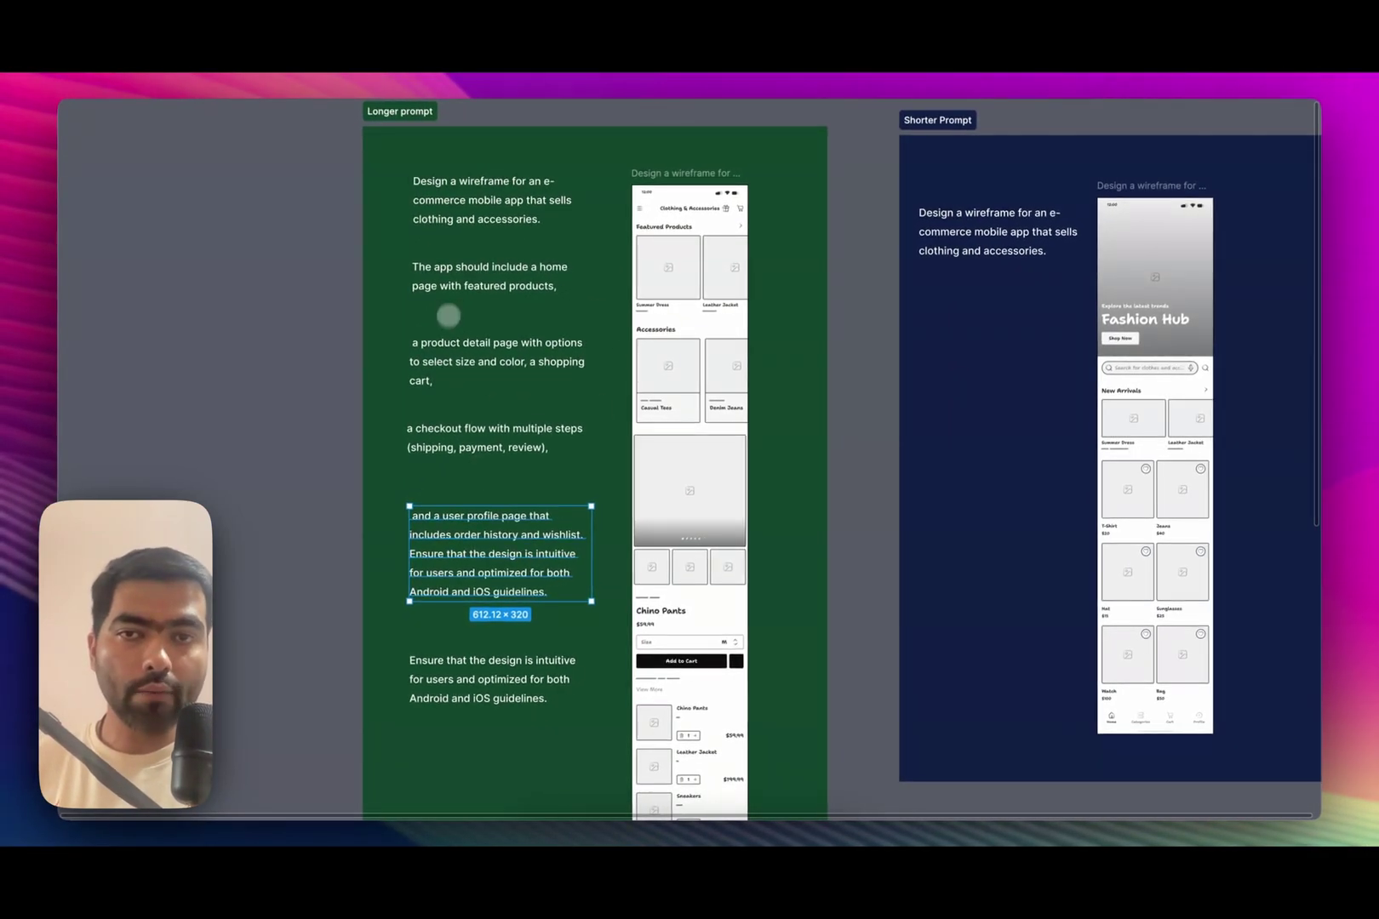
scroll(689, 352, down, 5)
scroll(689, 352, down, 4)
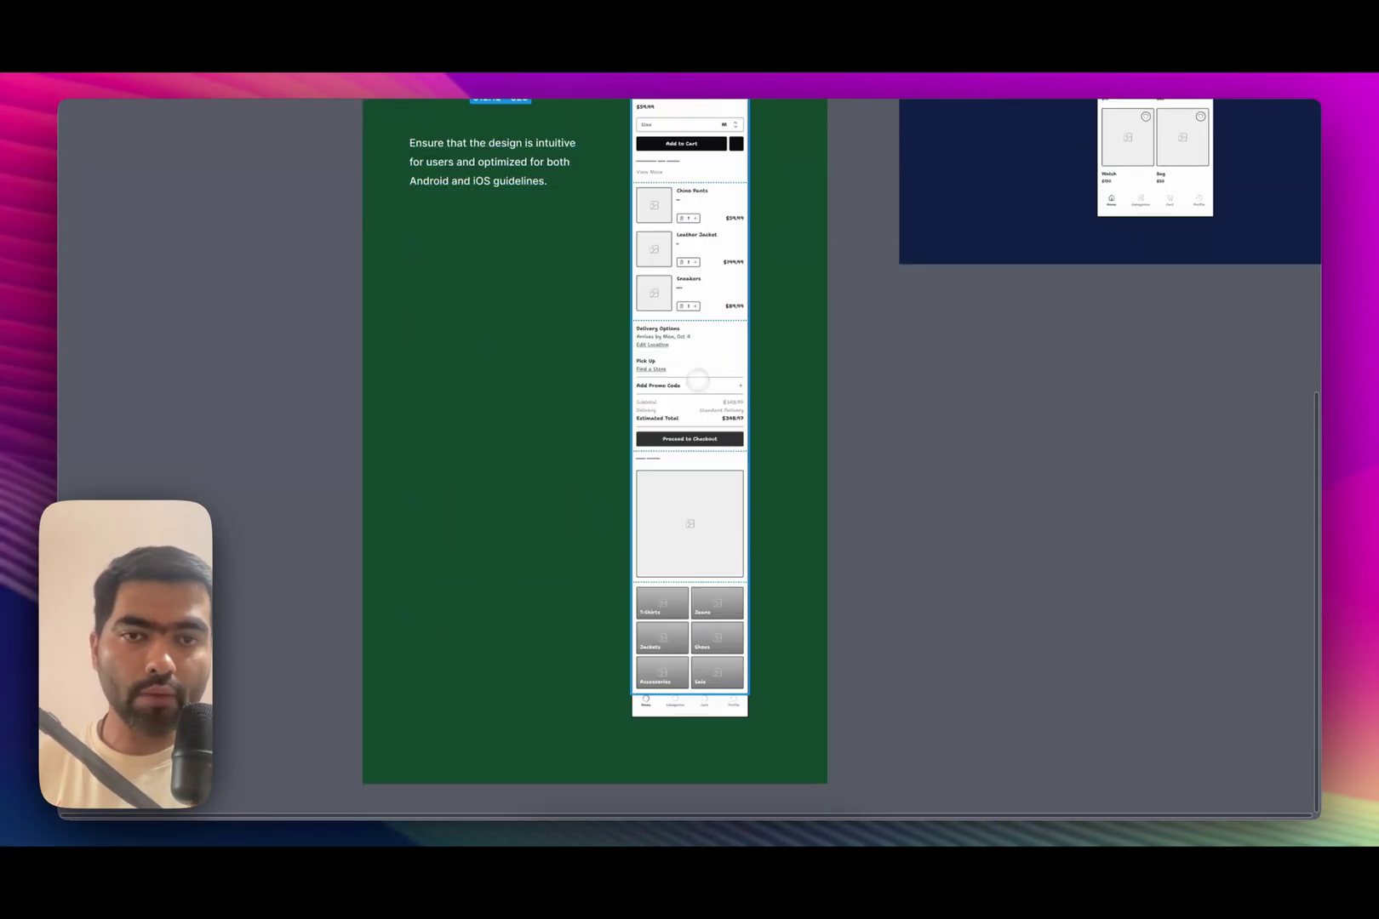
scroll(672, 494, up, 7)
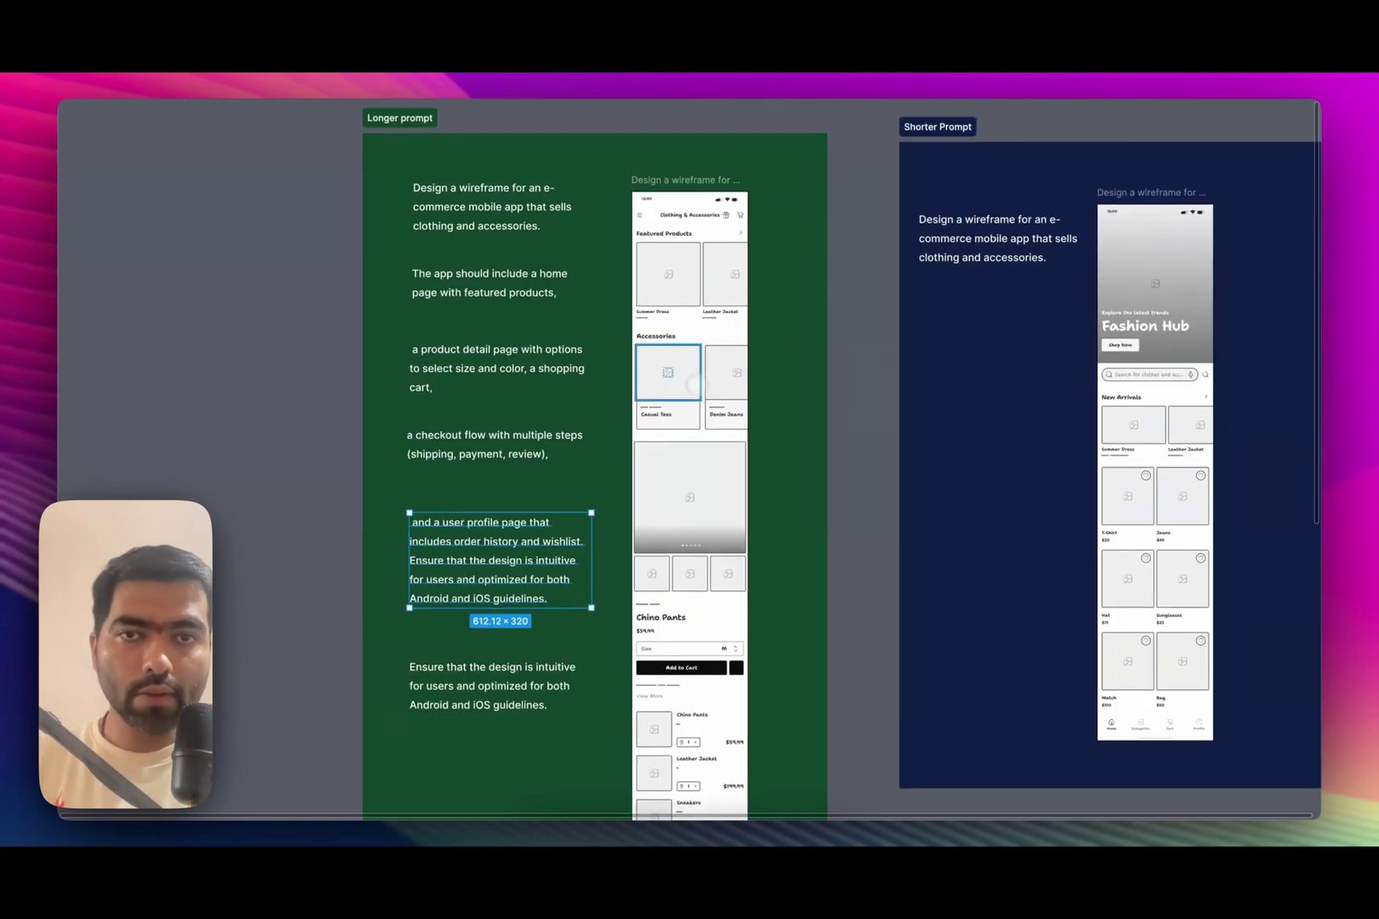
scroll(681, 366, up, 3)
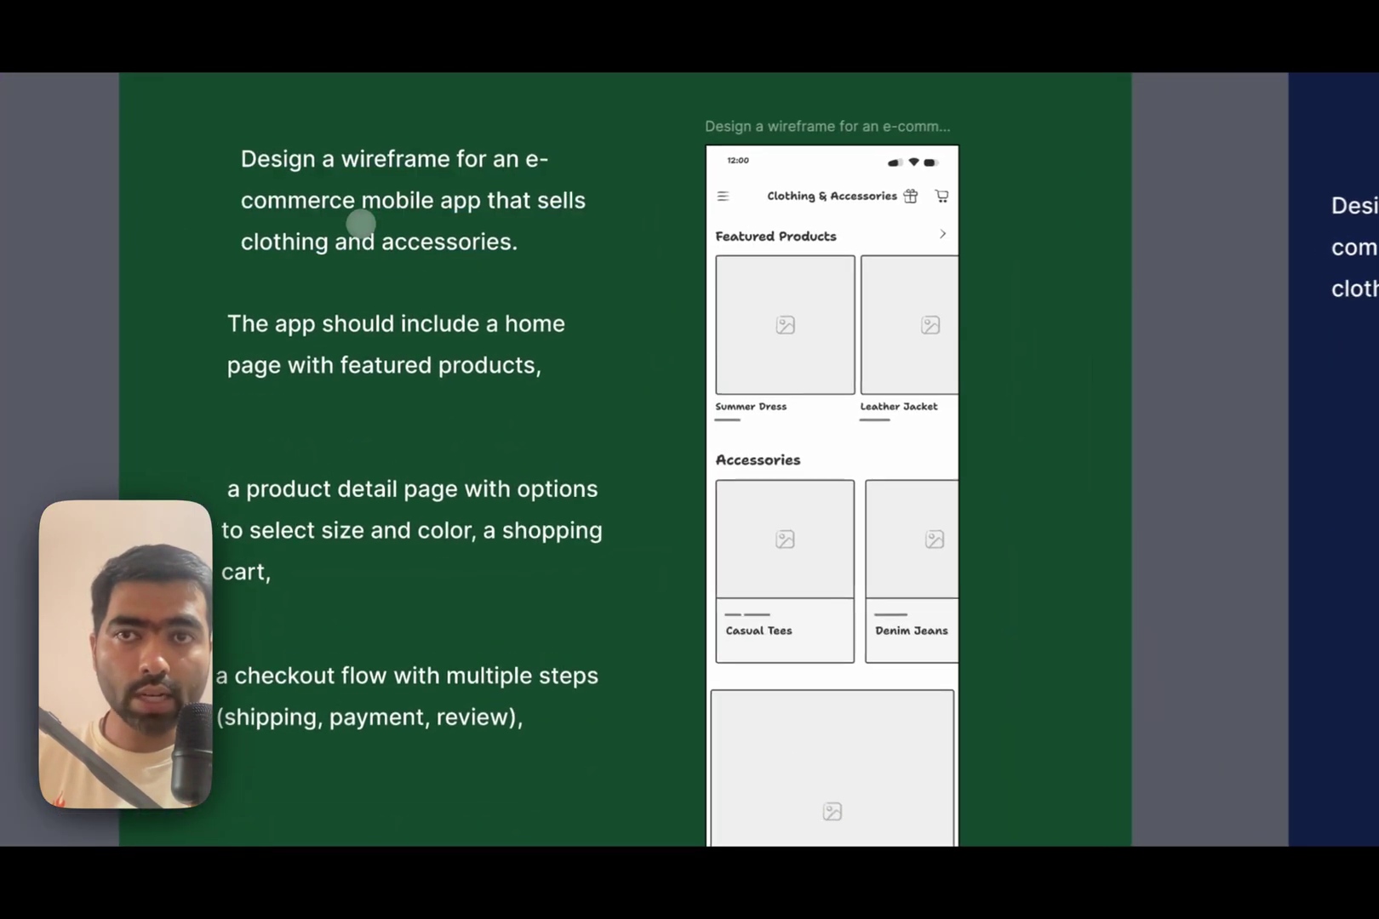
Step: Nudge the first long-prompt text block and the home page text block into place
click(368, 174)
drag(369, 173, 402, 164)
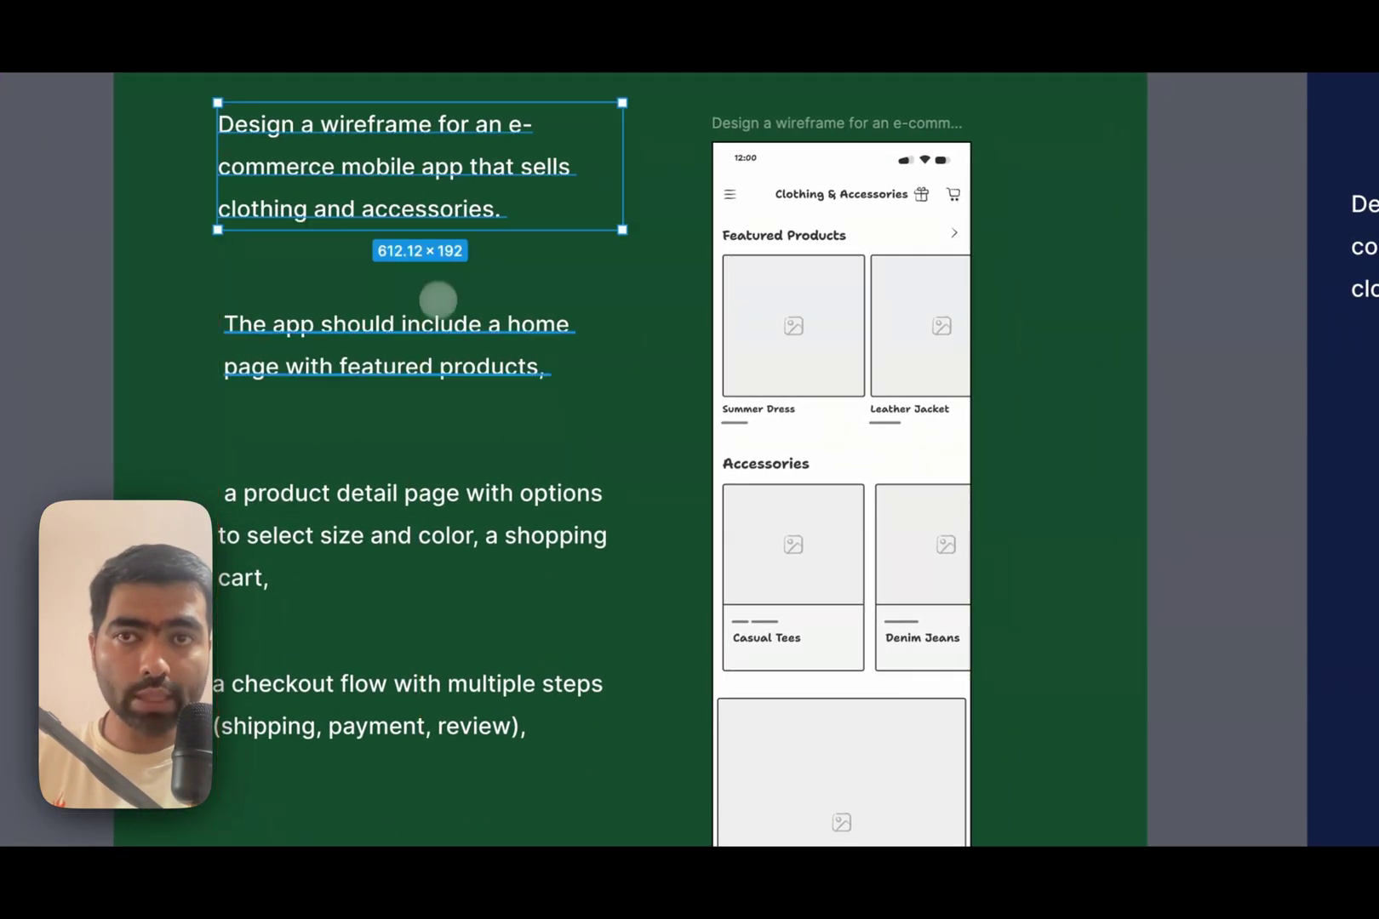
click(345, 360)
drag(345, 360, 344, 352)
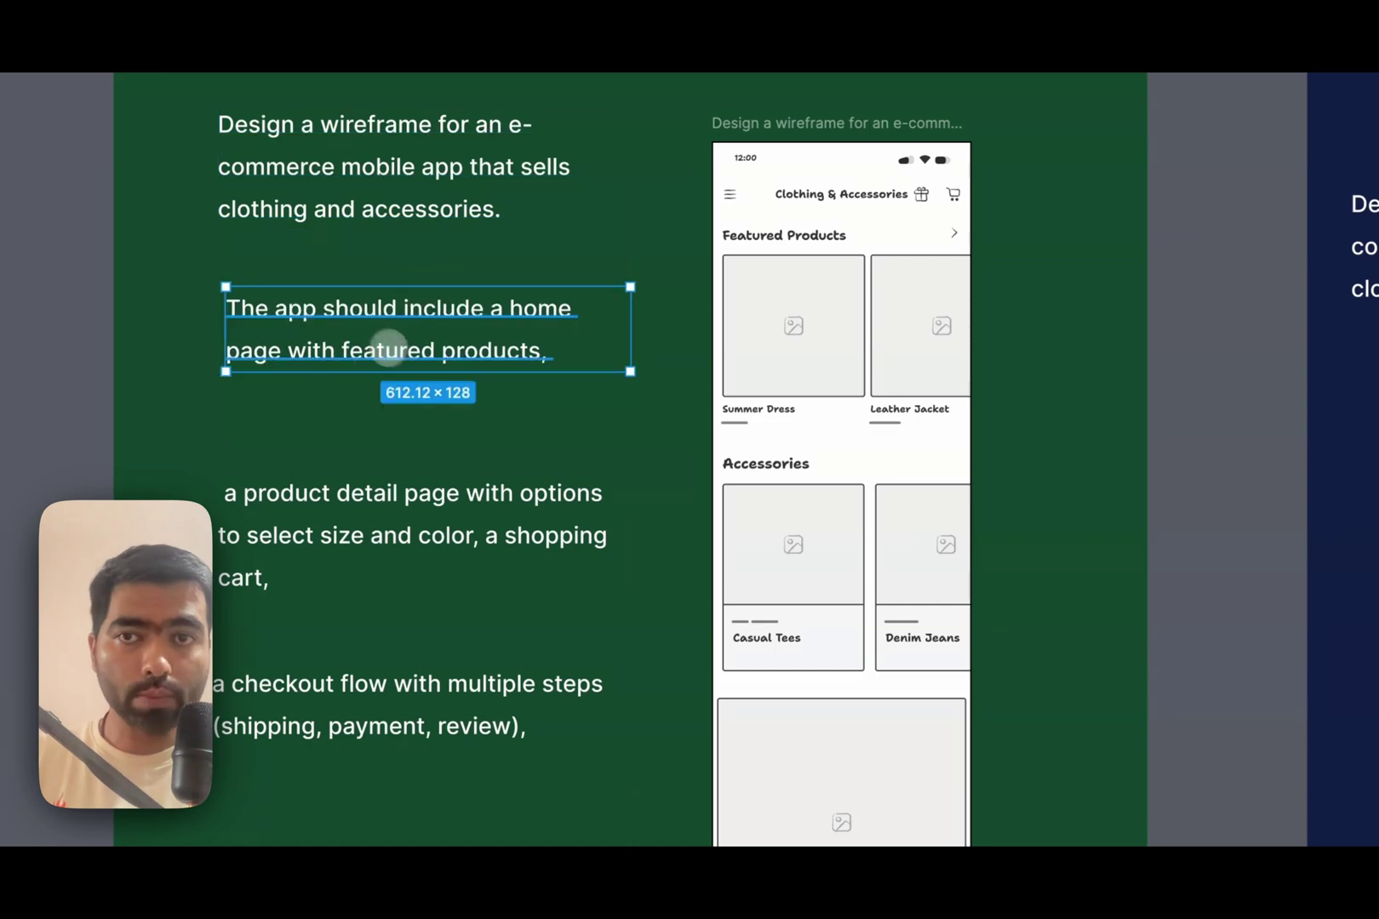
Step: Inspect the long wireframe's Featured Products, Accessories and product image carousel sections
click(776, 294)
click(792, 545)
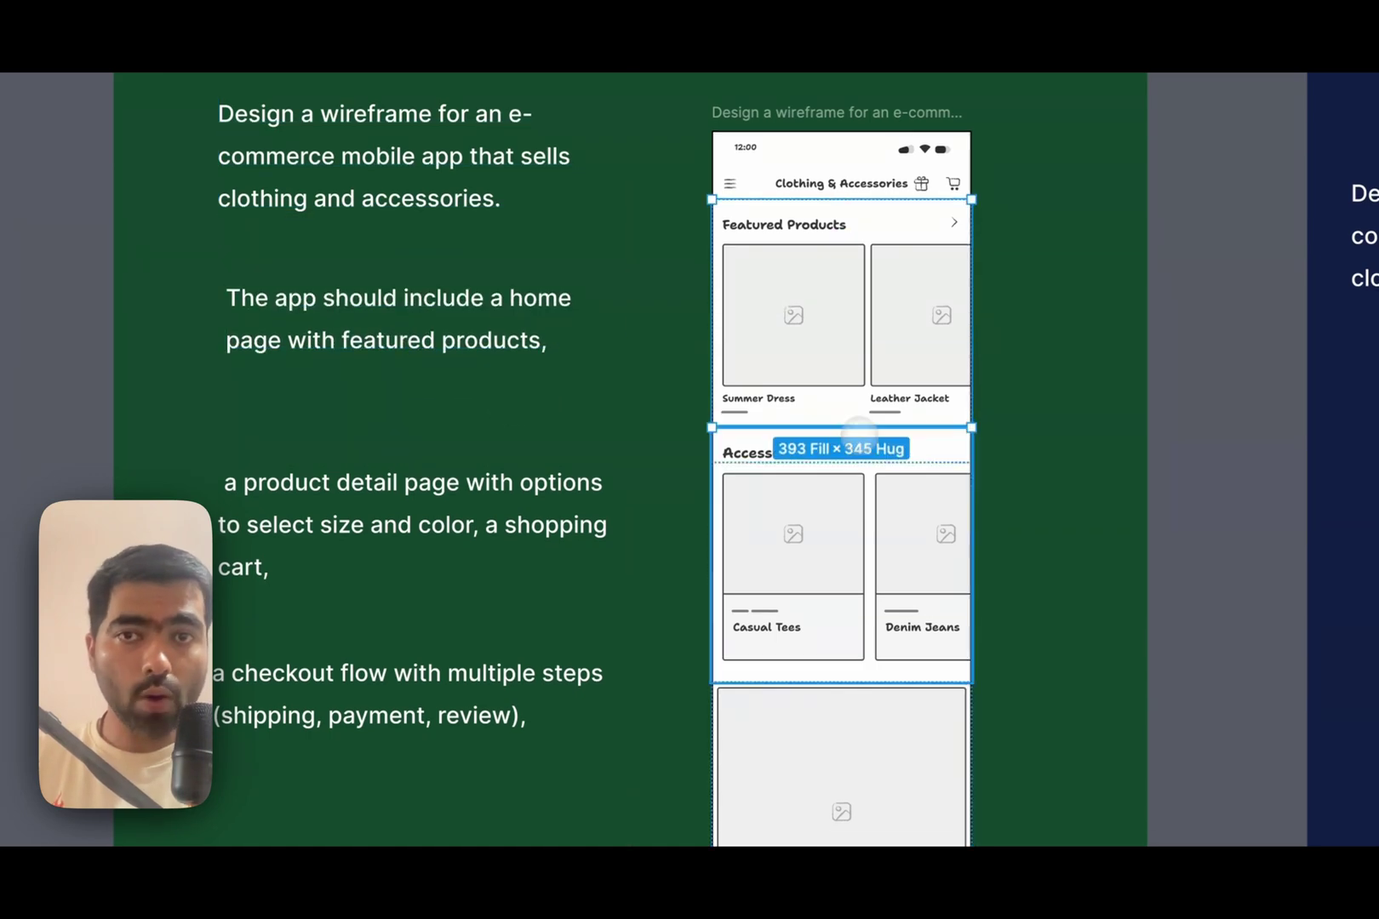
click(272, 518)
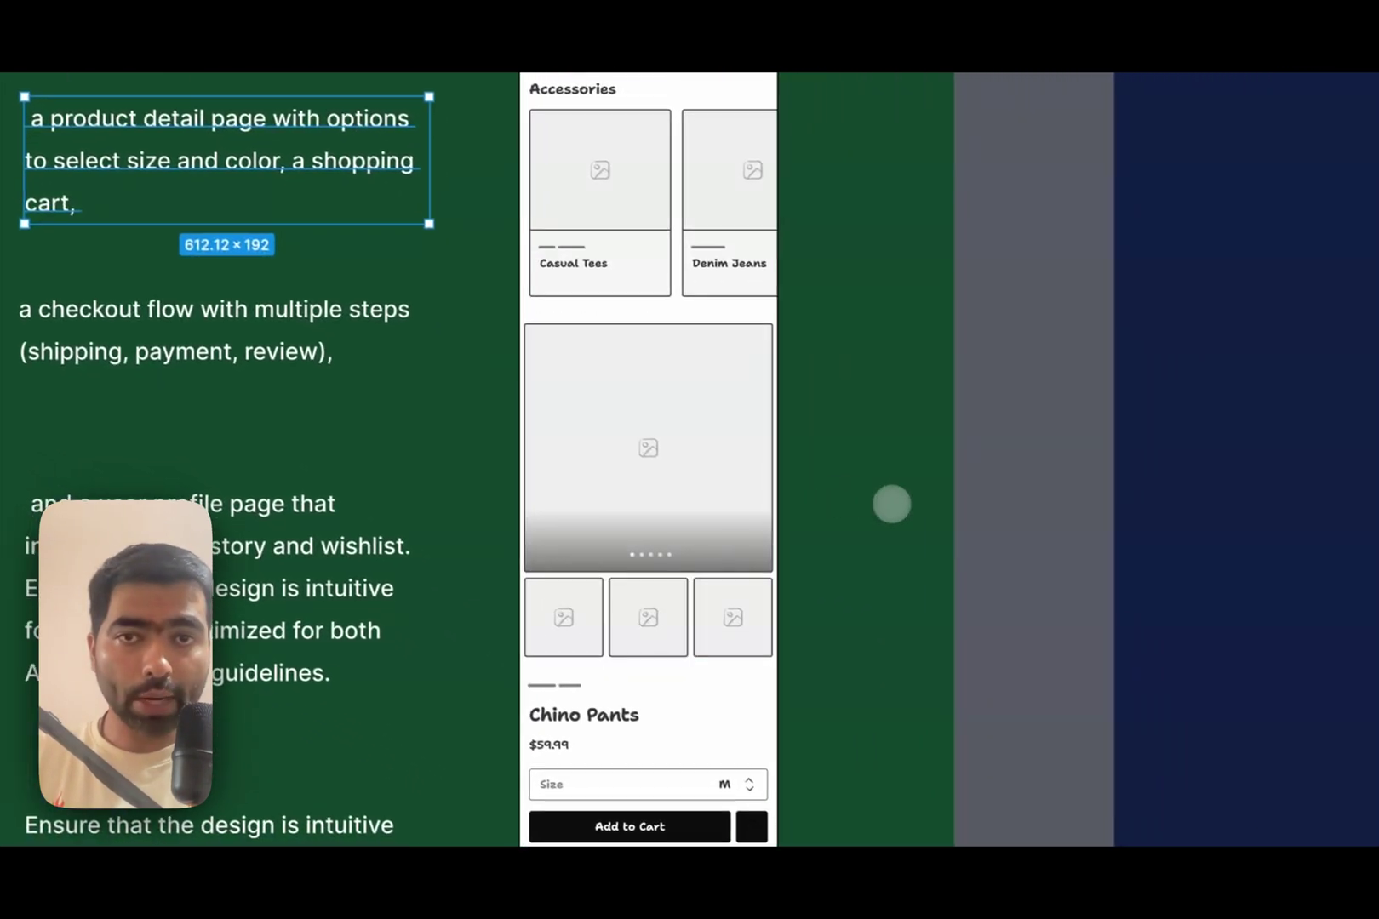
click(907, 596)
scroll(792, 523, down, 3)
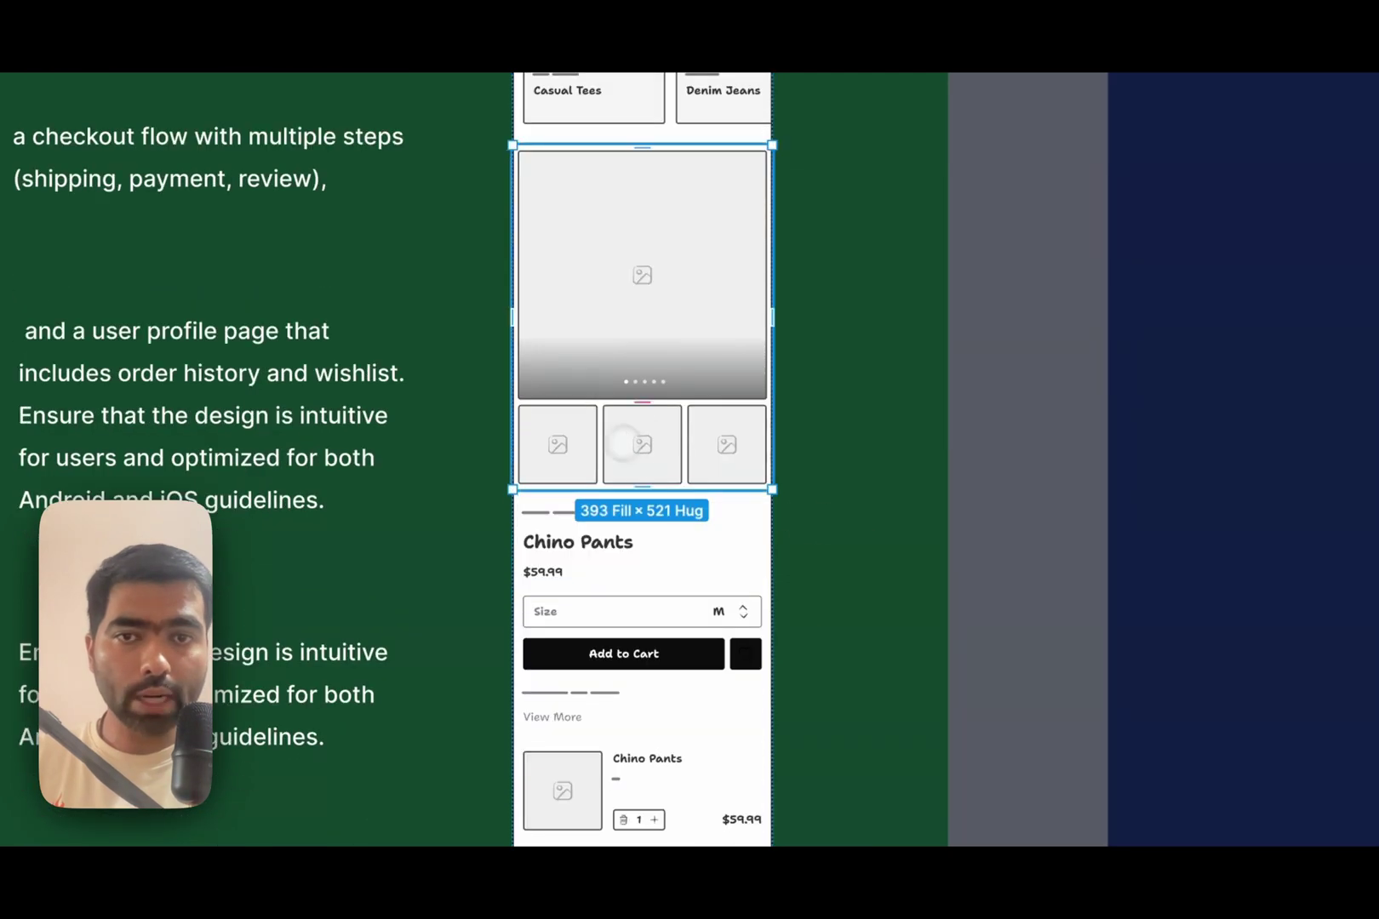
scroll(628, 510, down, 1)
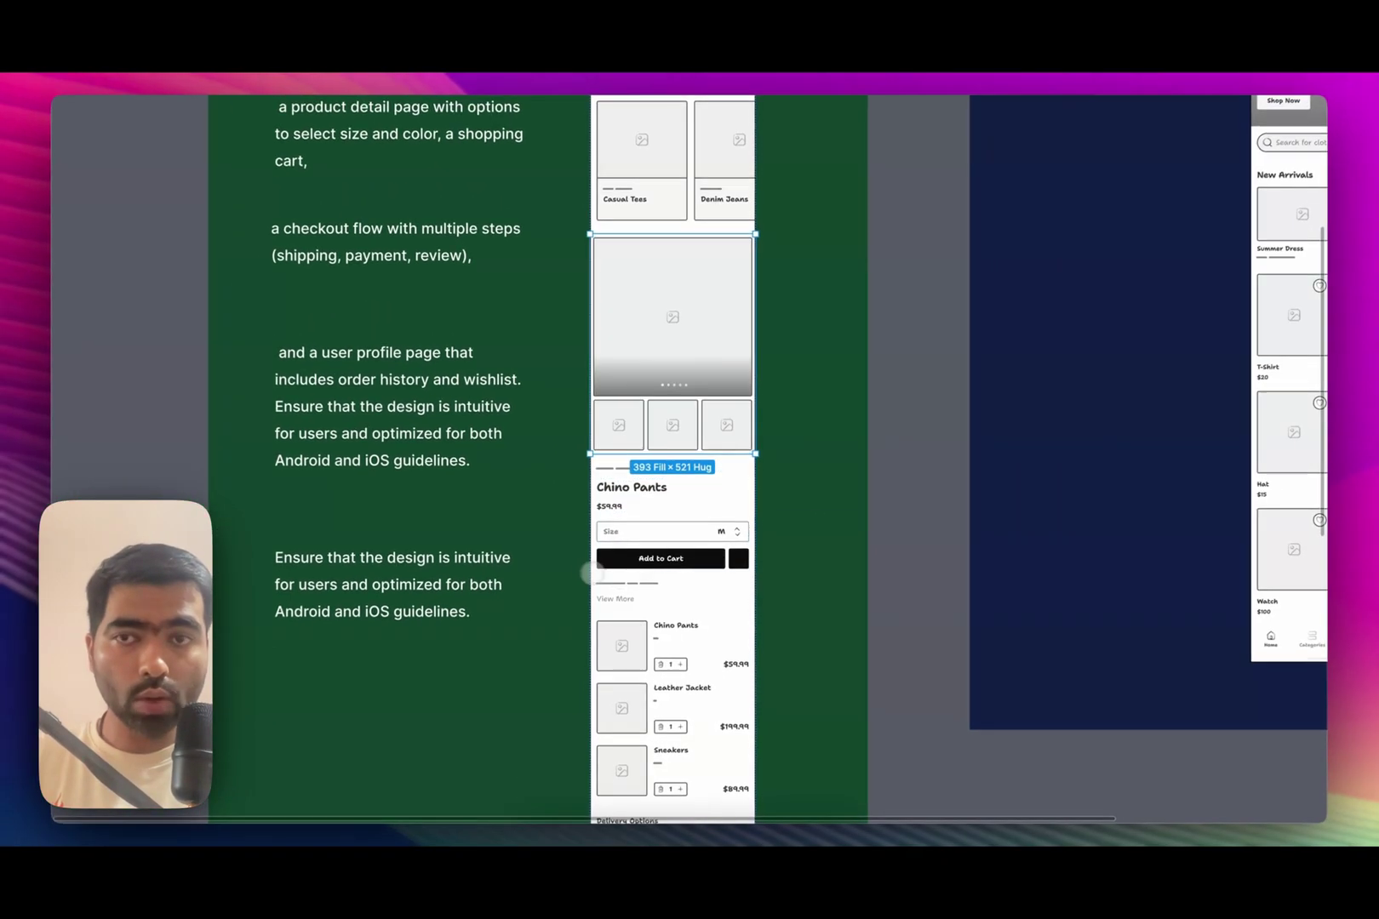
scroll(355, 401, up, 4)
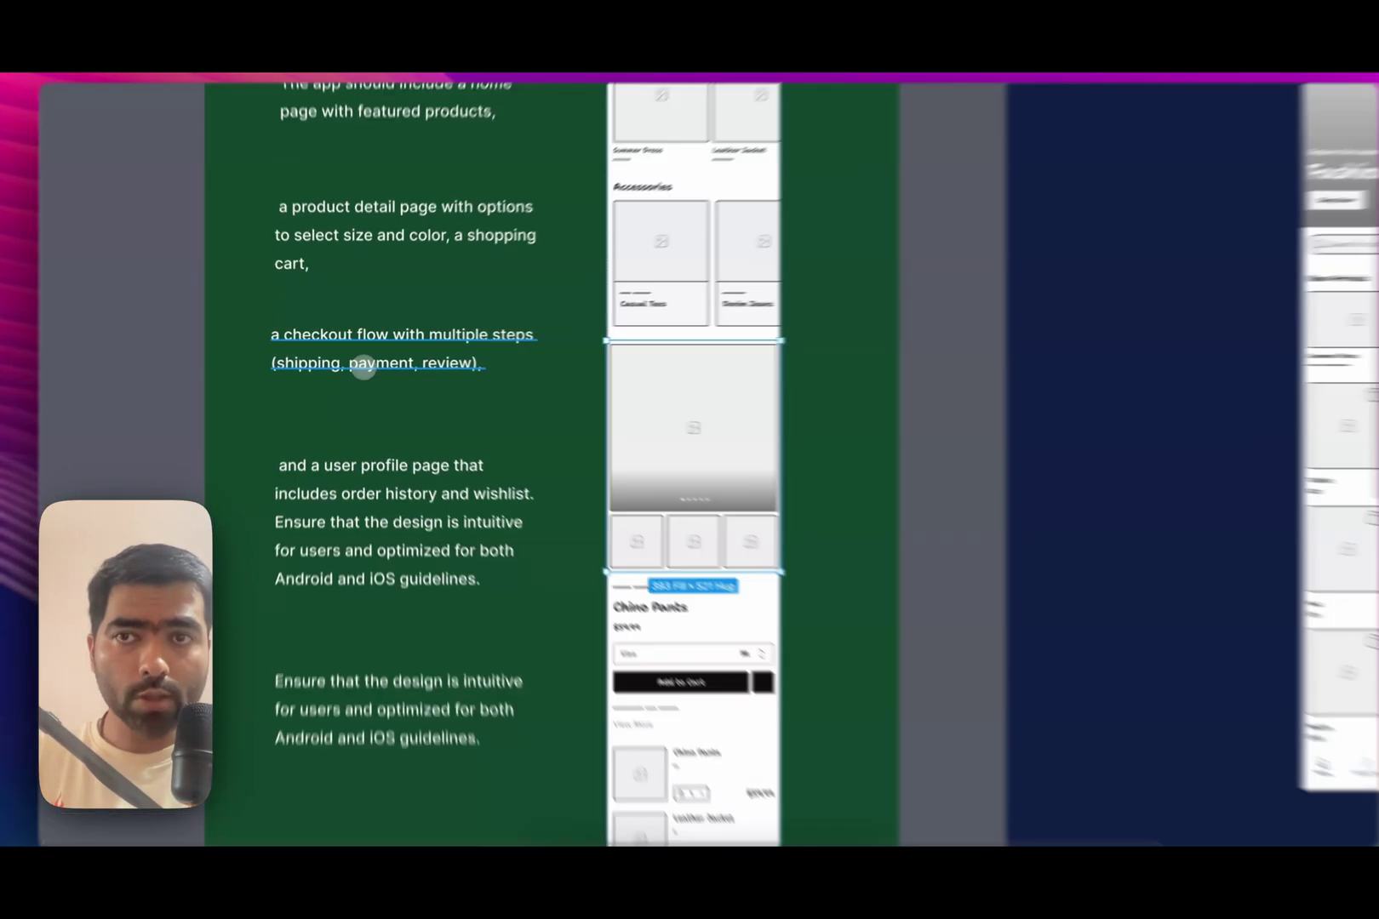
Step: Review the checkout text and the T-Shirts, Jeans, Jackets, Shoes, Accessories, Sale category grid
click(360, 363)
scroll(886, 606, down, 9)
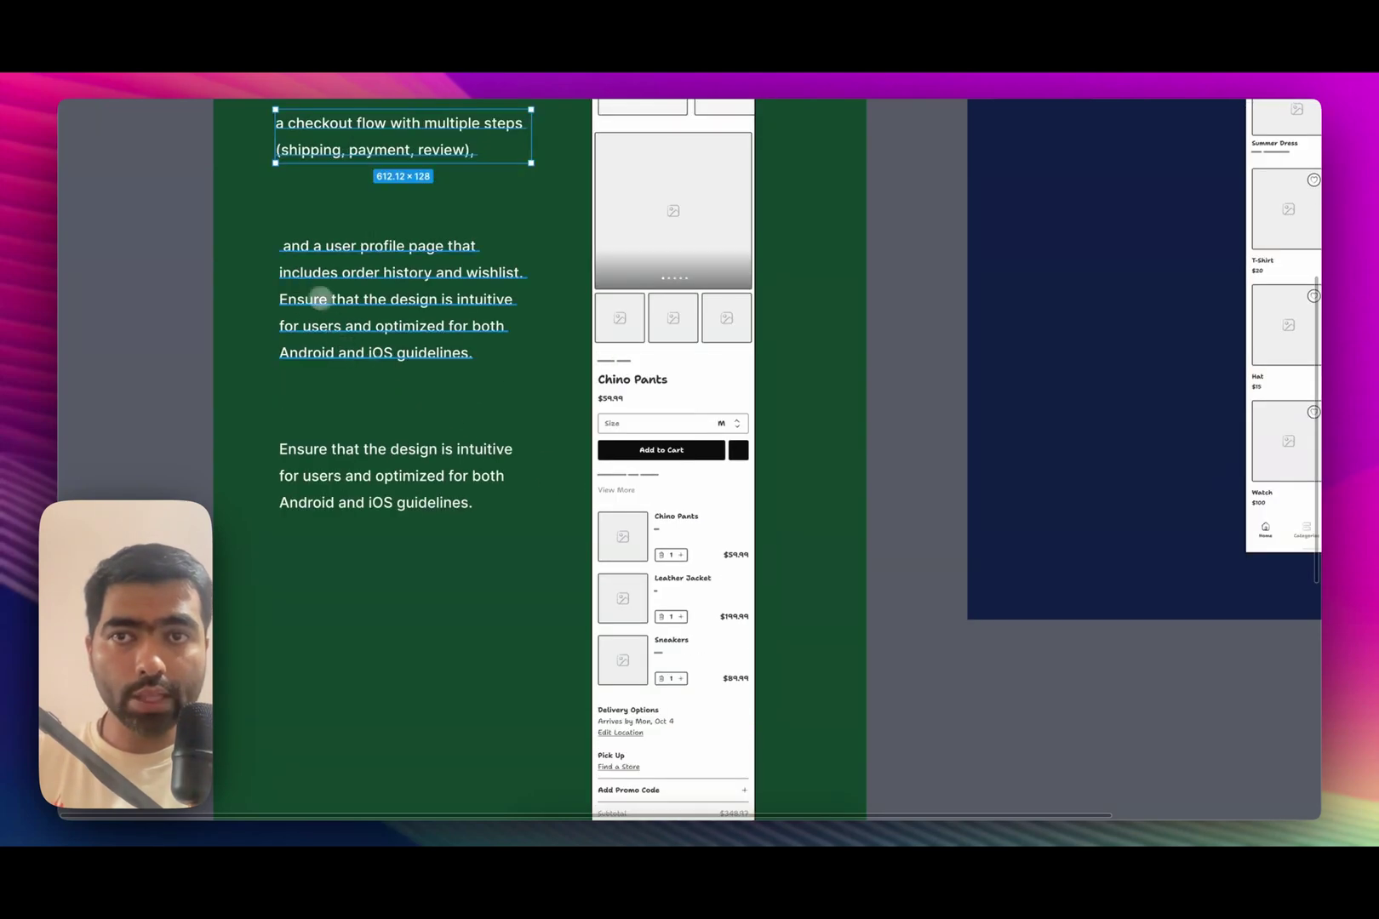
scroll(501, 367, down, 4)
scroll(501, 367, down, 3)
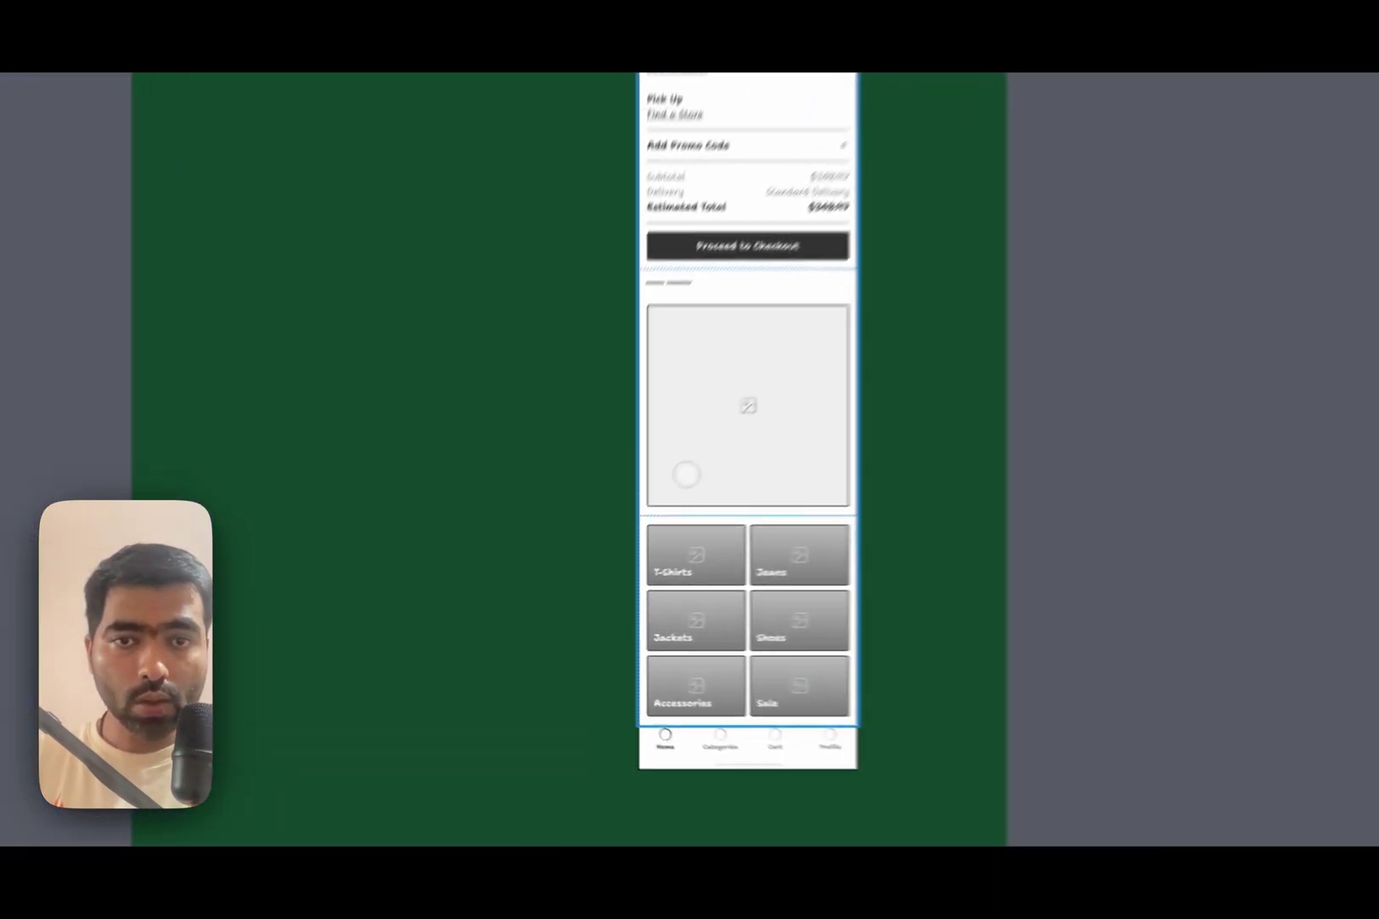
click(688, 360)
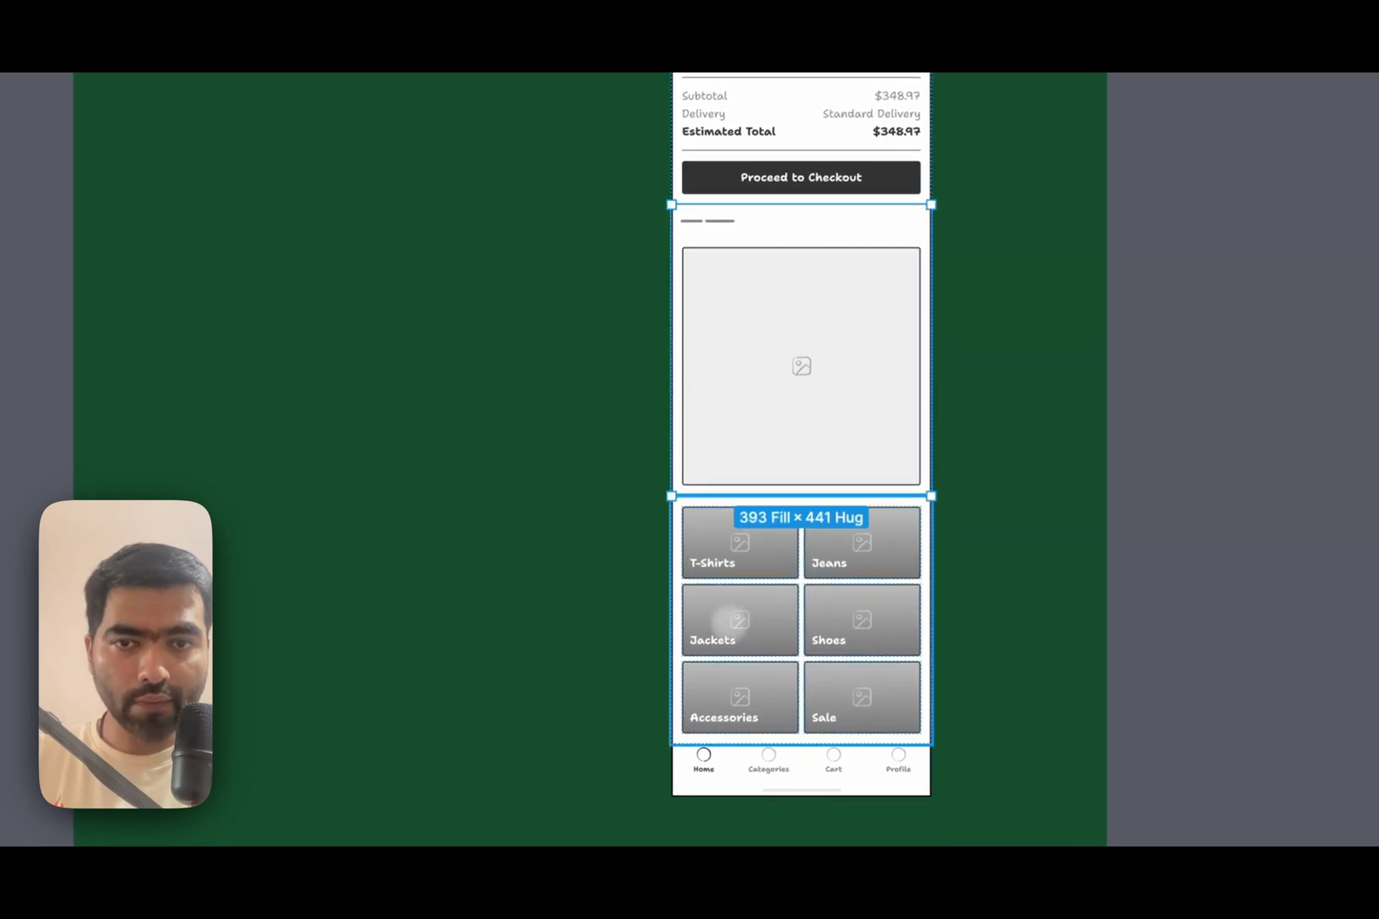
click(733, 655)
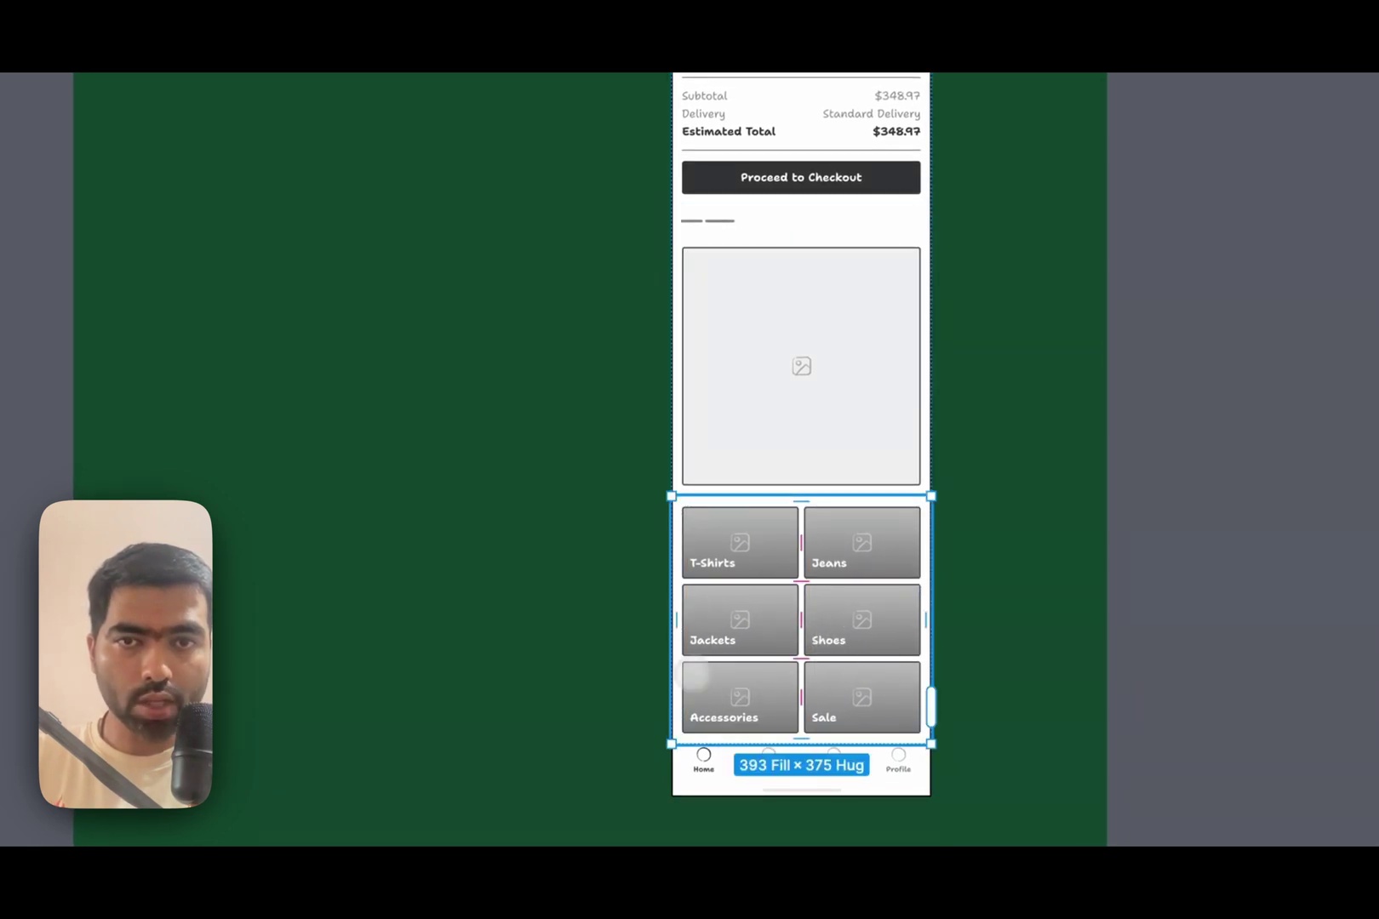
scroll(864, 632, up, 1)
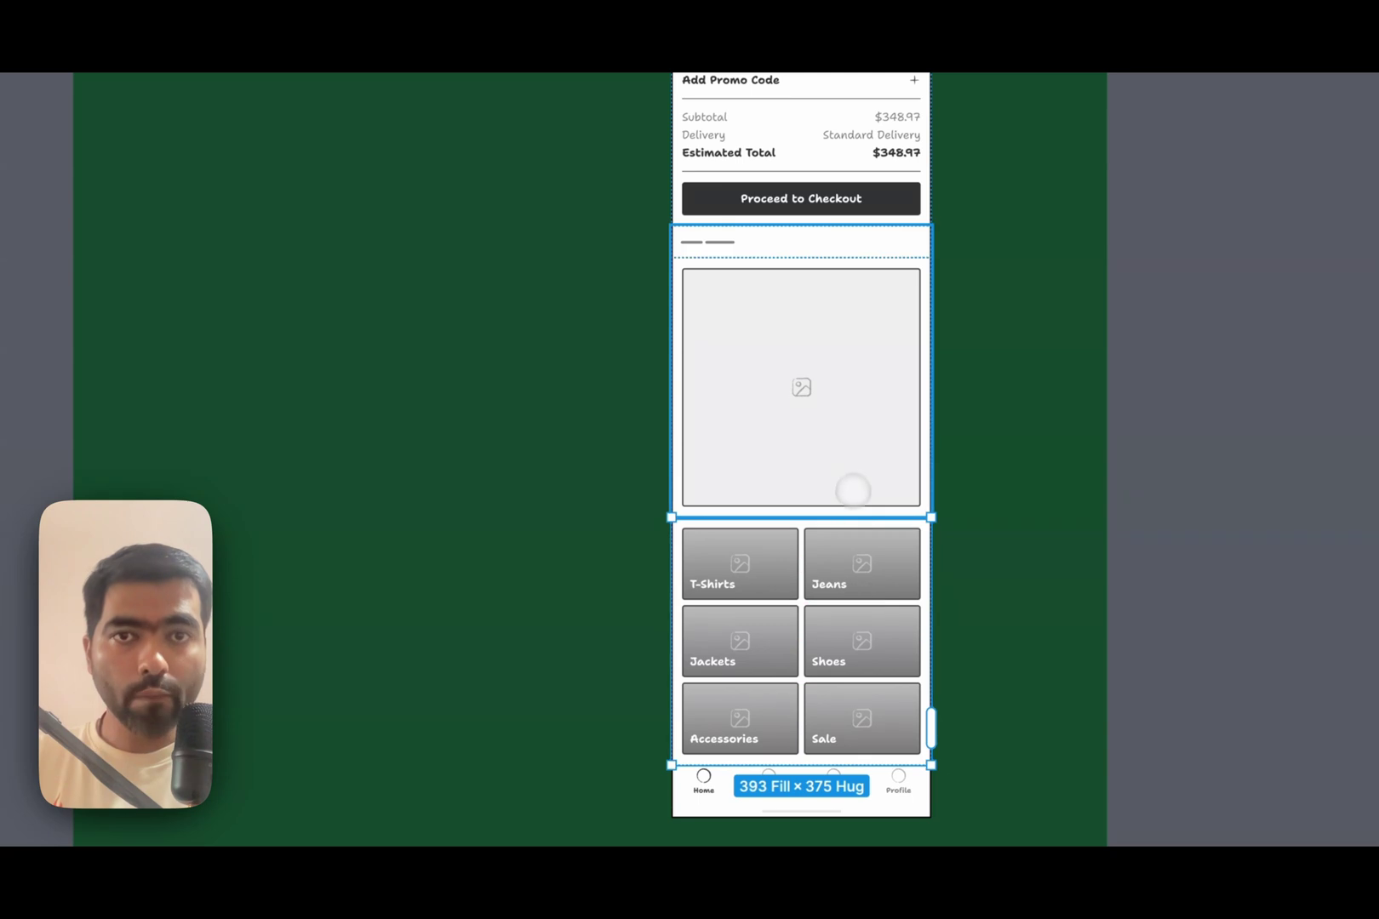
Step: Select the long wireframe's image section, then move over to the navy Shorter Prompt frame
click(732, 468)
scroll(560, 451, up, 10)
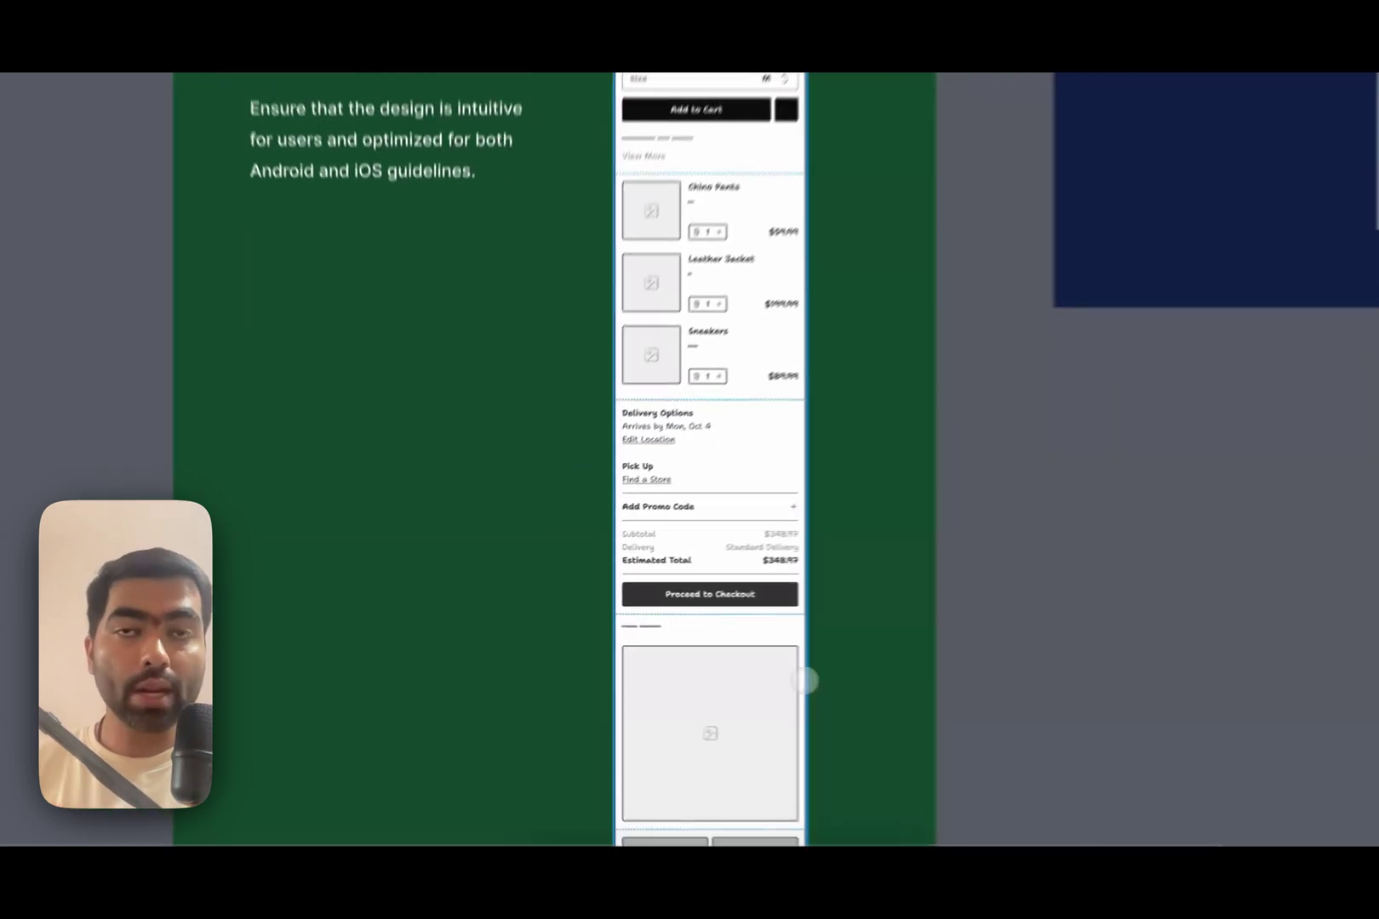
scroll(746, 641, up, 4)
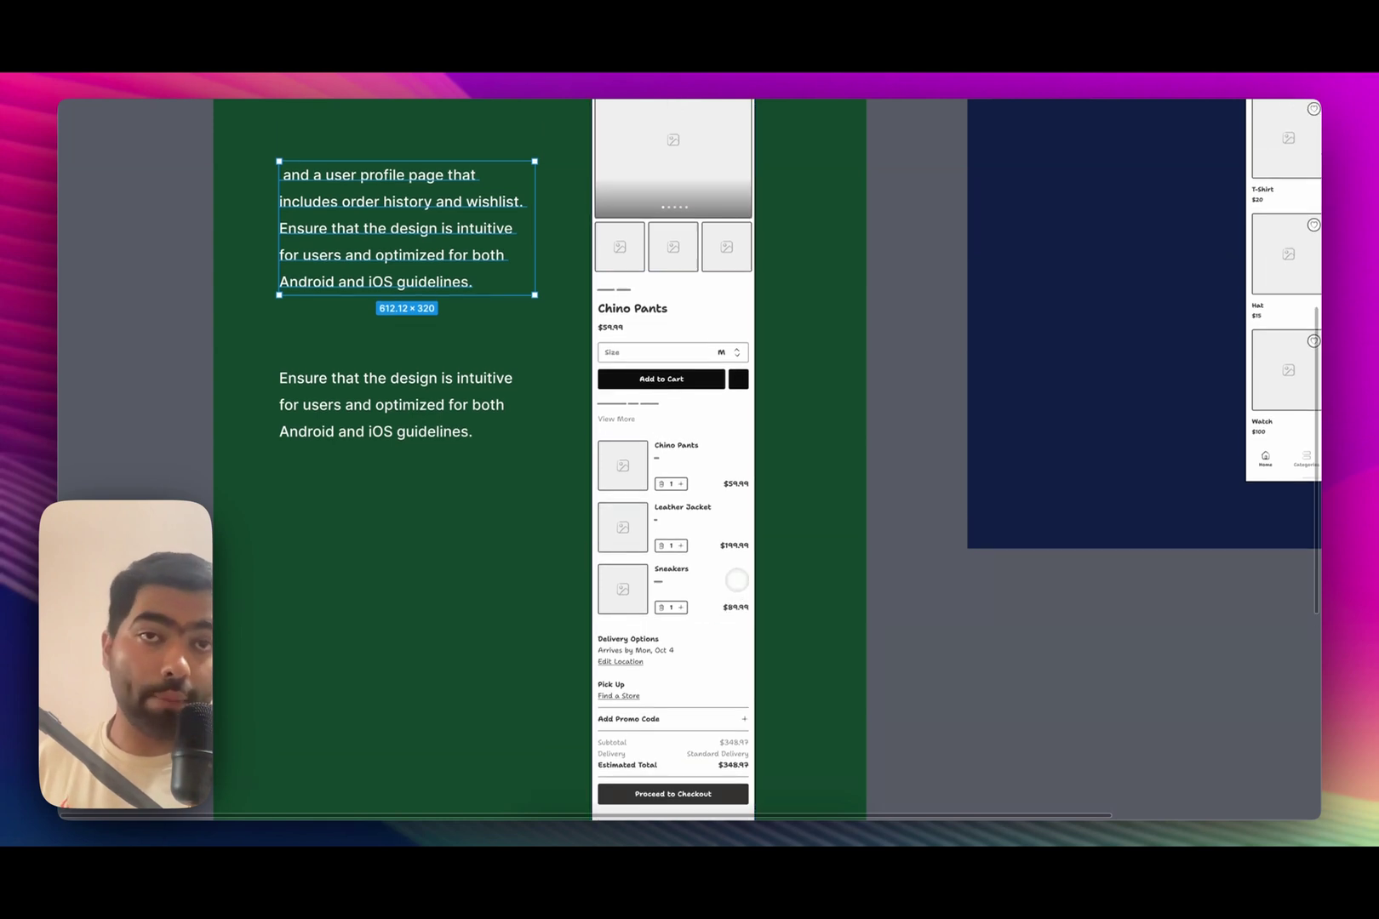
scroll(737, 595, up, 4)
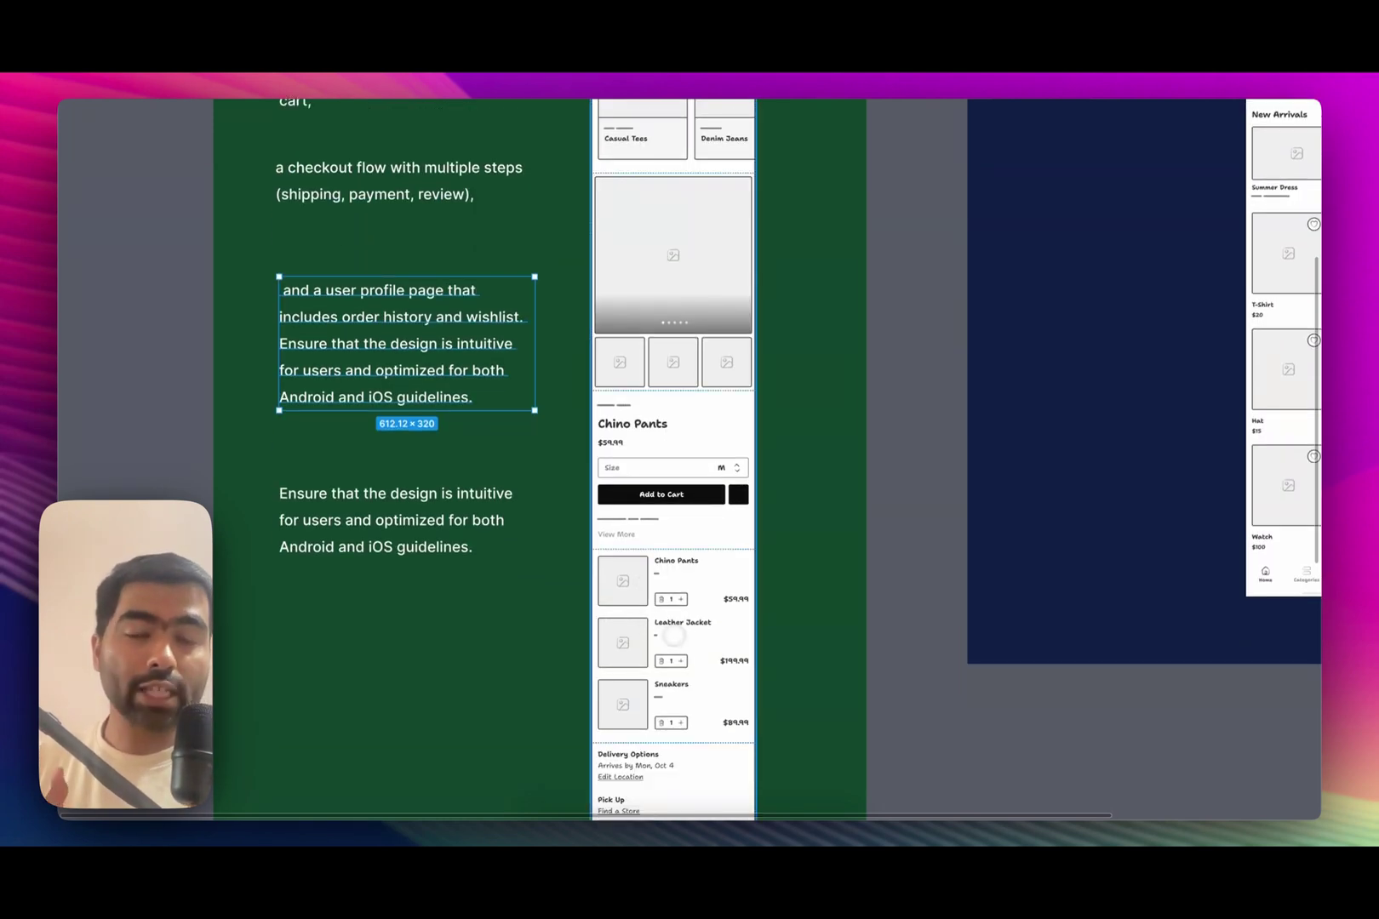
scroll(698, 645, down, 1)
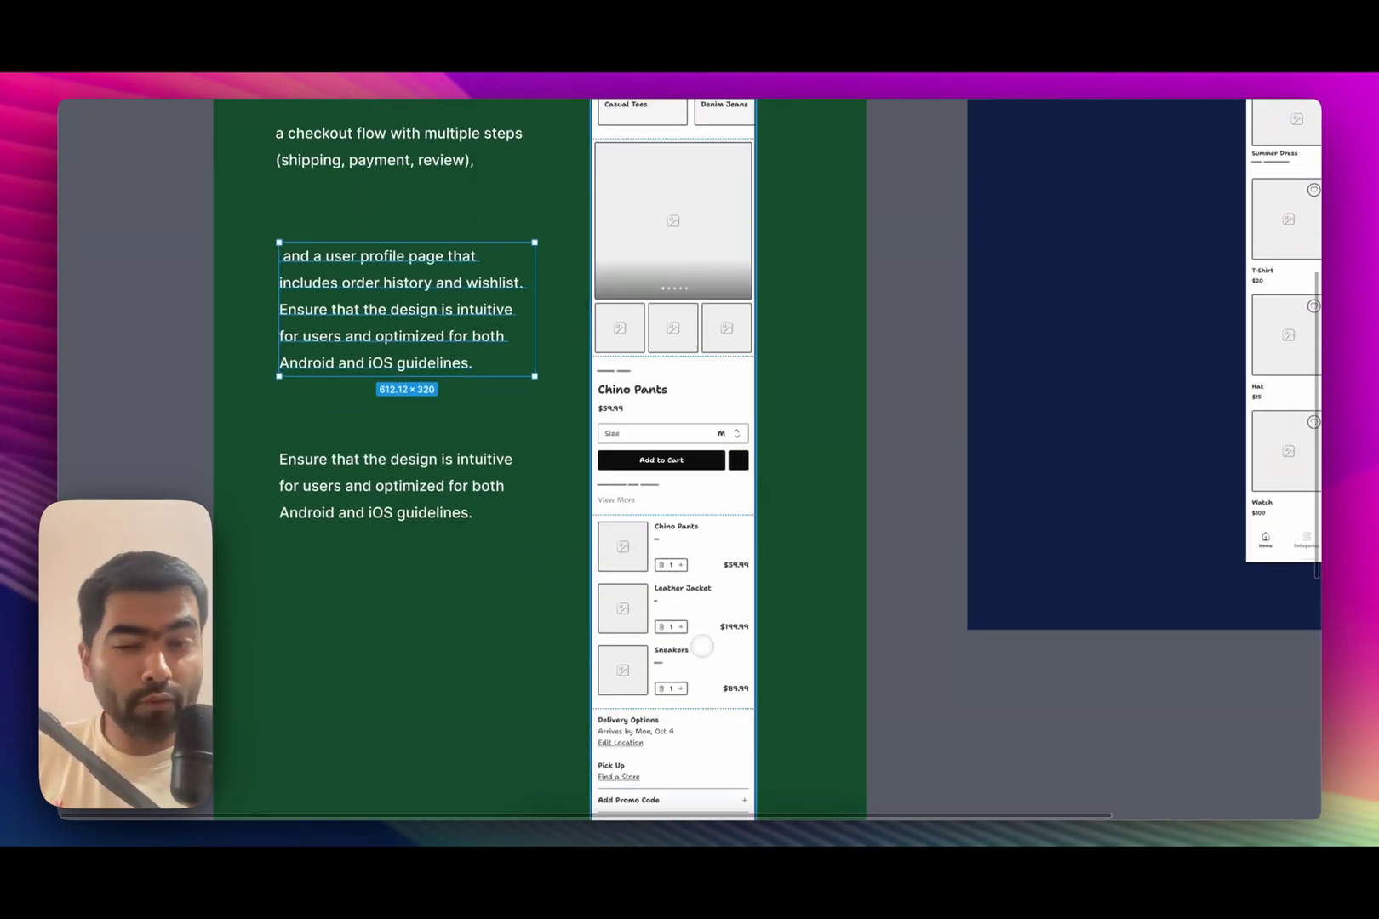
scroll(523, 604, up, 2)
scroll(523, 604, up, 8)
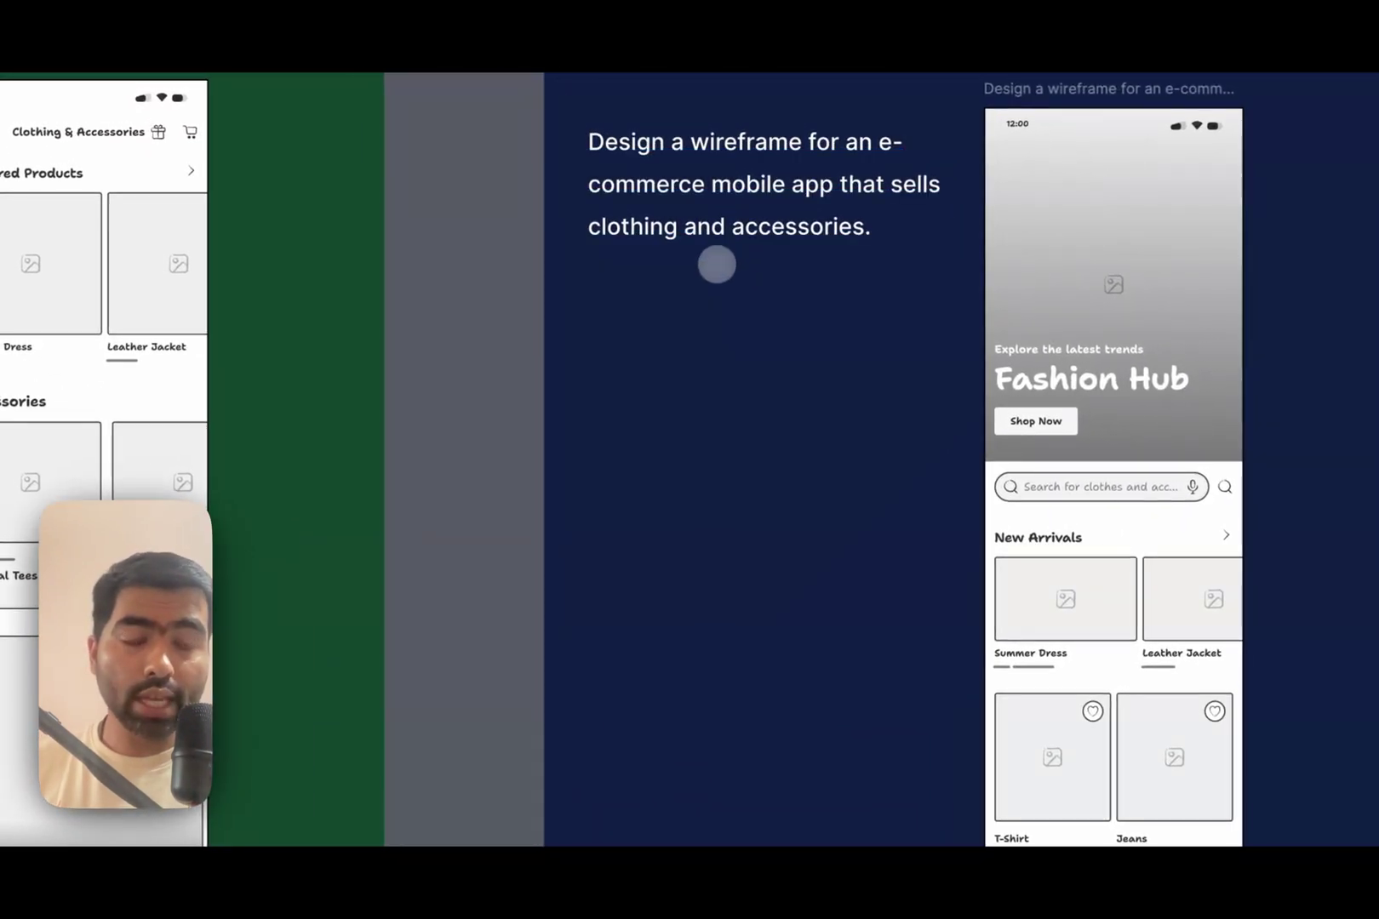
Step: Select the shorter prompt text and scroll the Fashion Hub product grid from T-Shirt to Bag
click(751, 205)
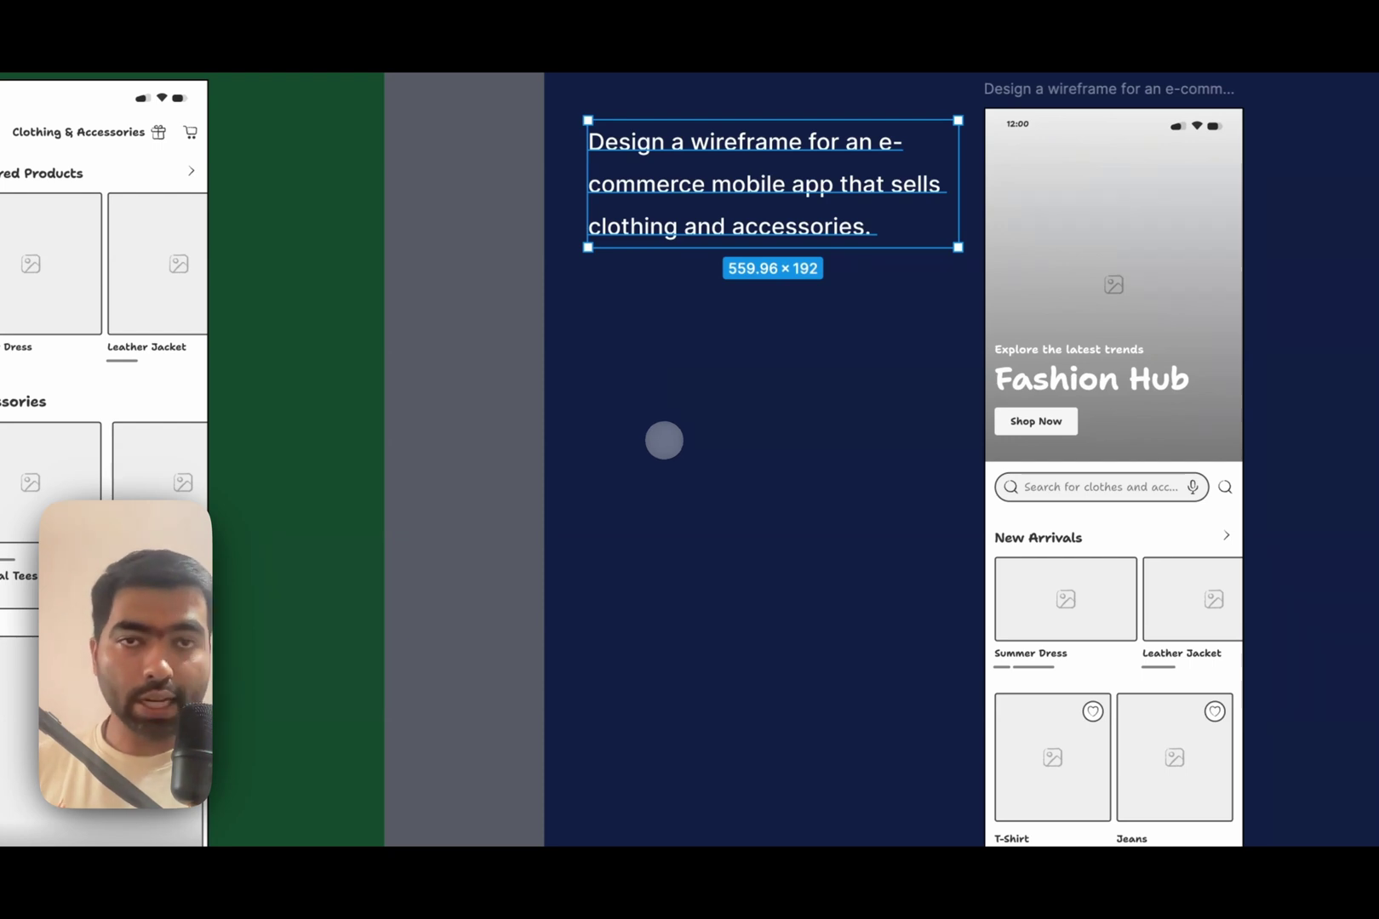
scroll(554, 438, down, 10)
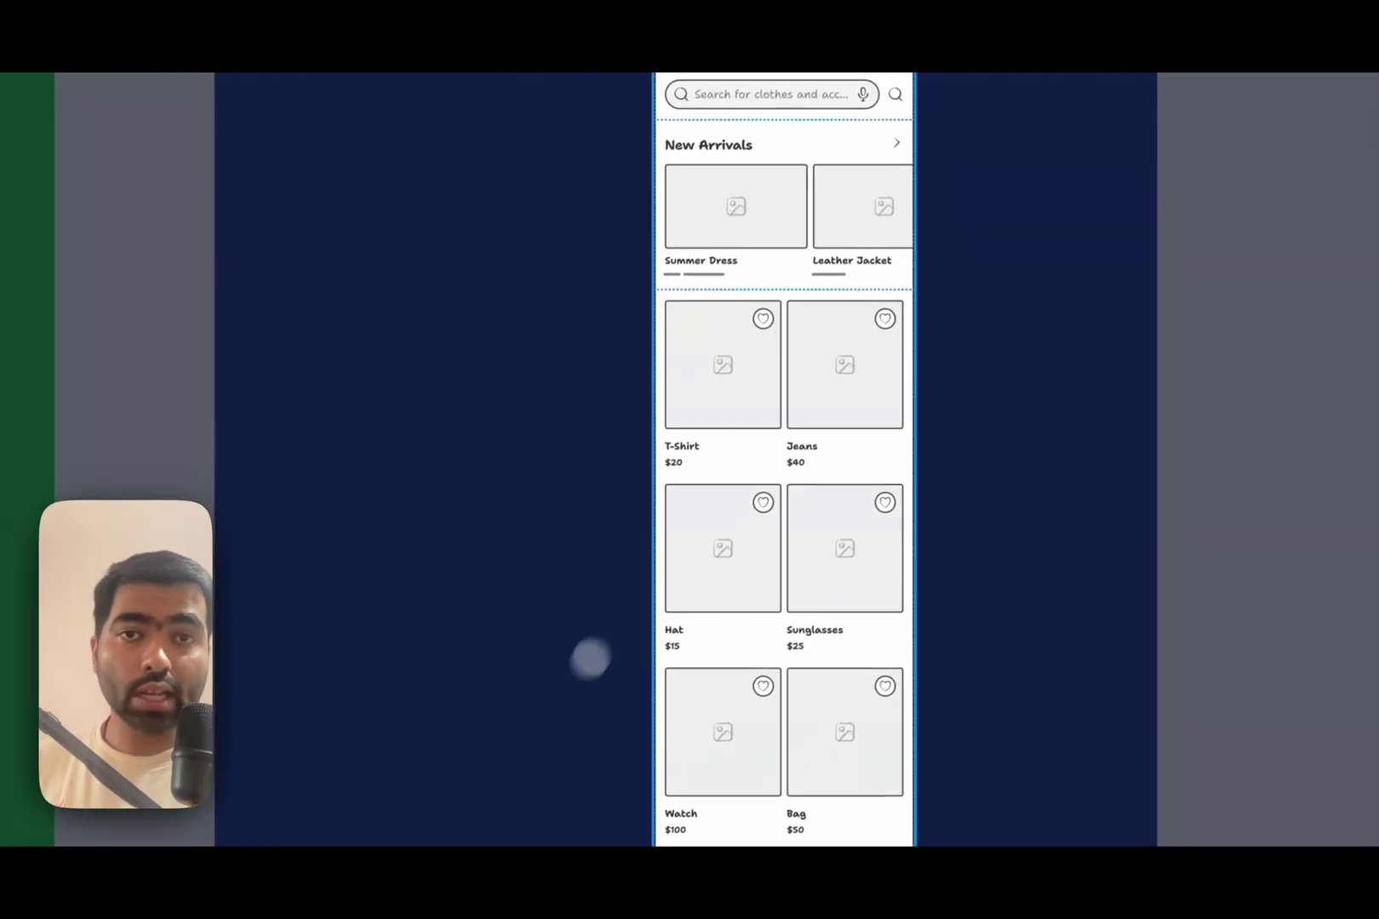
click(462, 510)
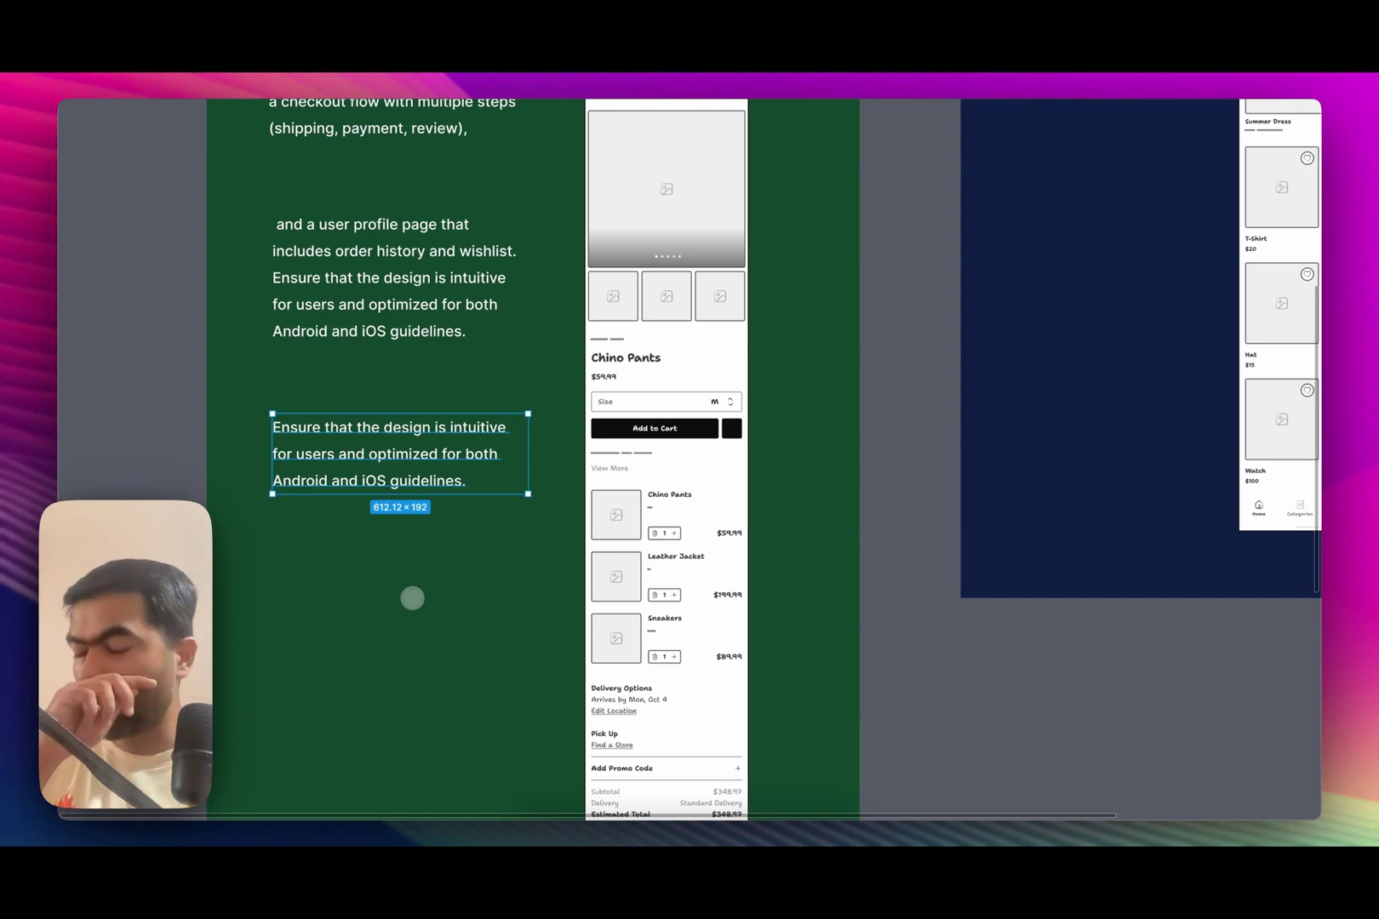
Step: Move to Section 2 and select the Latest Trends home-screen mockup
scroll(412, 598, up, 10)
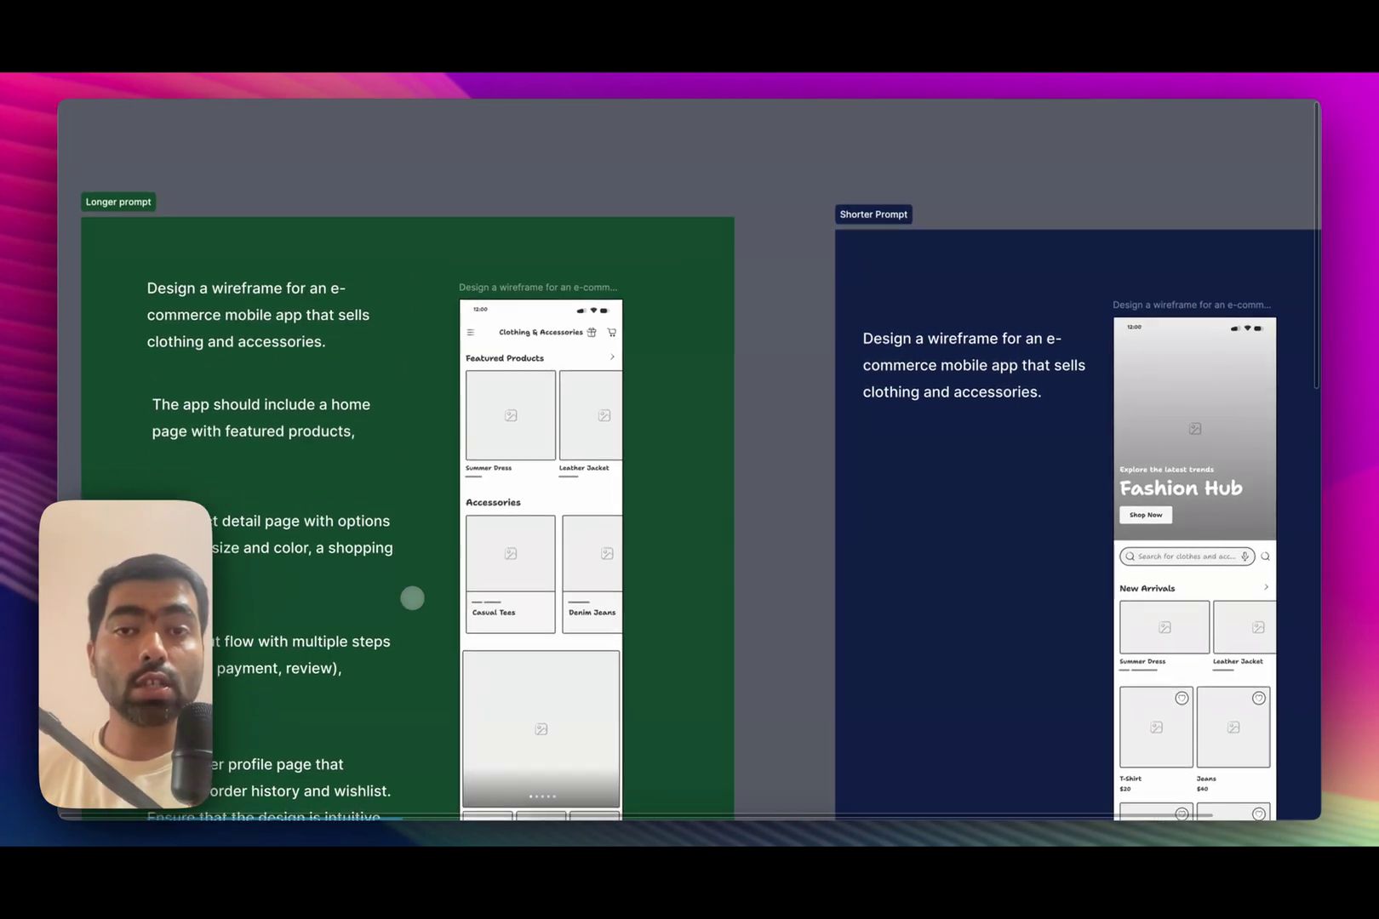
scroll(411, 598, down, 1)
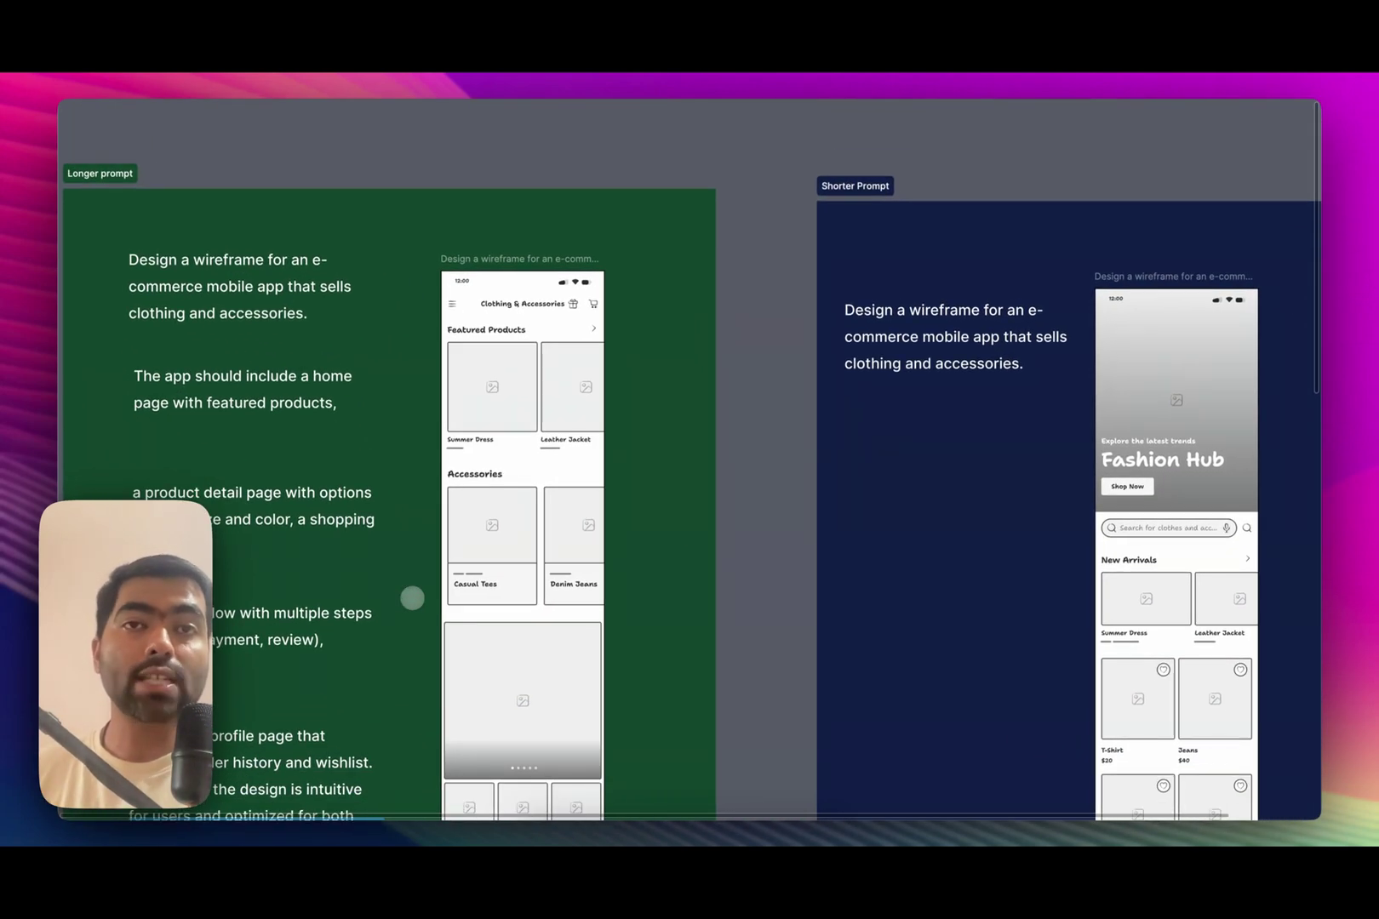
scroll(372, 417, down, 7)
scroll(372, 417, left, 2)
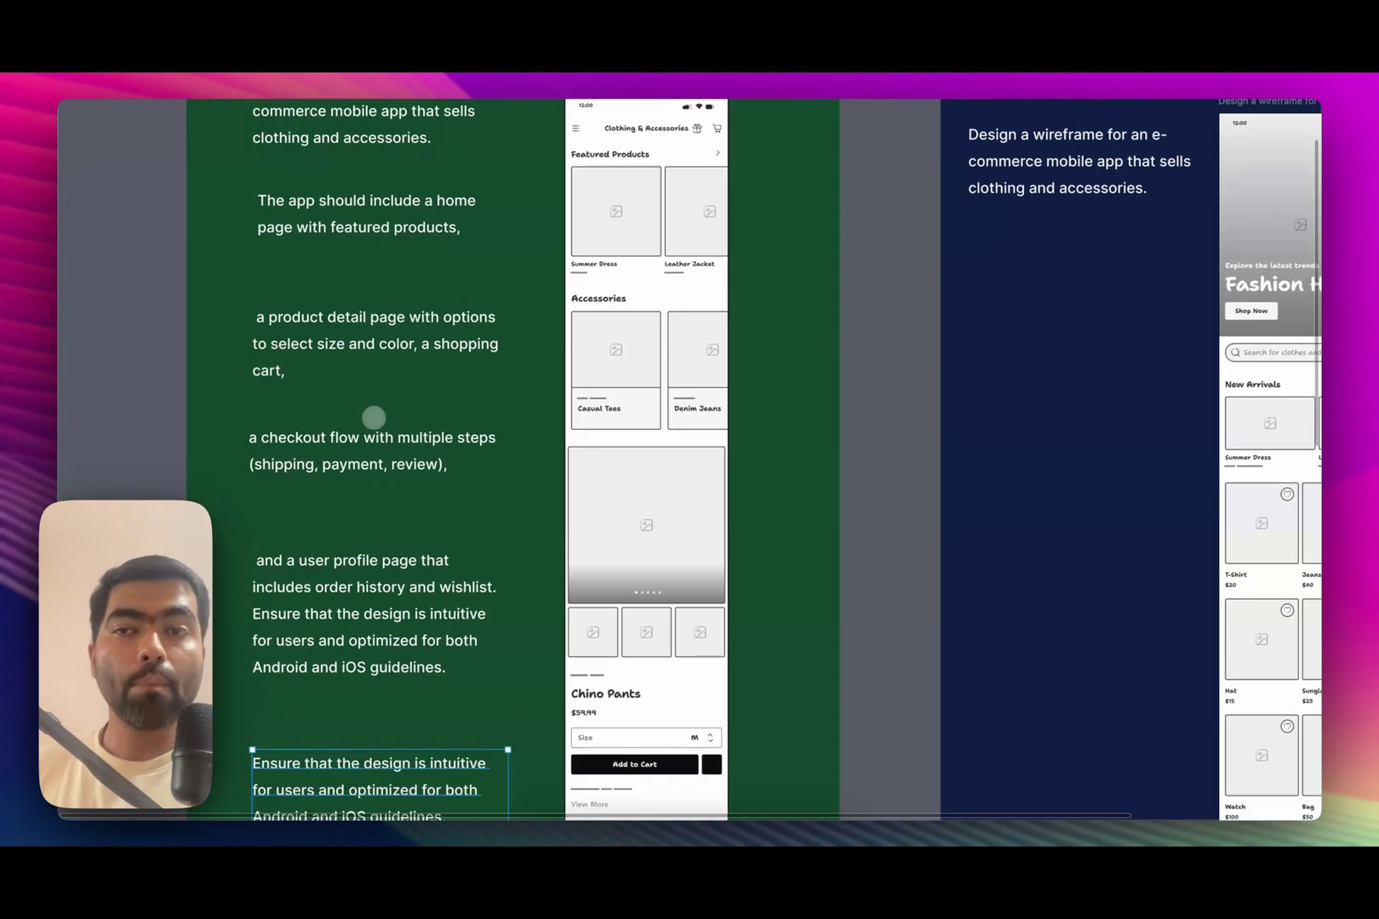
scroll(372, 417, up, 3)
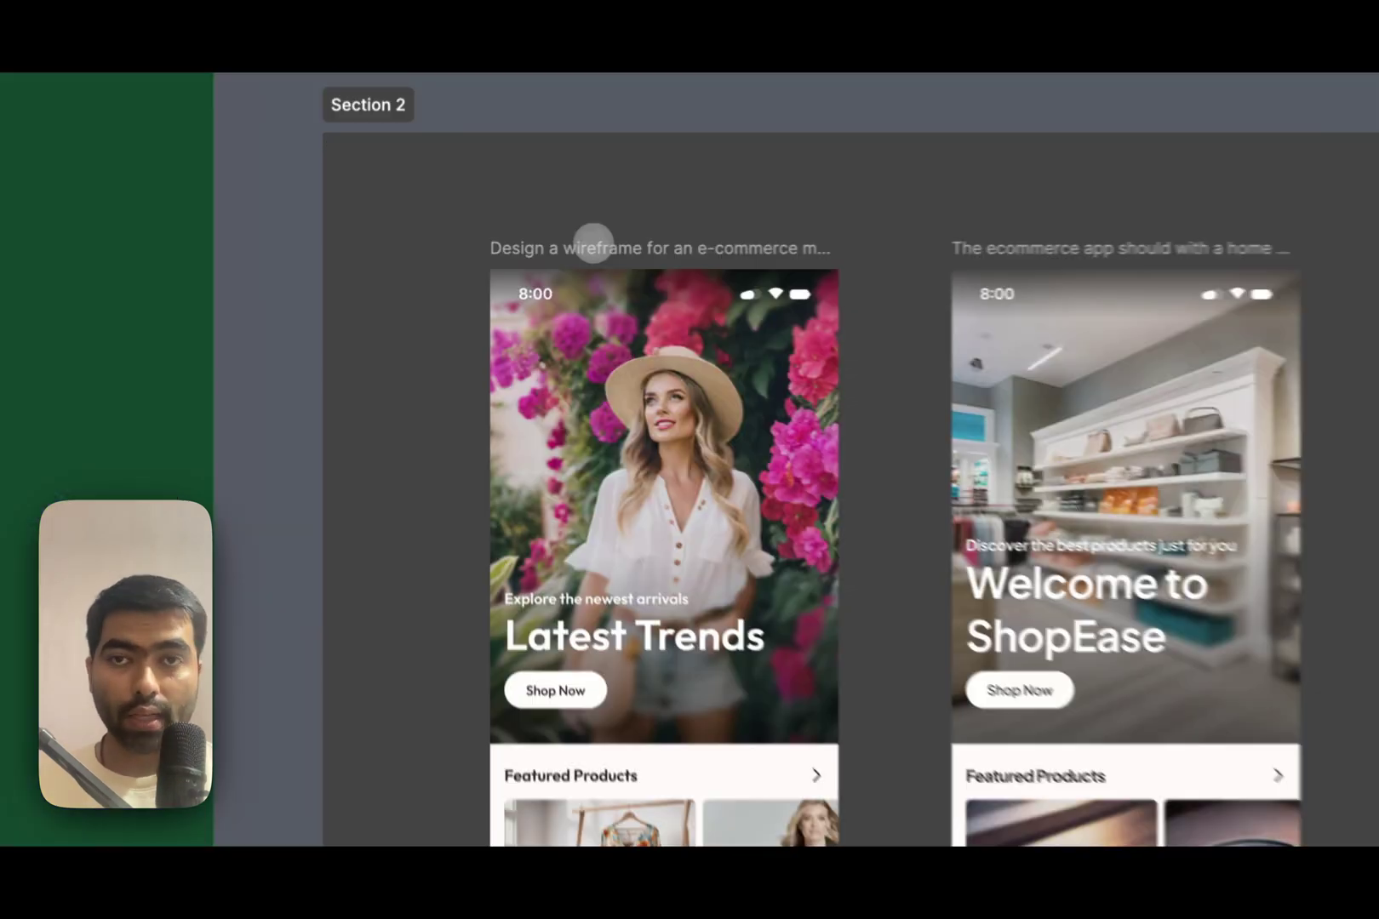
click(508, 259)
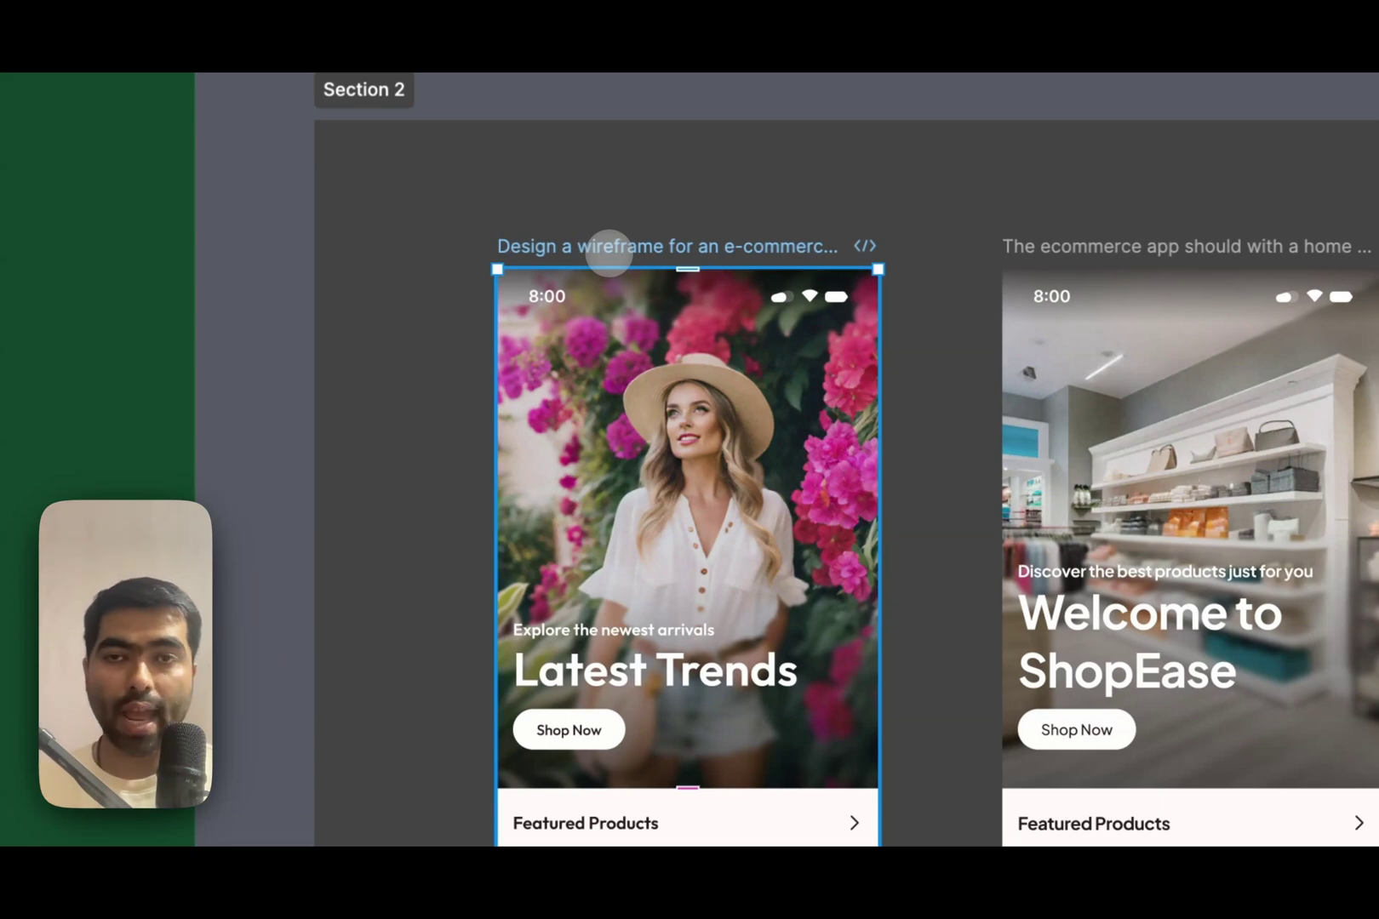
Step: Compare the Fashion Hub wireframe's hero section and read the second mockup's full prompt label
scroll(610, 253, down, 10)
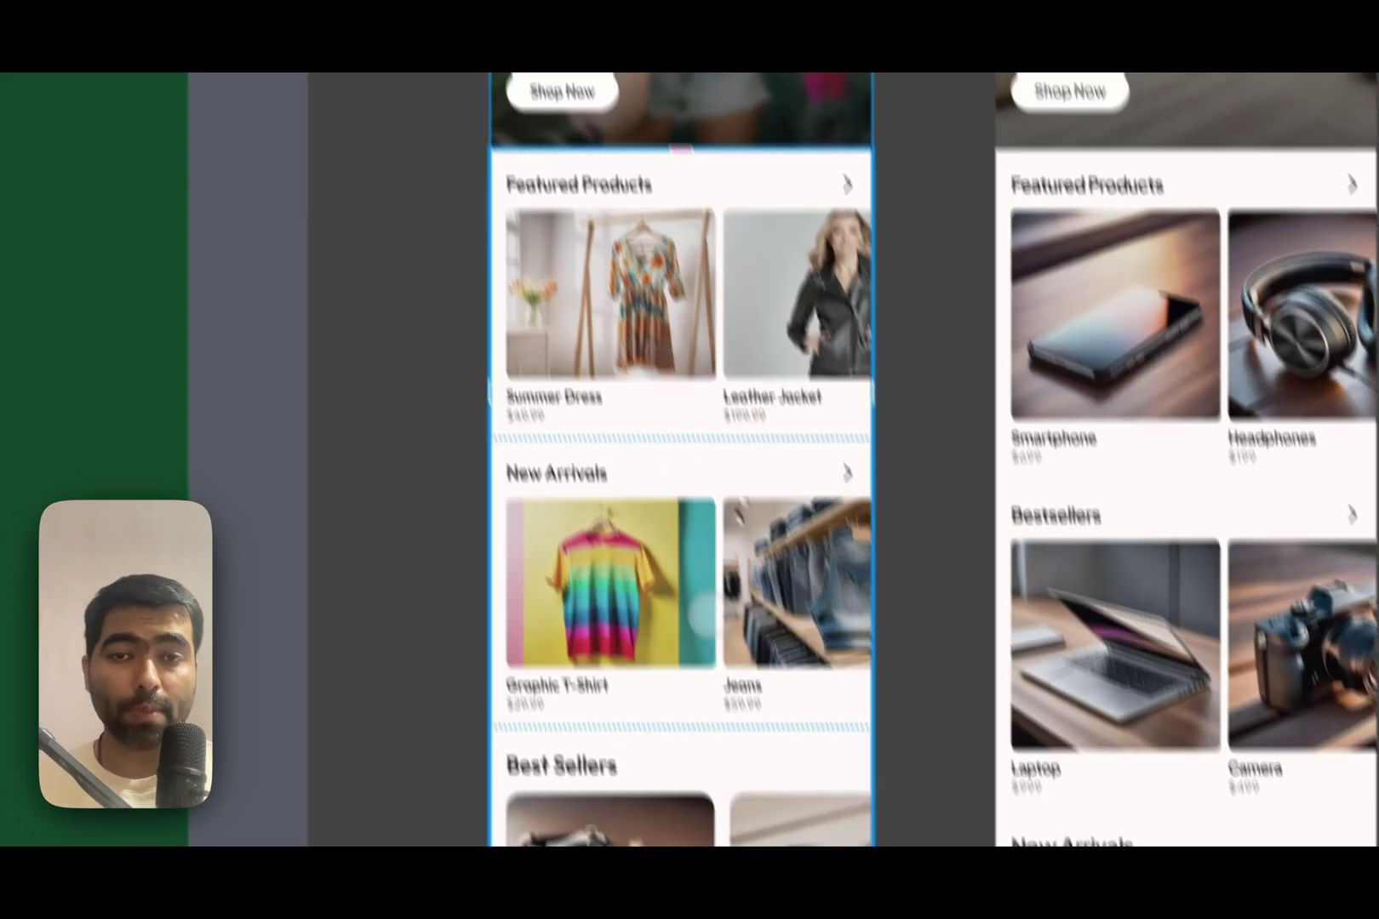
scroll(613, 485, up, 10)
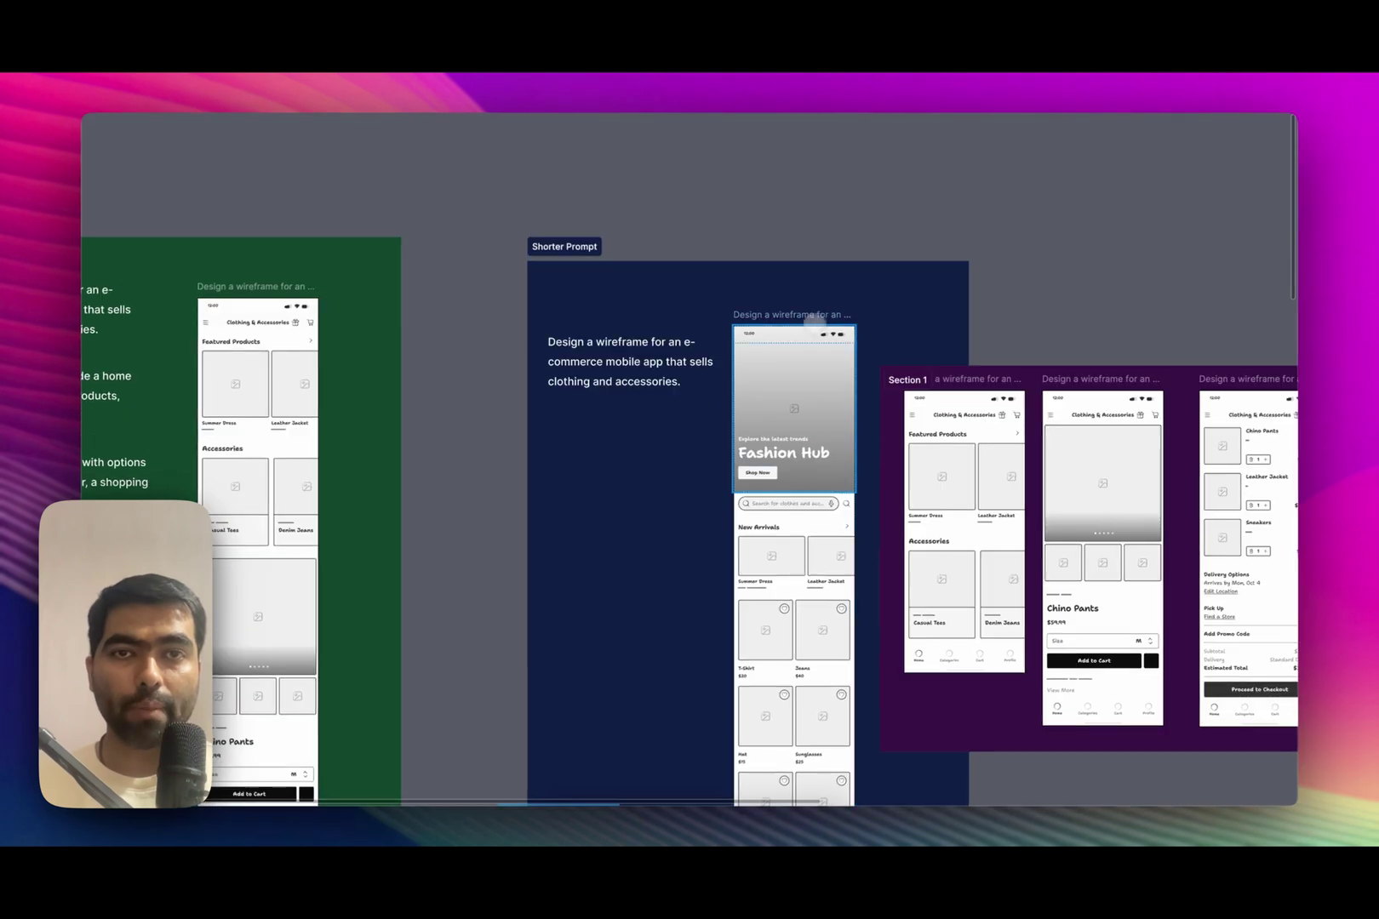
click(814, 318)
scroll(815, 317, up, 3)
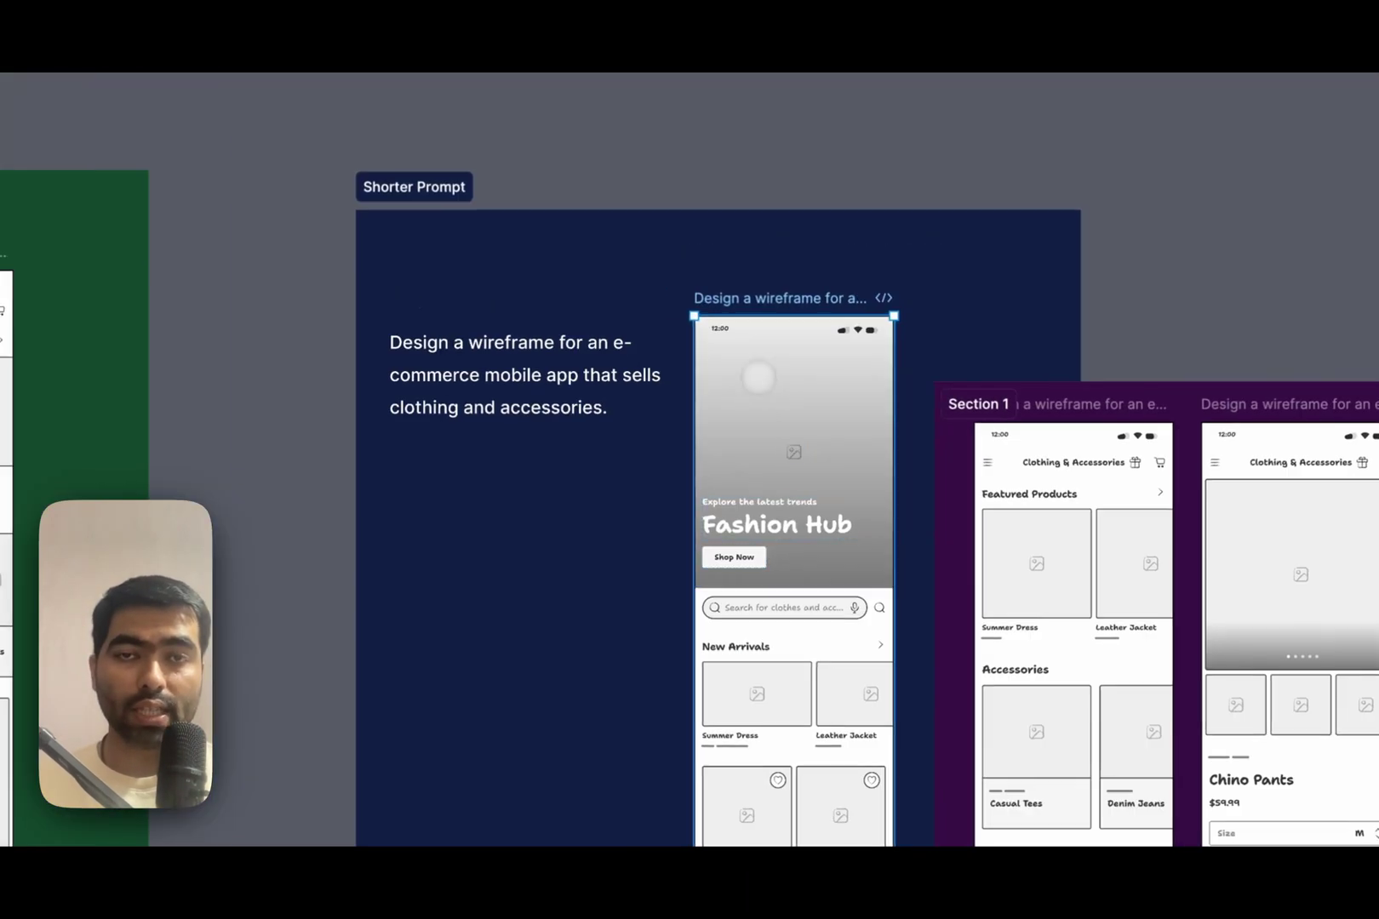
click(787, 523)
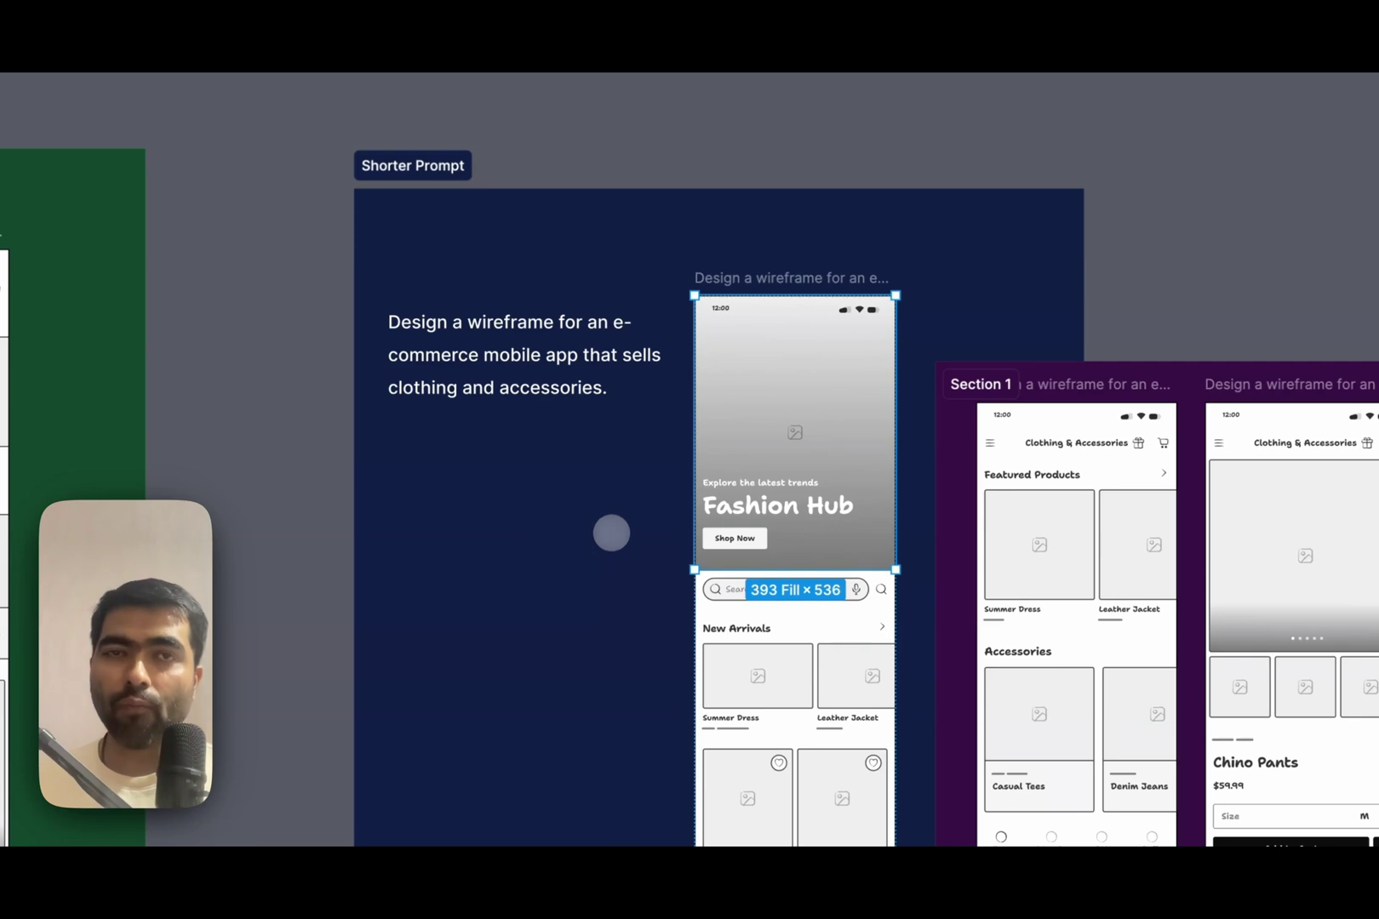
scroll(611, 532, down, 10)
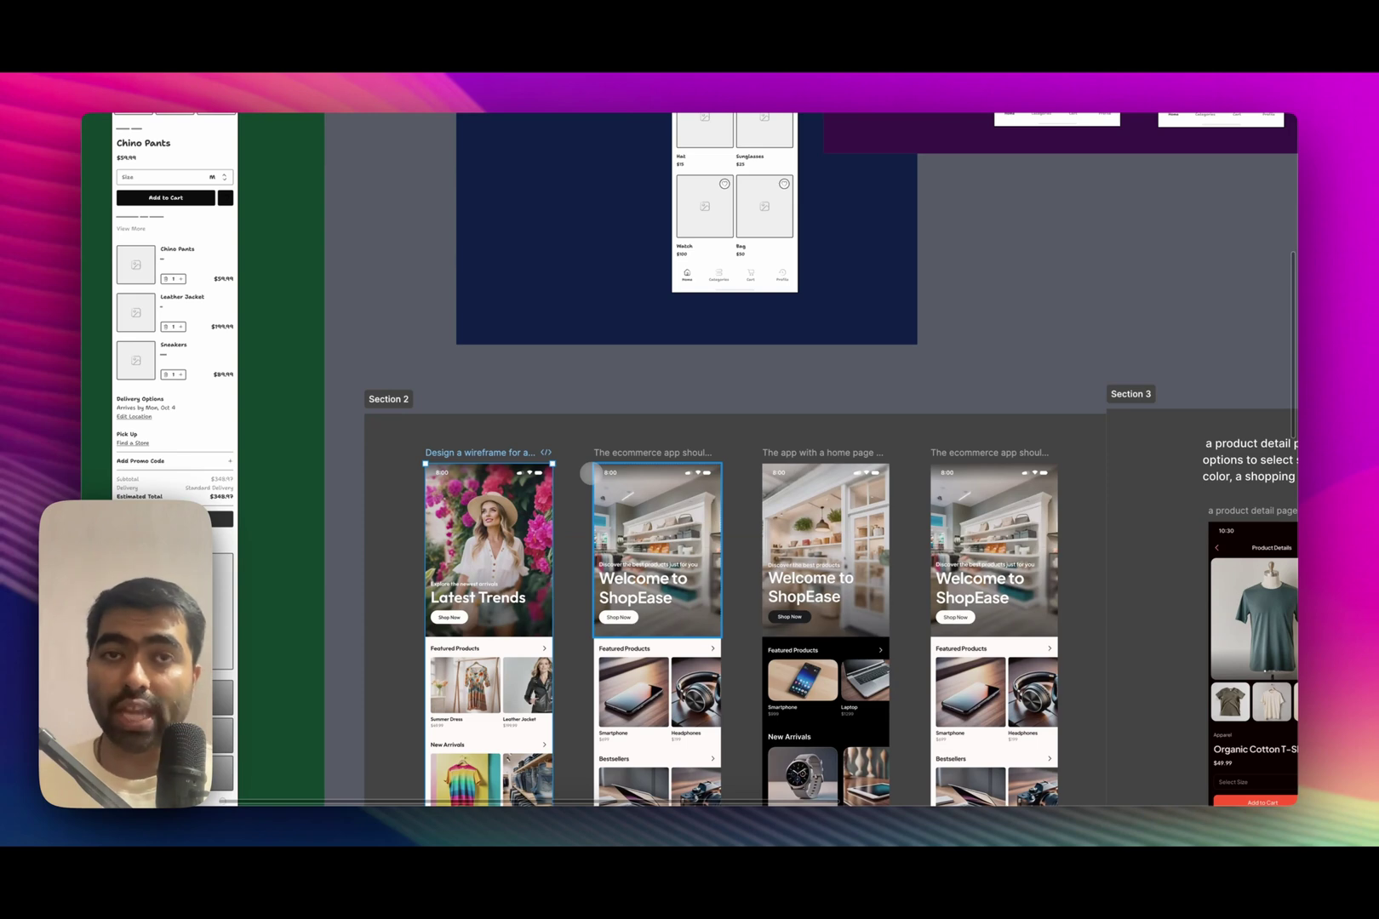
double_click(651, 452)
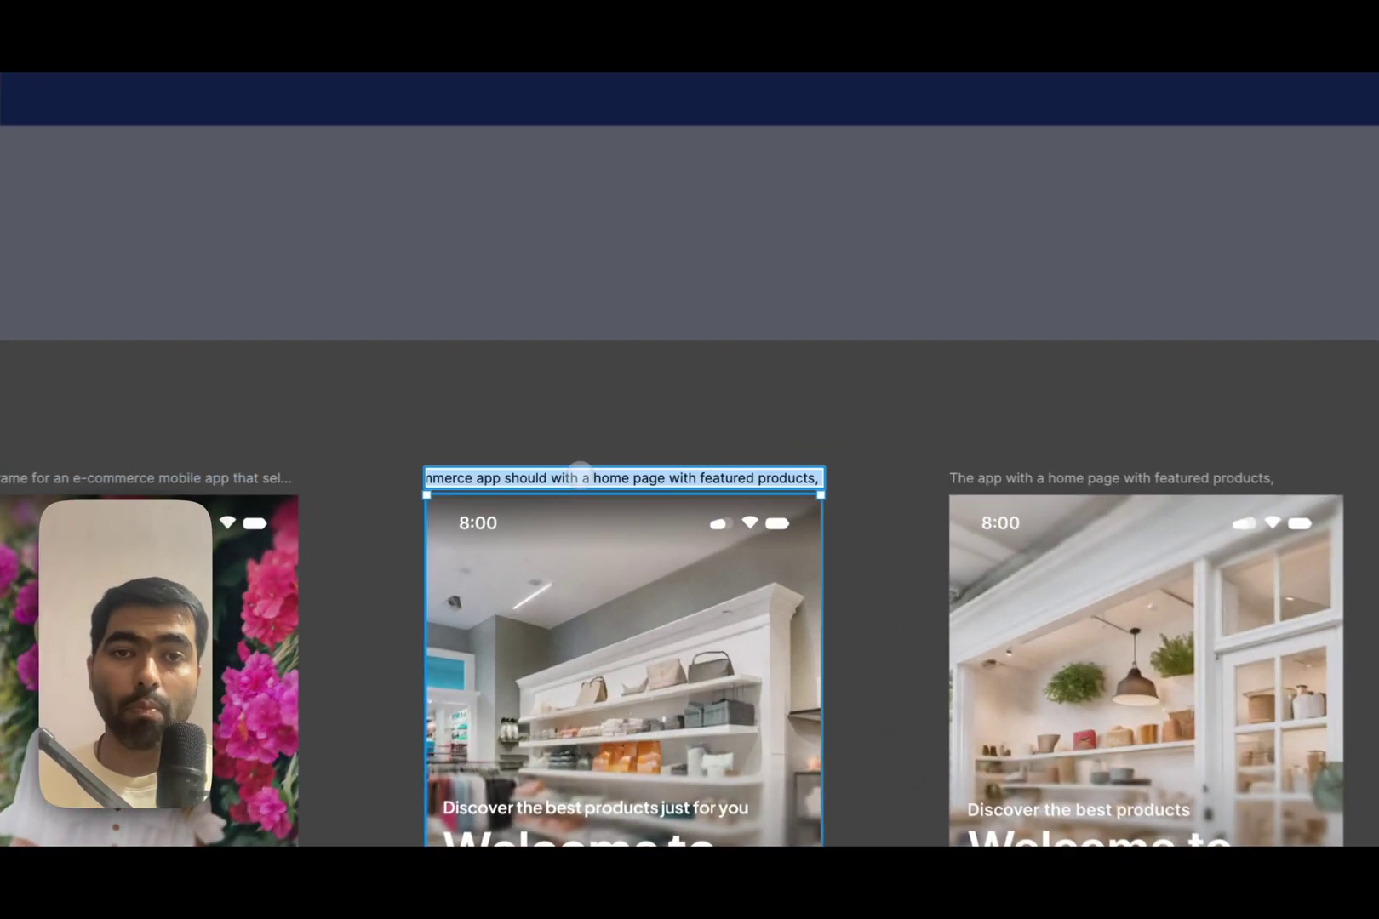
click(639, 455)
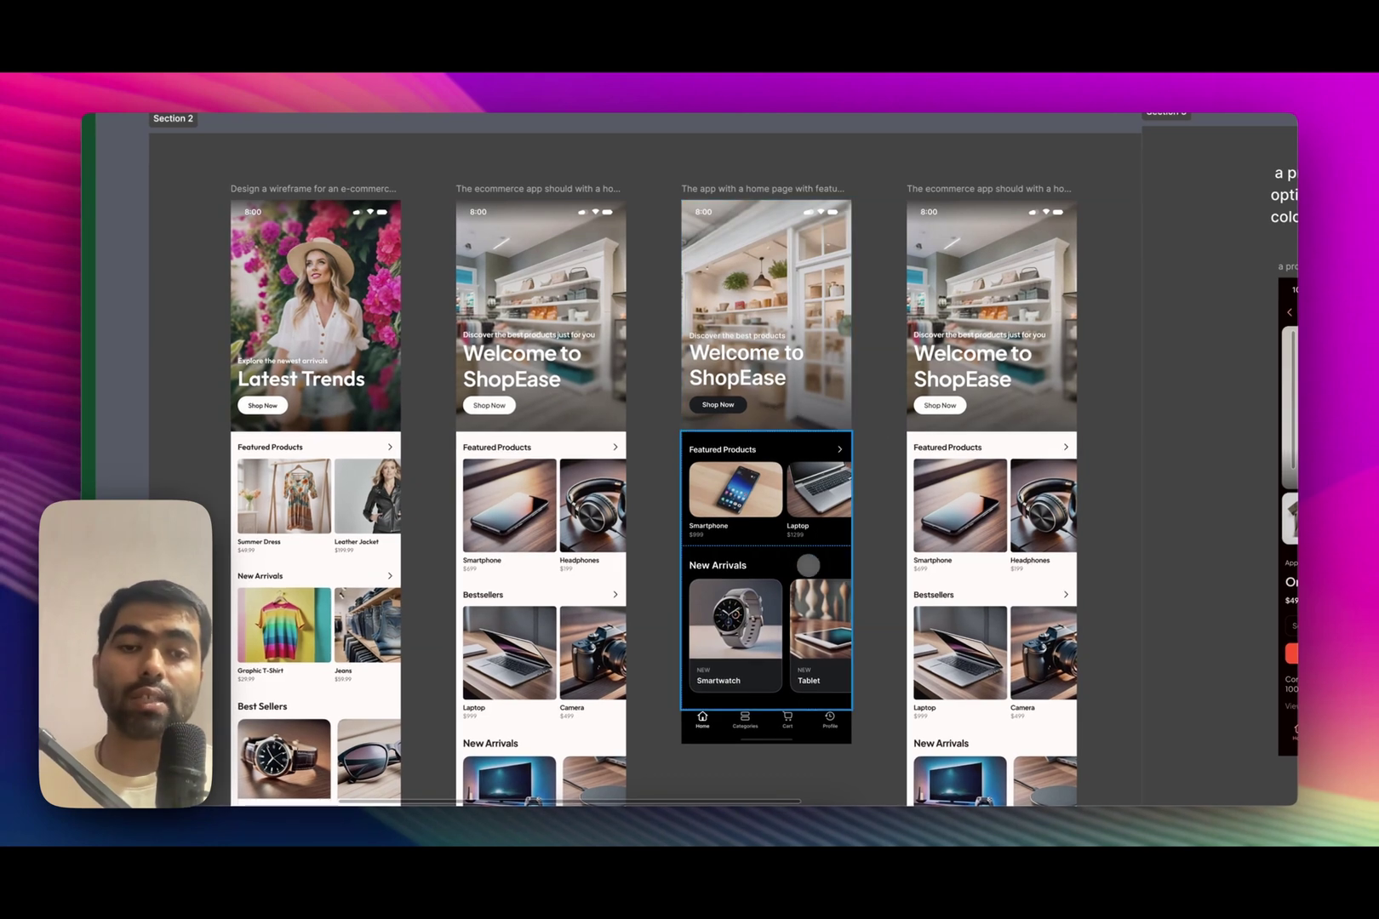
scroll(736, 357, down, 3)
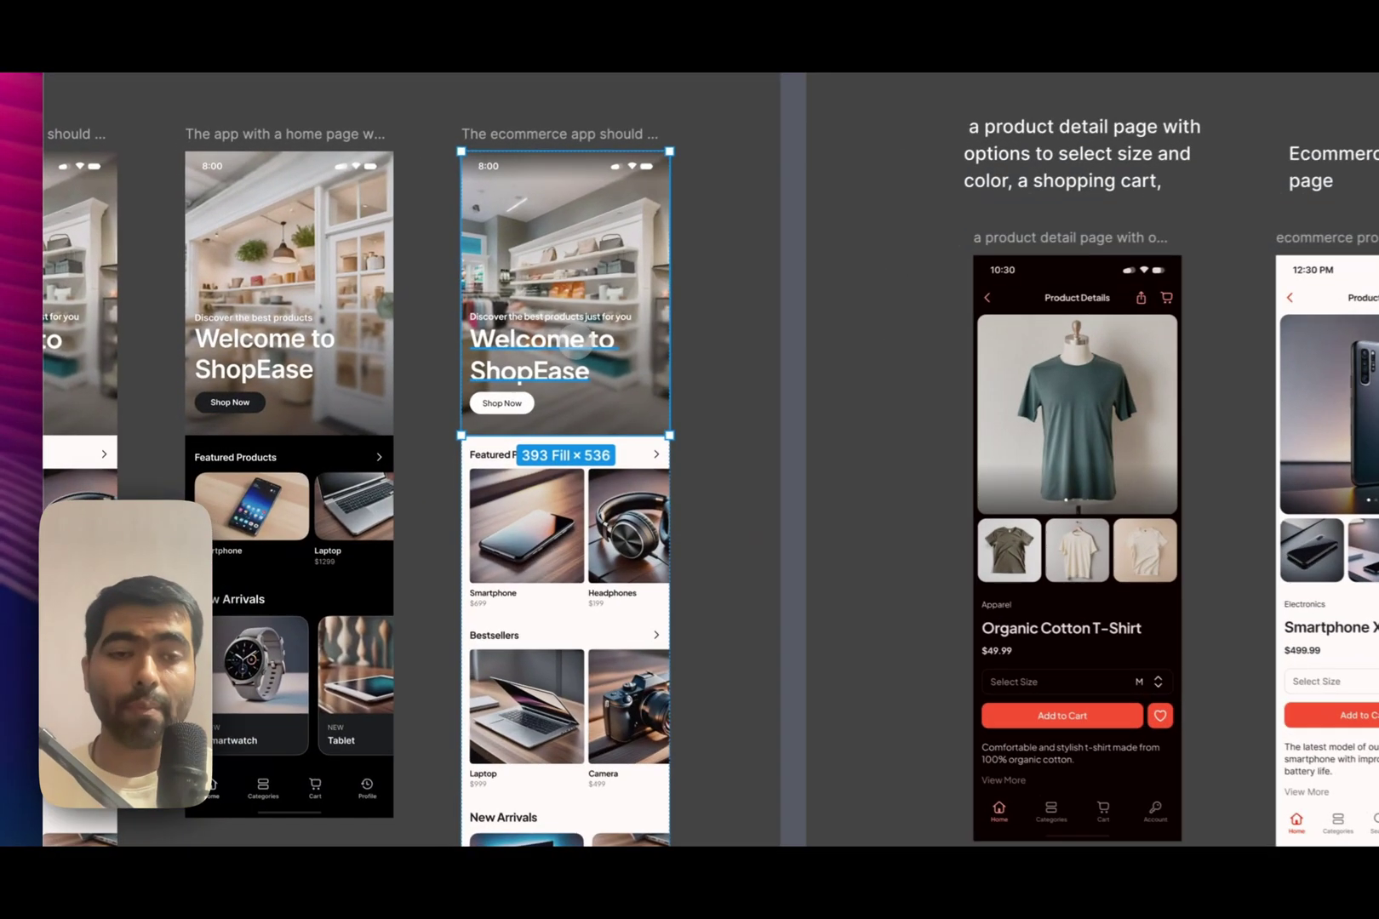
Step: Toggle the UI panels, pan across Section 2, and zoom into Section 3's two product pages
key(super+backslash)
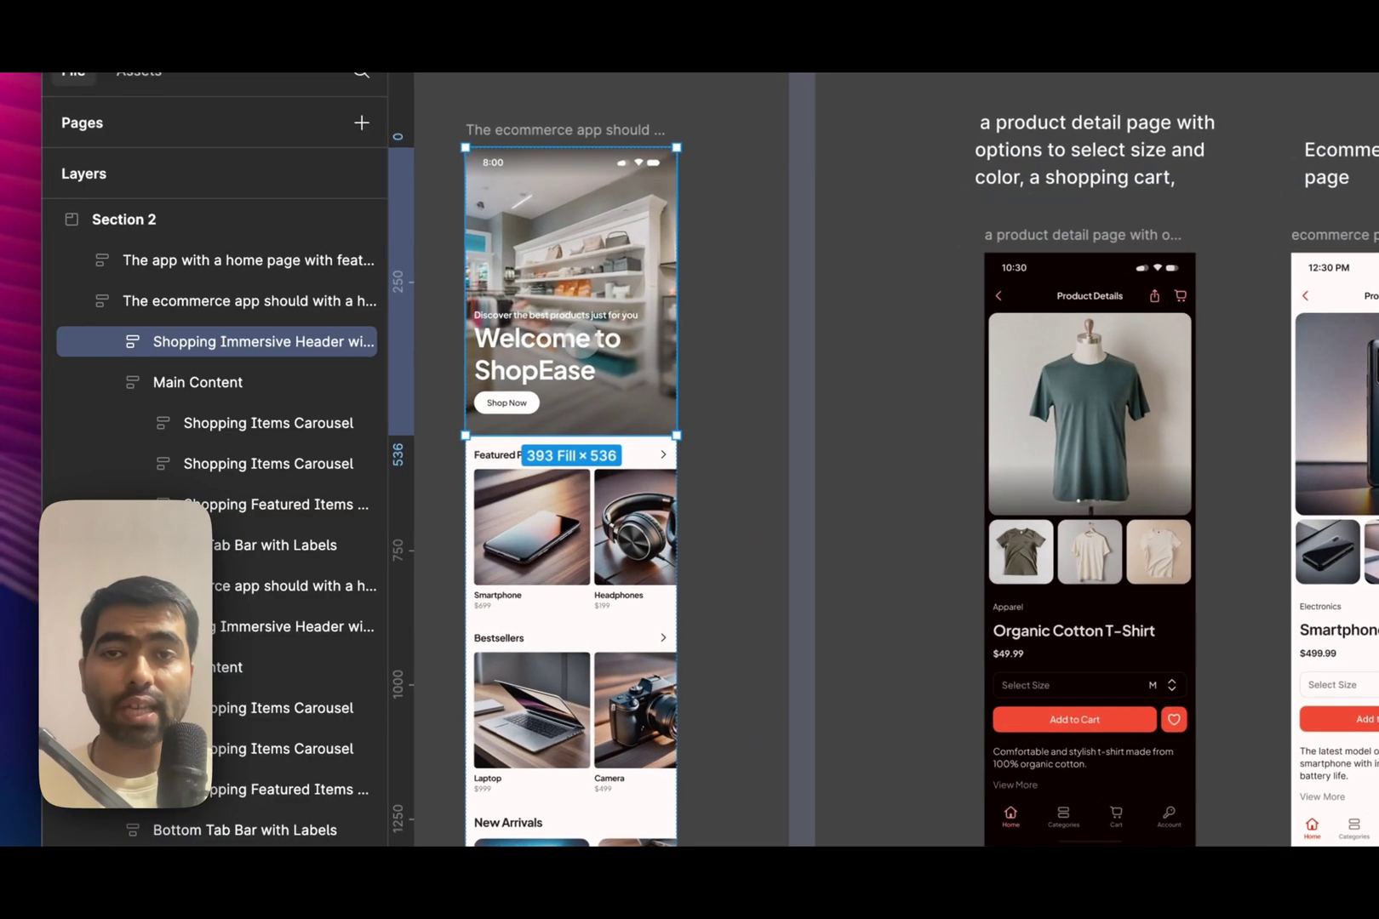
drag(726, 406, 1071, 436)
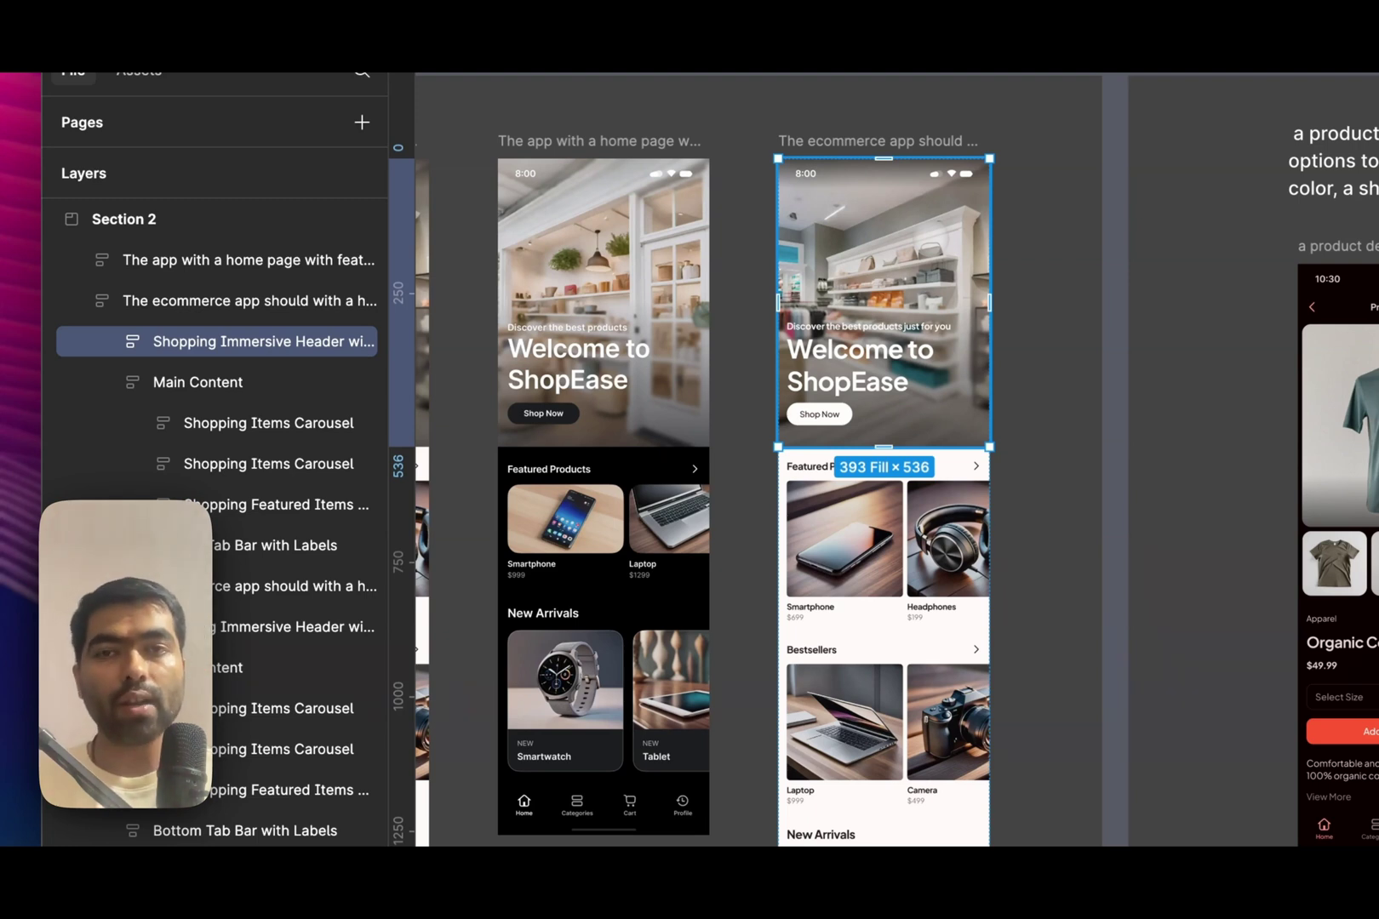
key(ctrl+backslash)
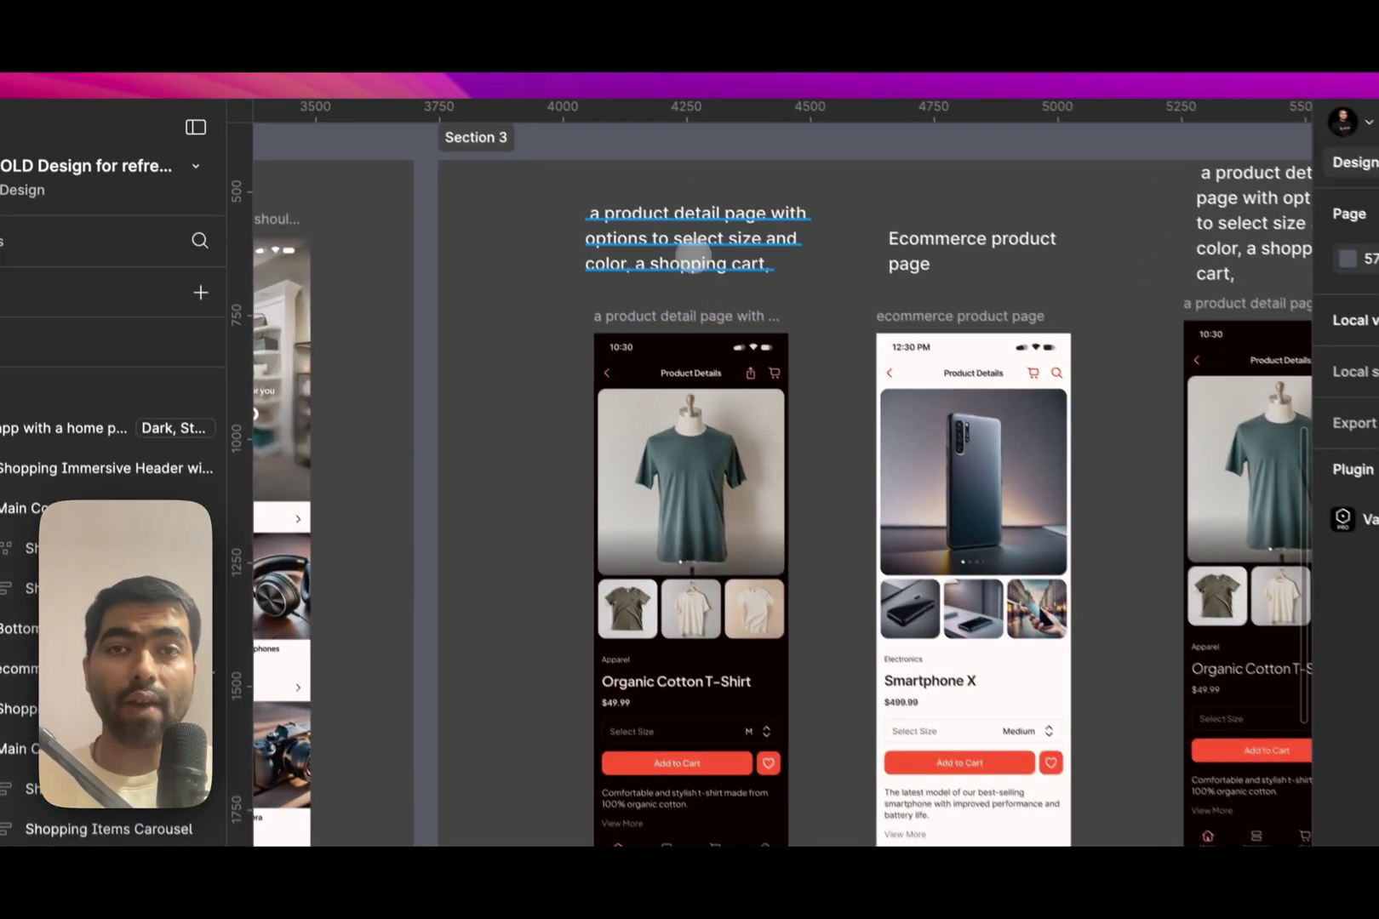
scroll(691, 253, up, 5)
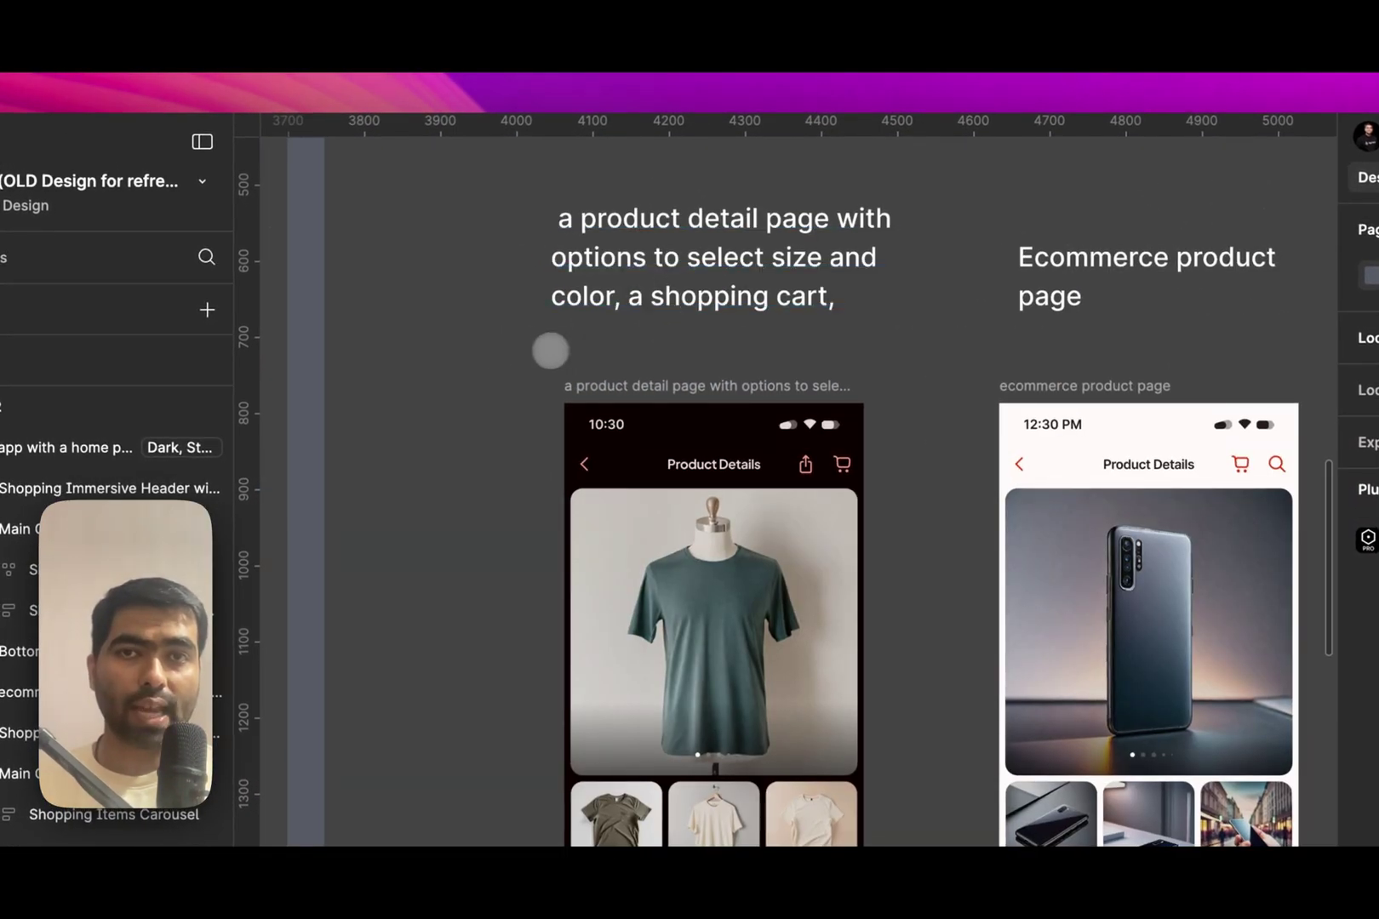
scroll(529, 354, down, 4)
scroll(579, 508, down, 3)
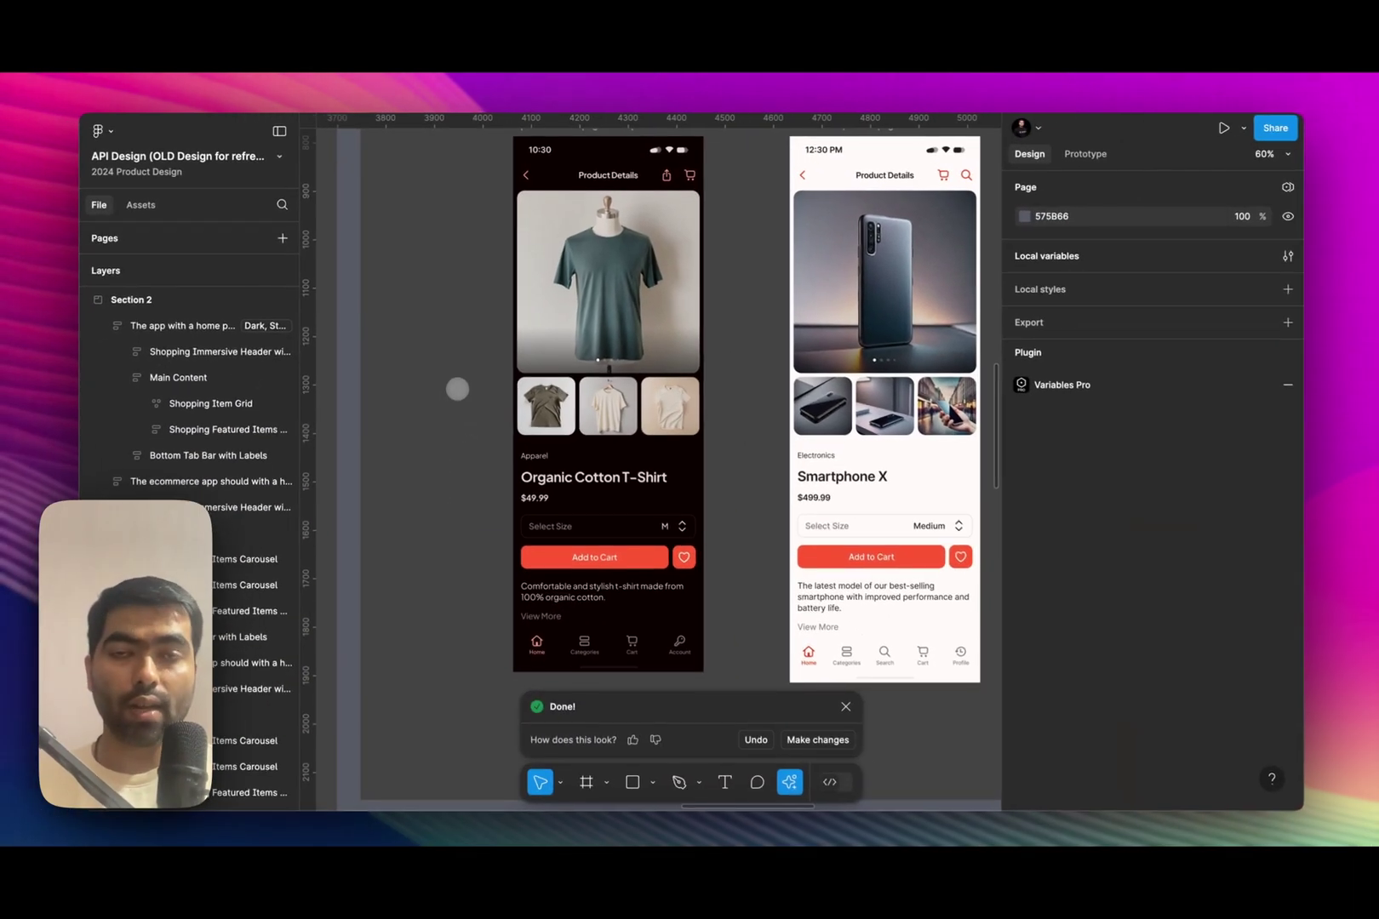
scroll(466, 518, down, 3)
click(525, 202)
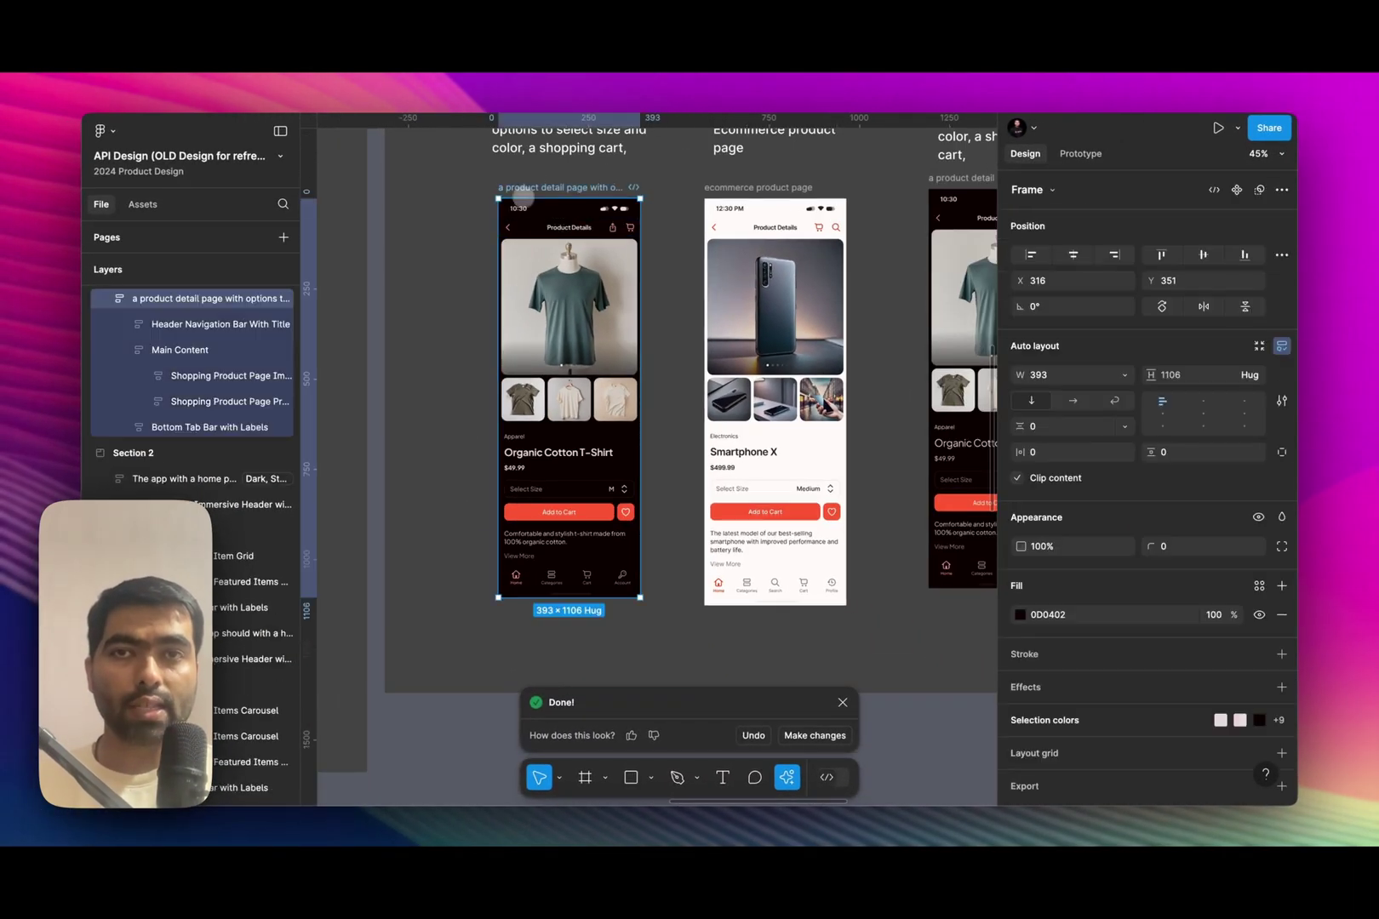
scroll(657, 540, down, 5)
scroll(657, 539, left, 3)
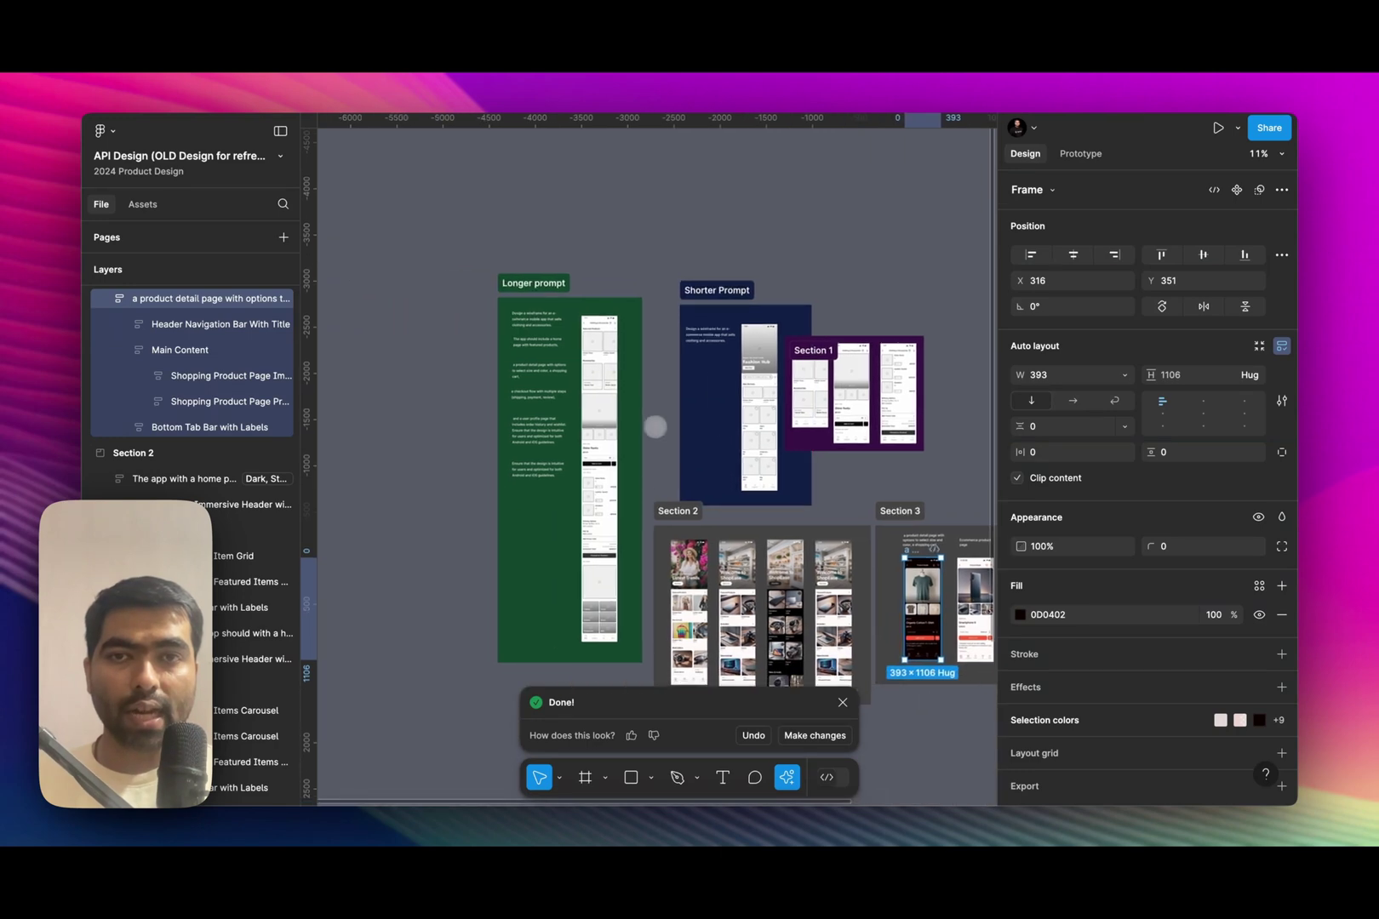
scroll(653, 424, up, 5)
drag(591, 234, 742, 230)
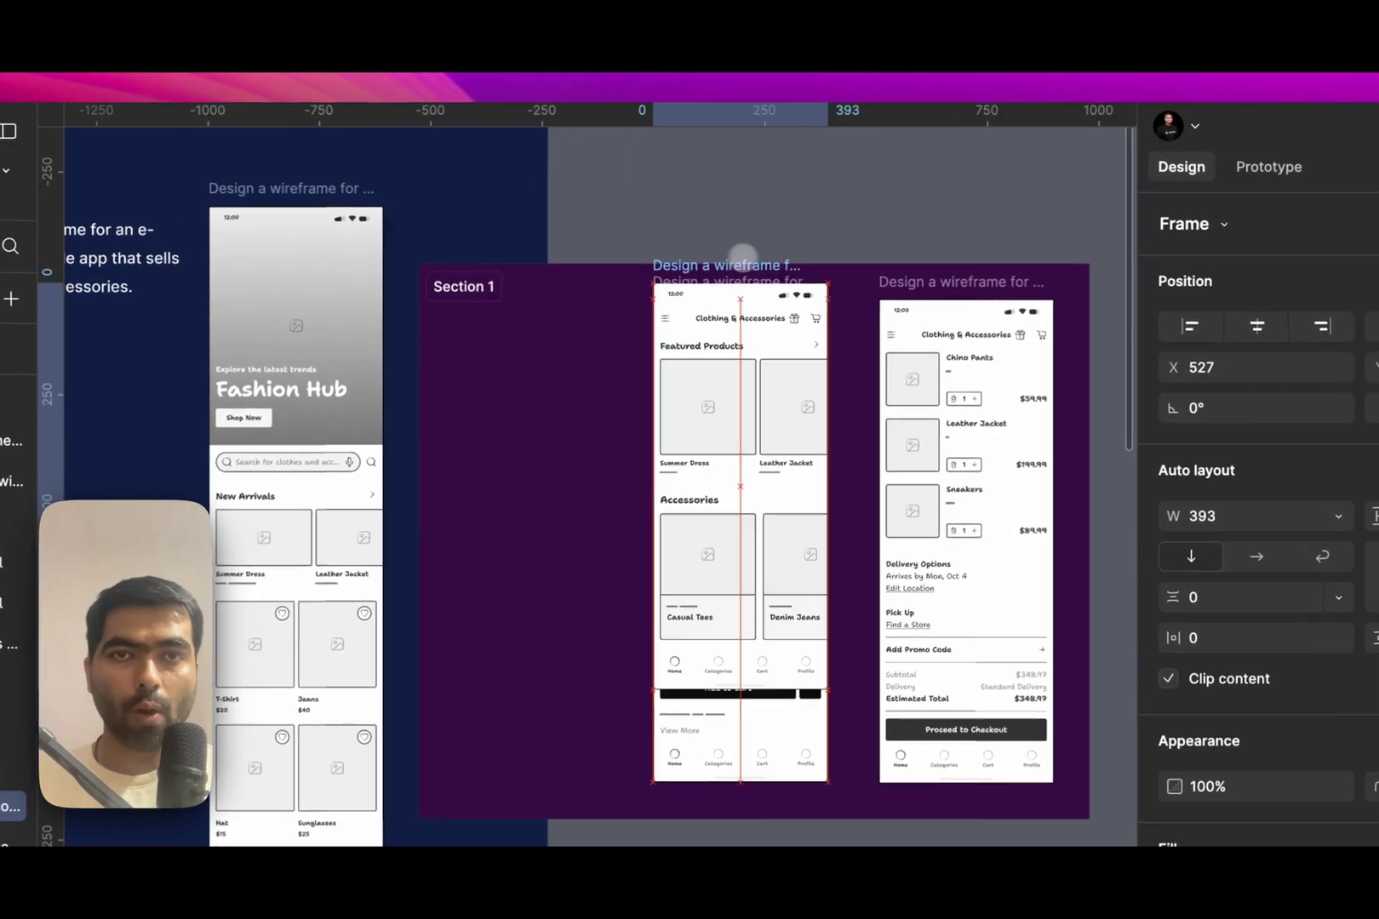
key(Escape)
scroll(632, 248, up, 5)
scroll(572, 224, up, 2)
click(585, 448)
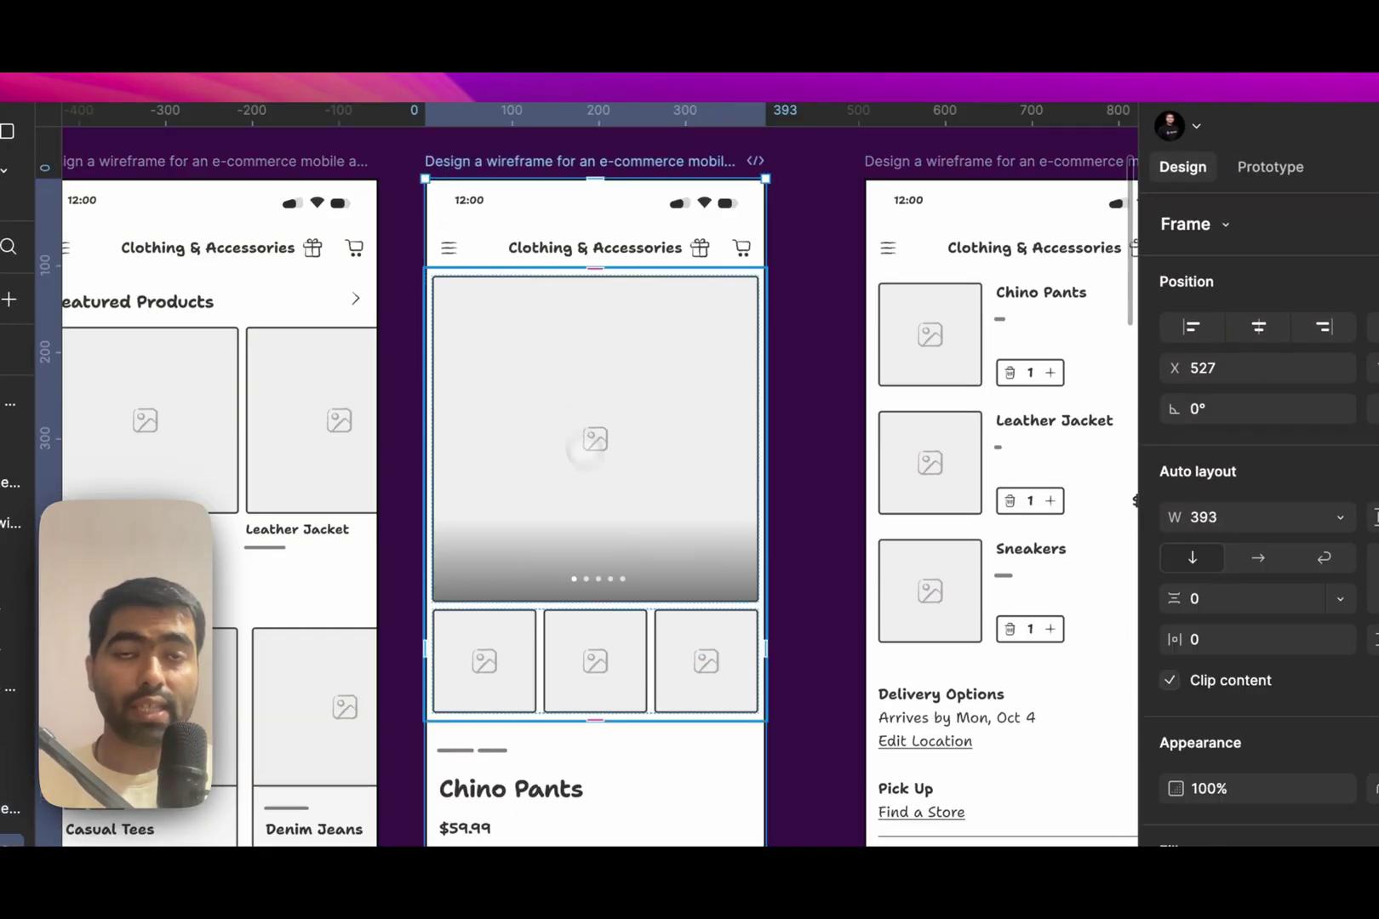
scroll(609, 527, down, 3)
scroll(607, 526, down, 1)
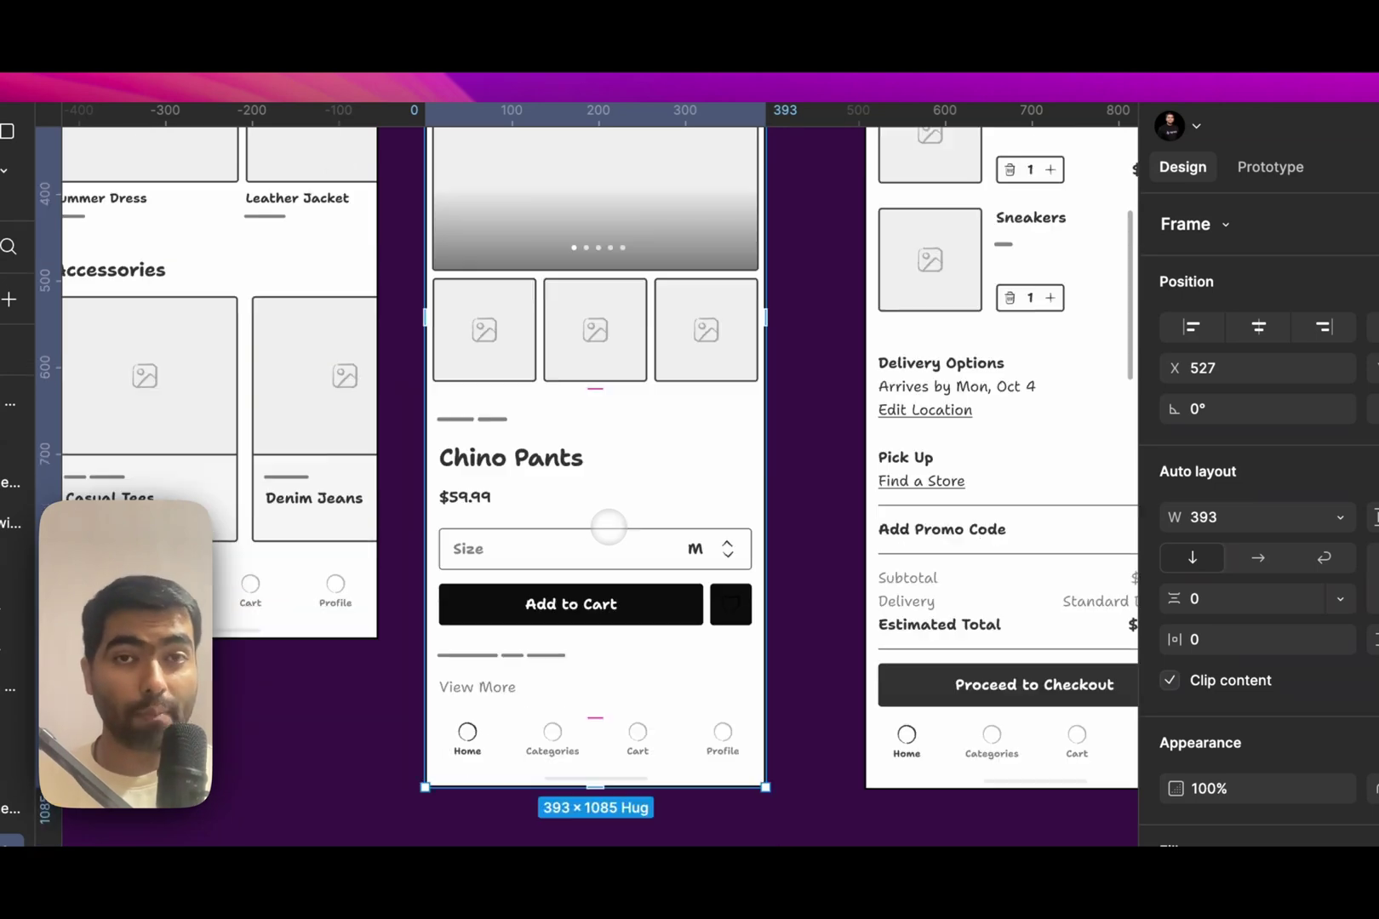
scroll(606, 526, down, 5)
scroll(743, 750, down, 3)
scroll(840, 665, down, 3)
scroll(841, 666, right, 3)
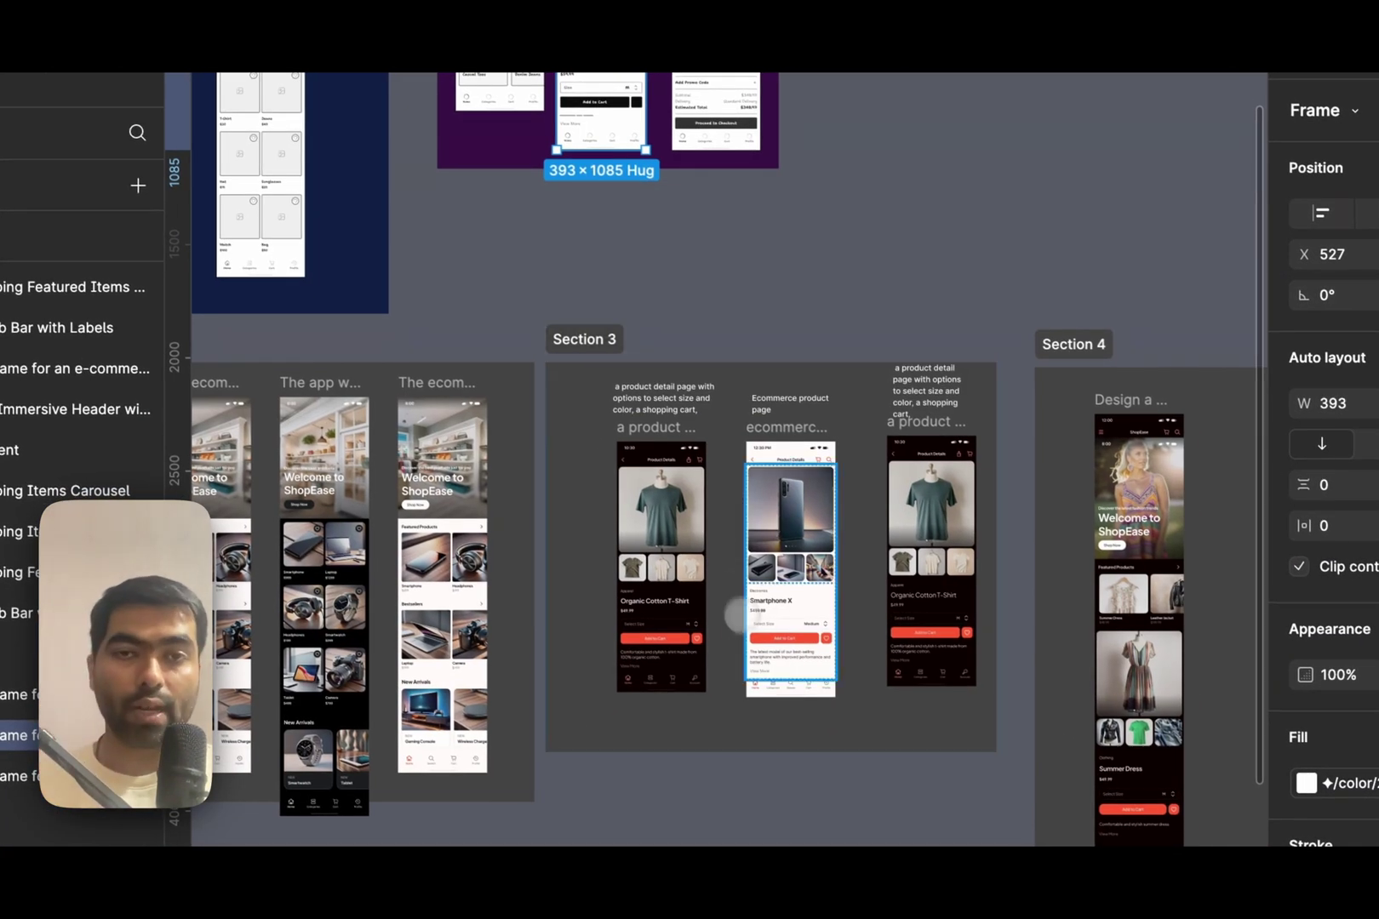
scroll(738, 548, up, 5)
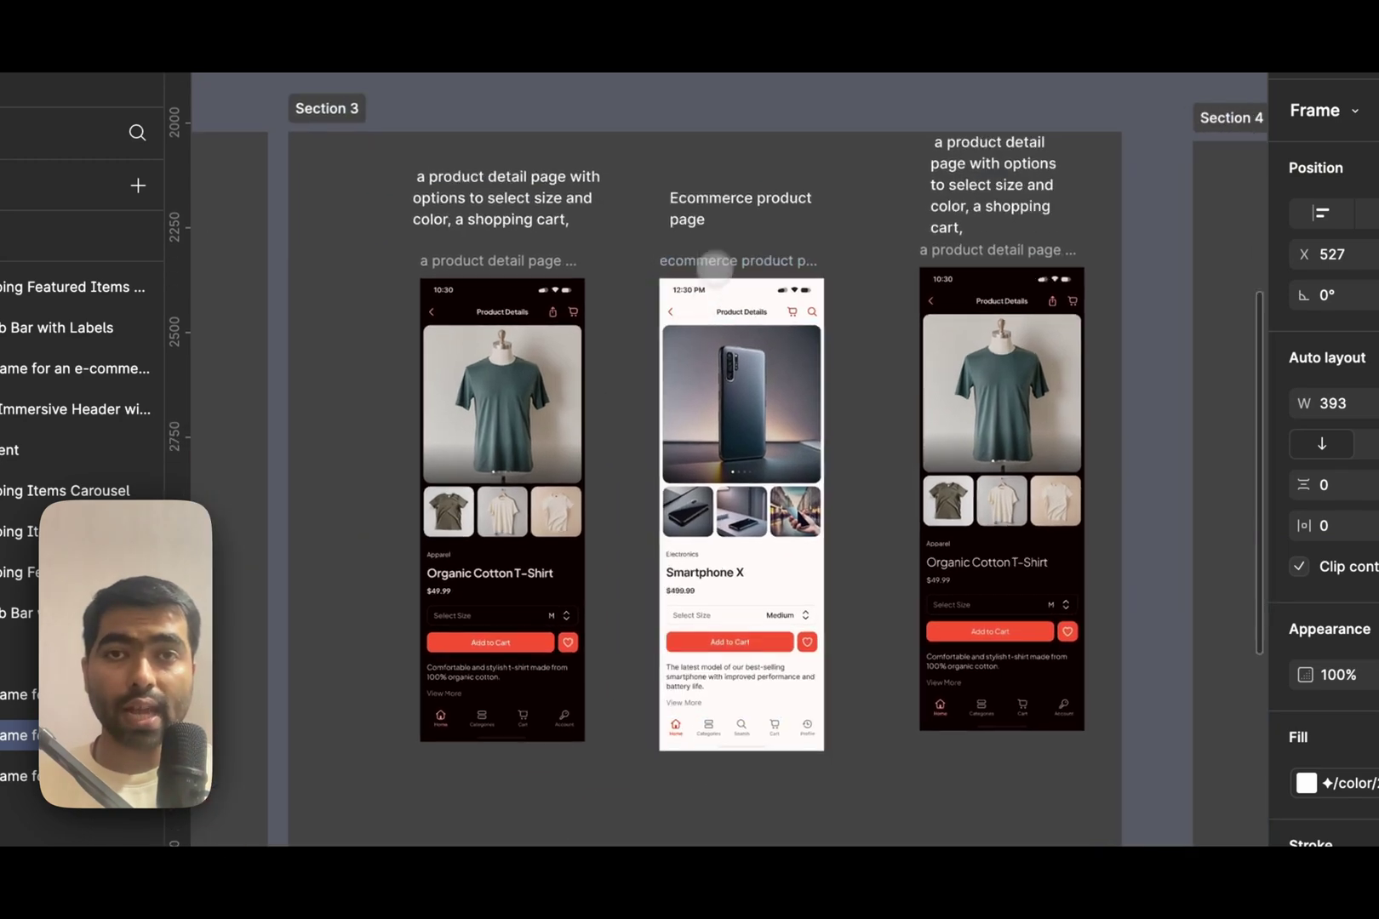
scroll(726, 258, up, 3)
click(711, 281)
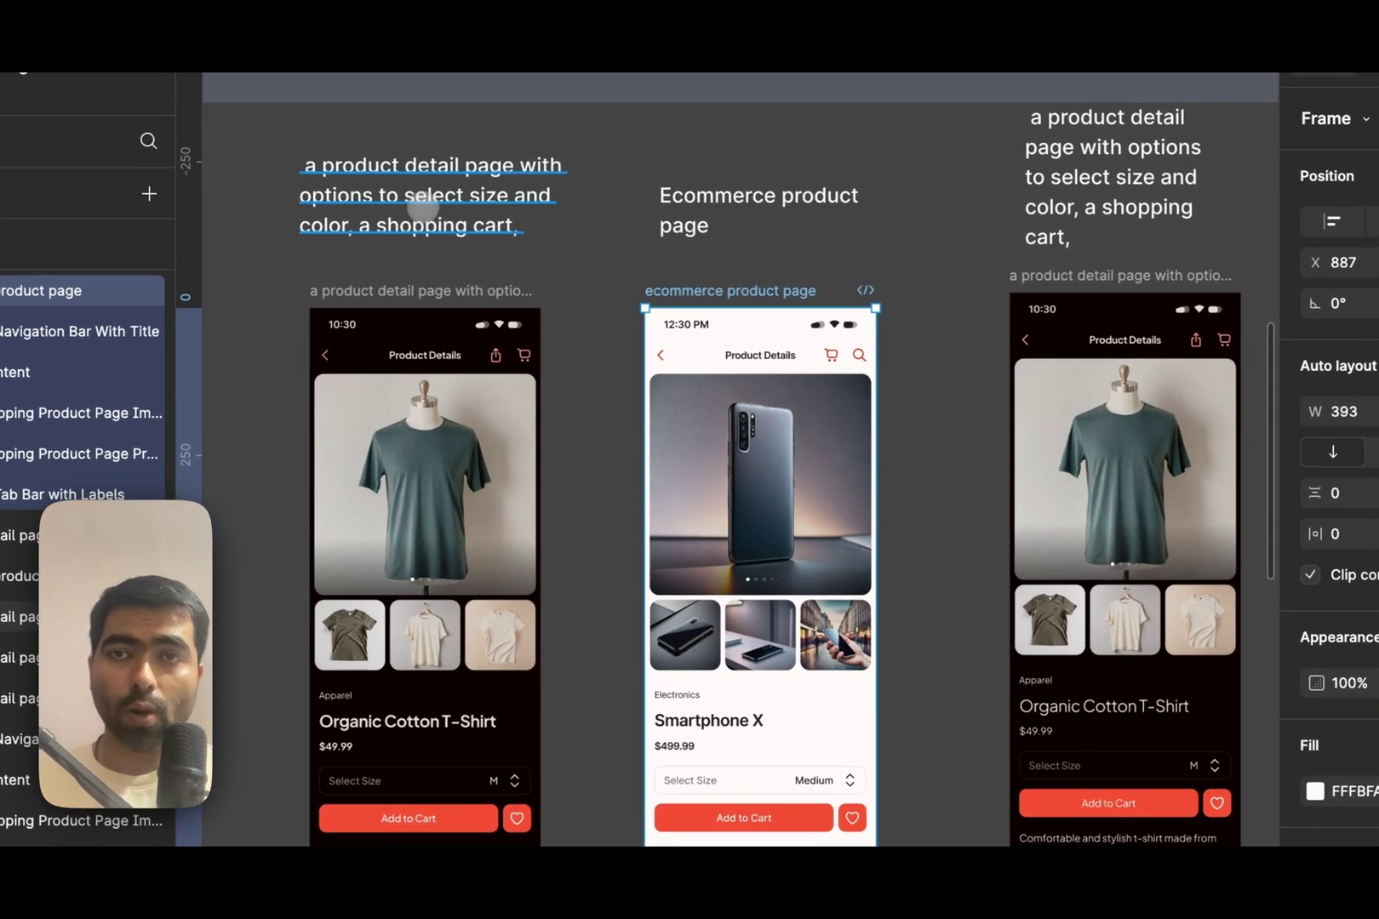
click(506, 223)
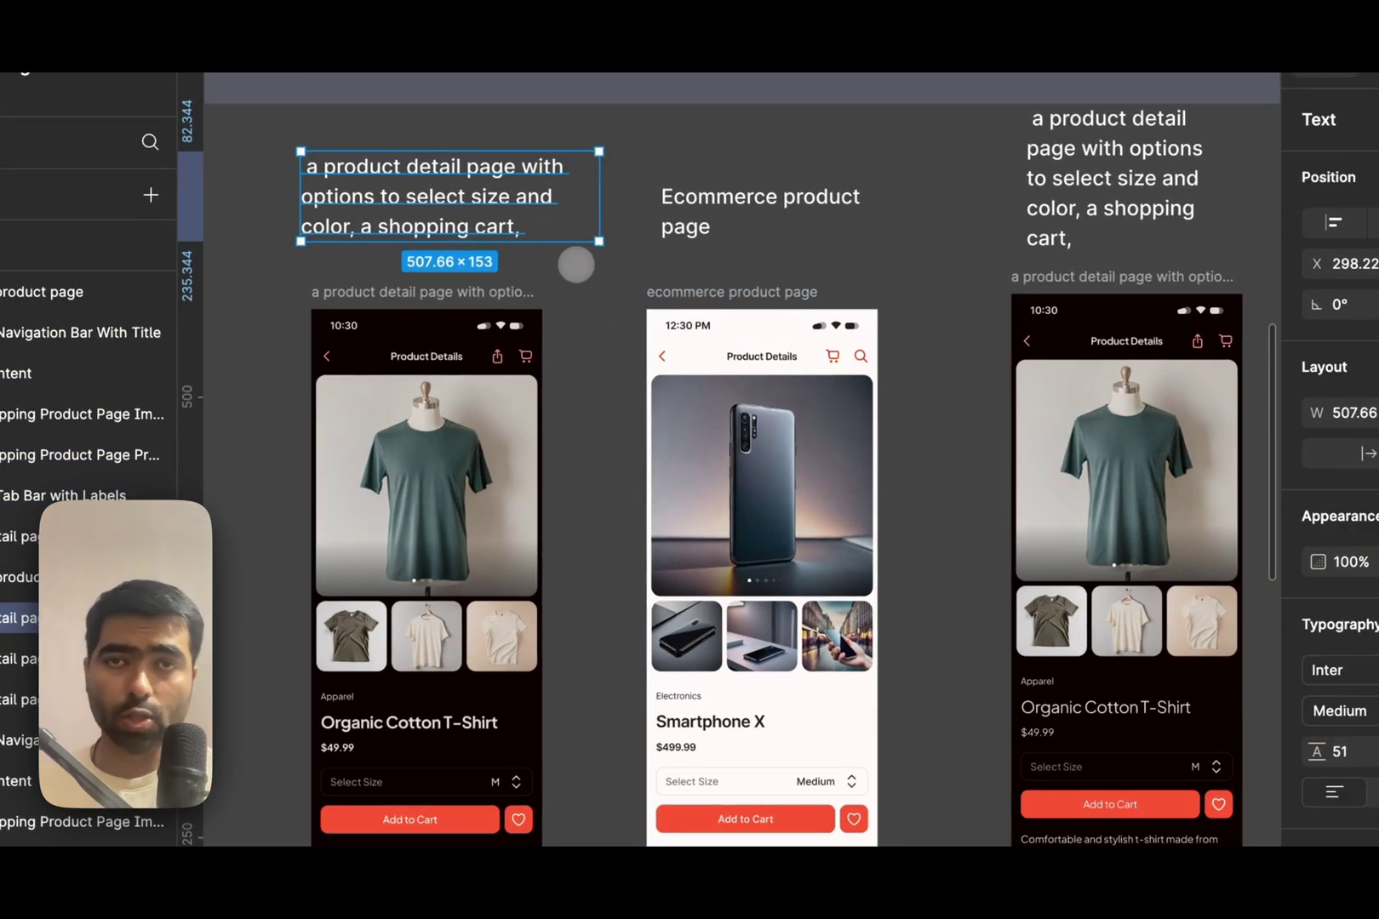
click(719, 213)
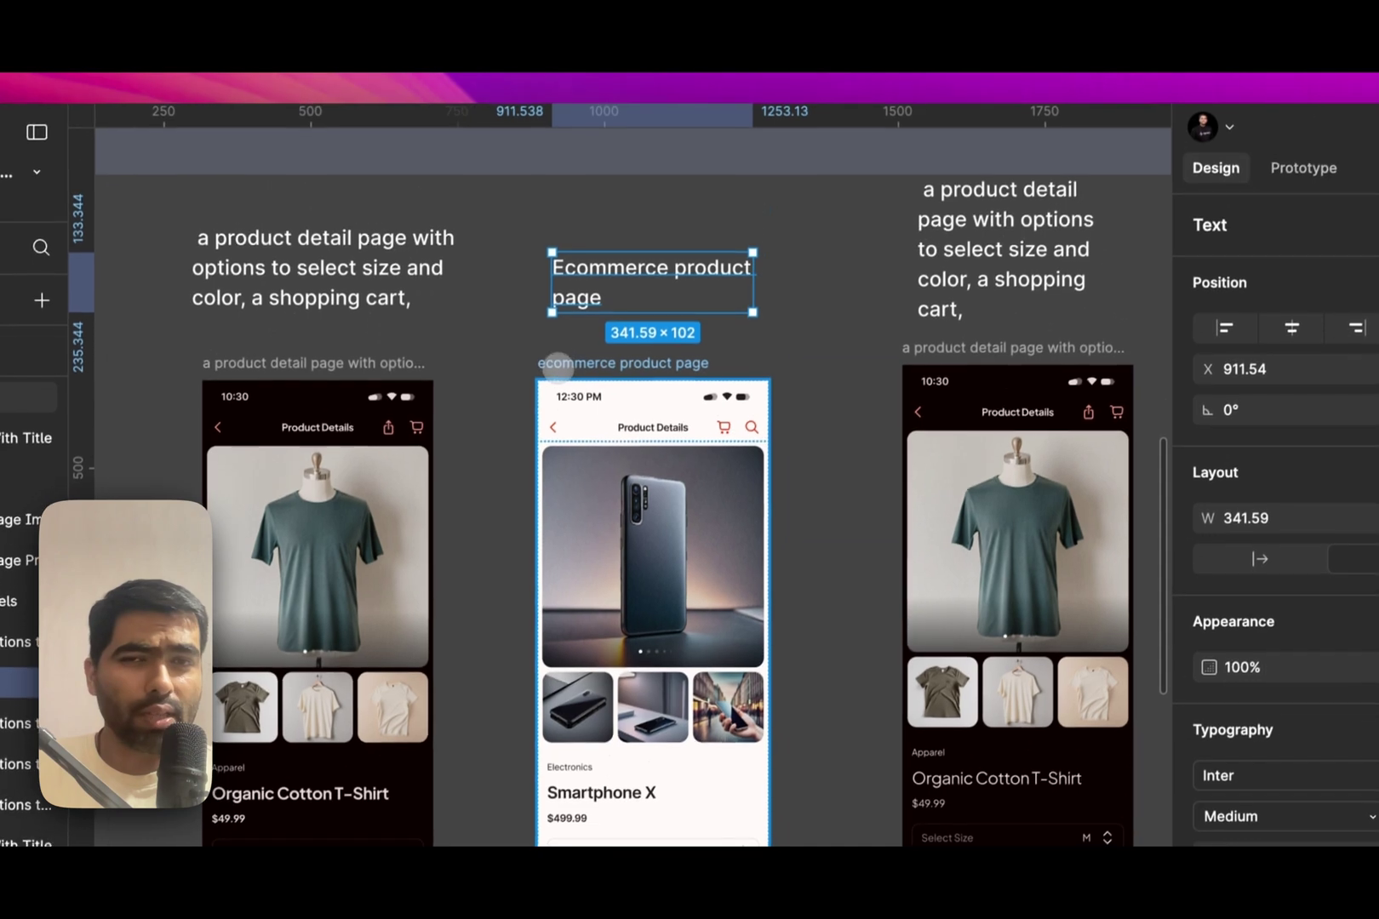
click(577, 217)
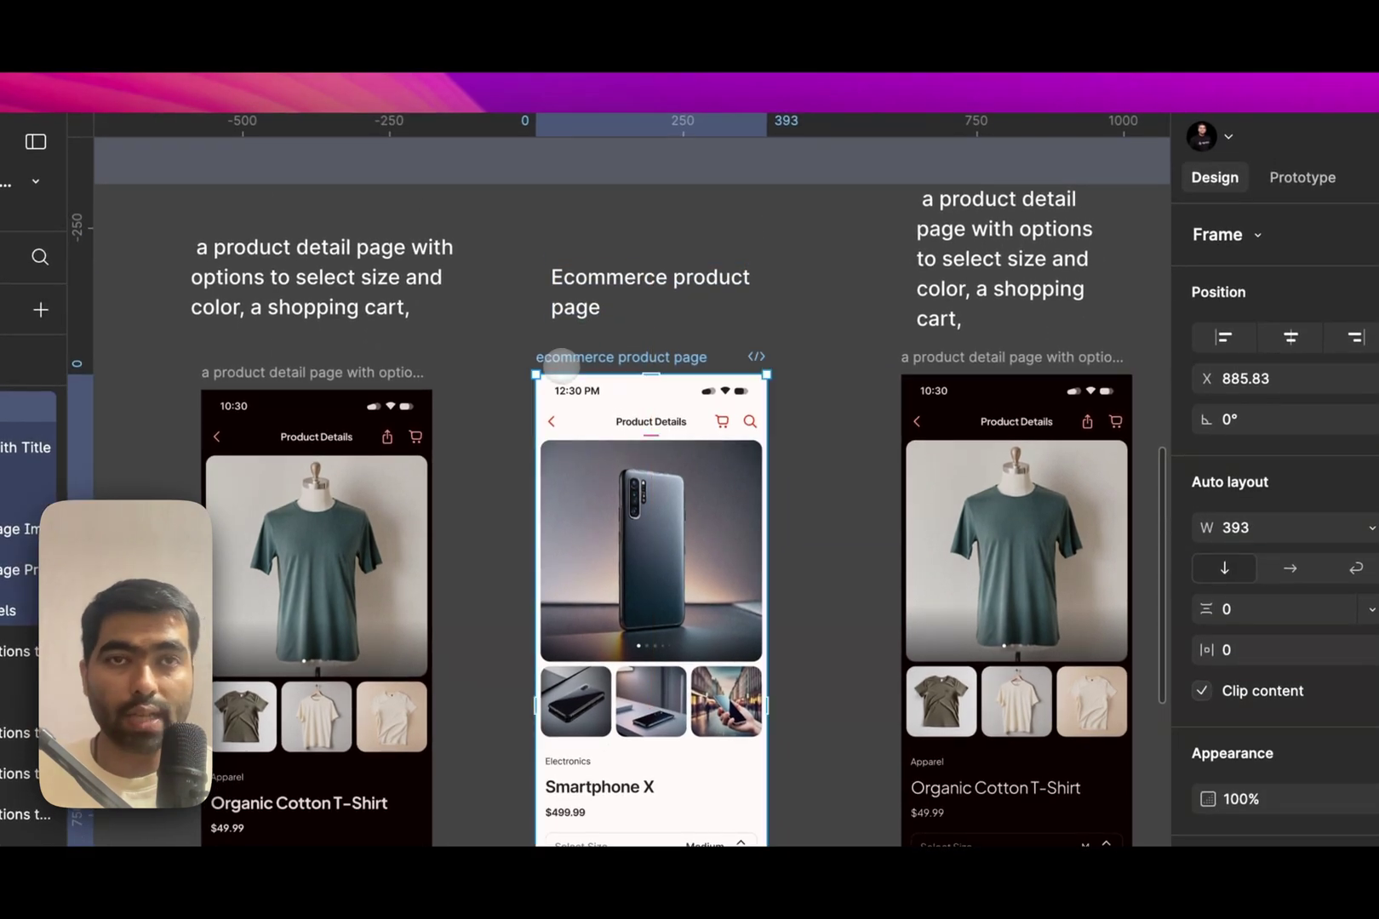
scroll(749, 388, right, 5)
click(815, 376)
drag(815, 375, 794, 385)
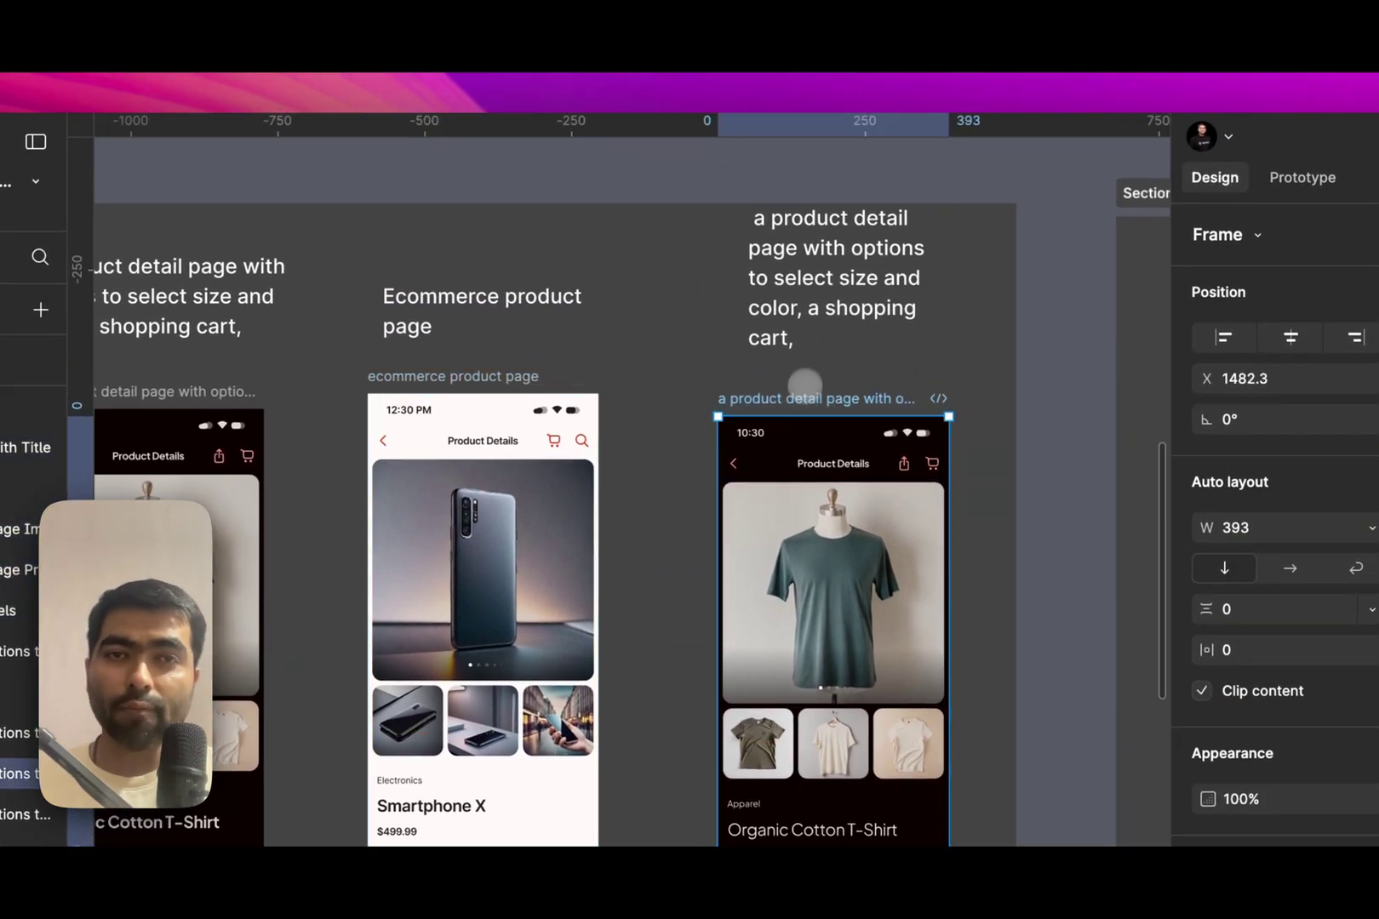
click(795, 310)
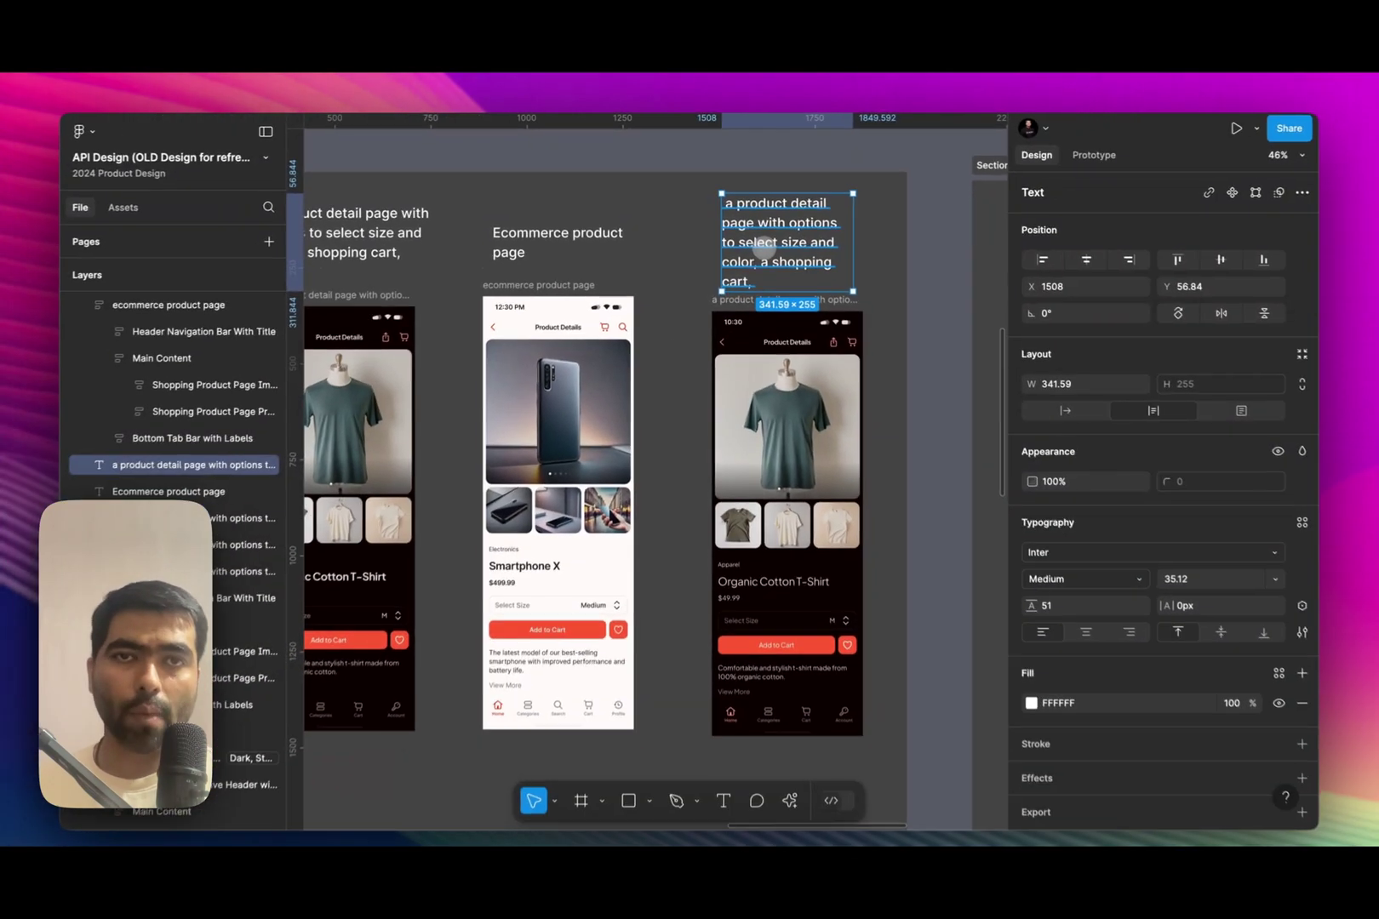
scroll(668, 320, down, 1)
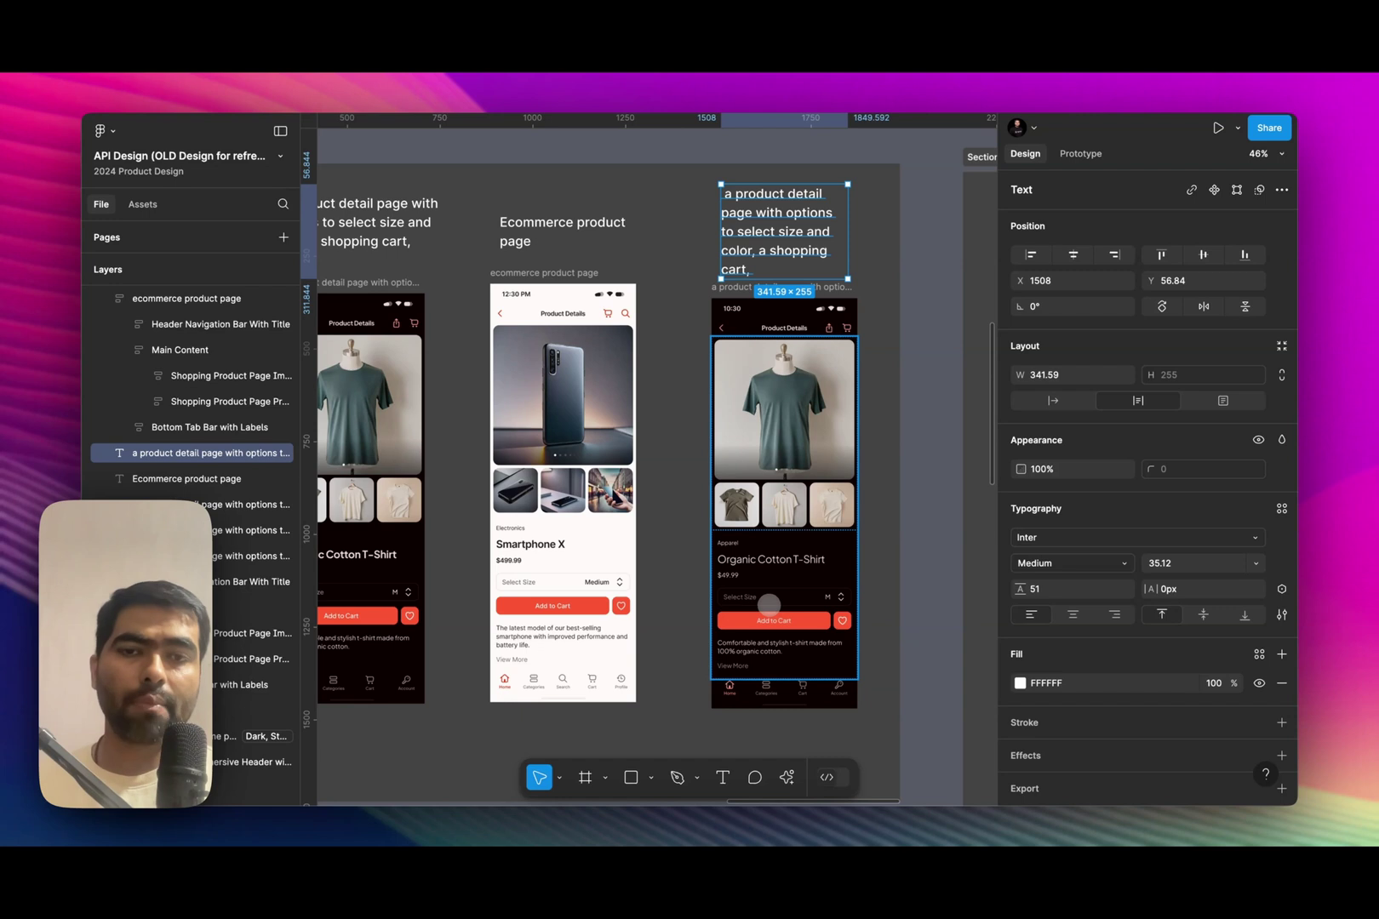
scroll(692, 592, down, 2)
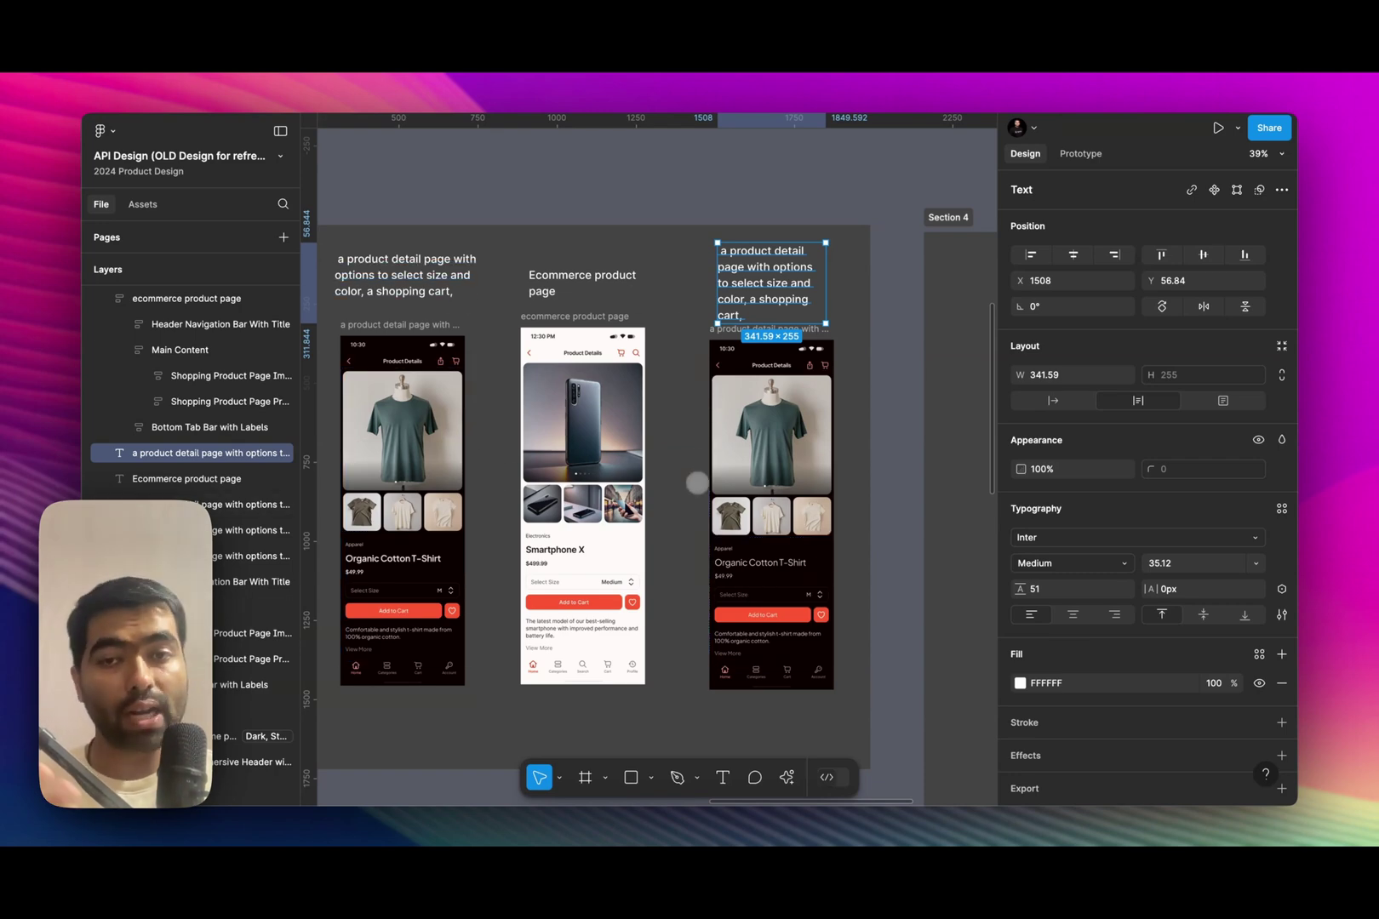
click(732, 536)
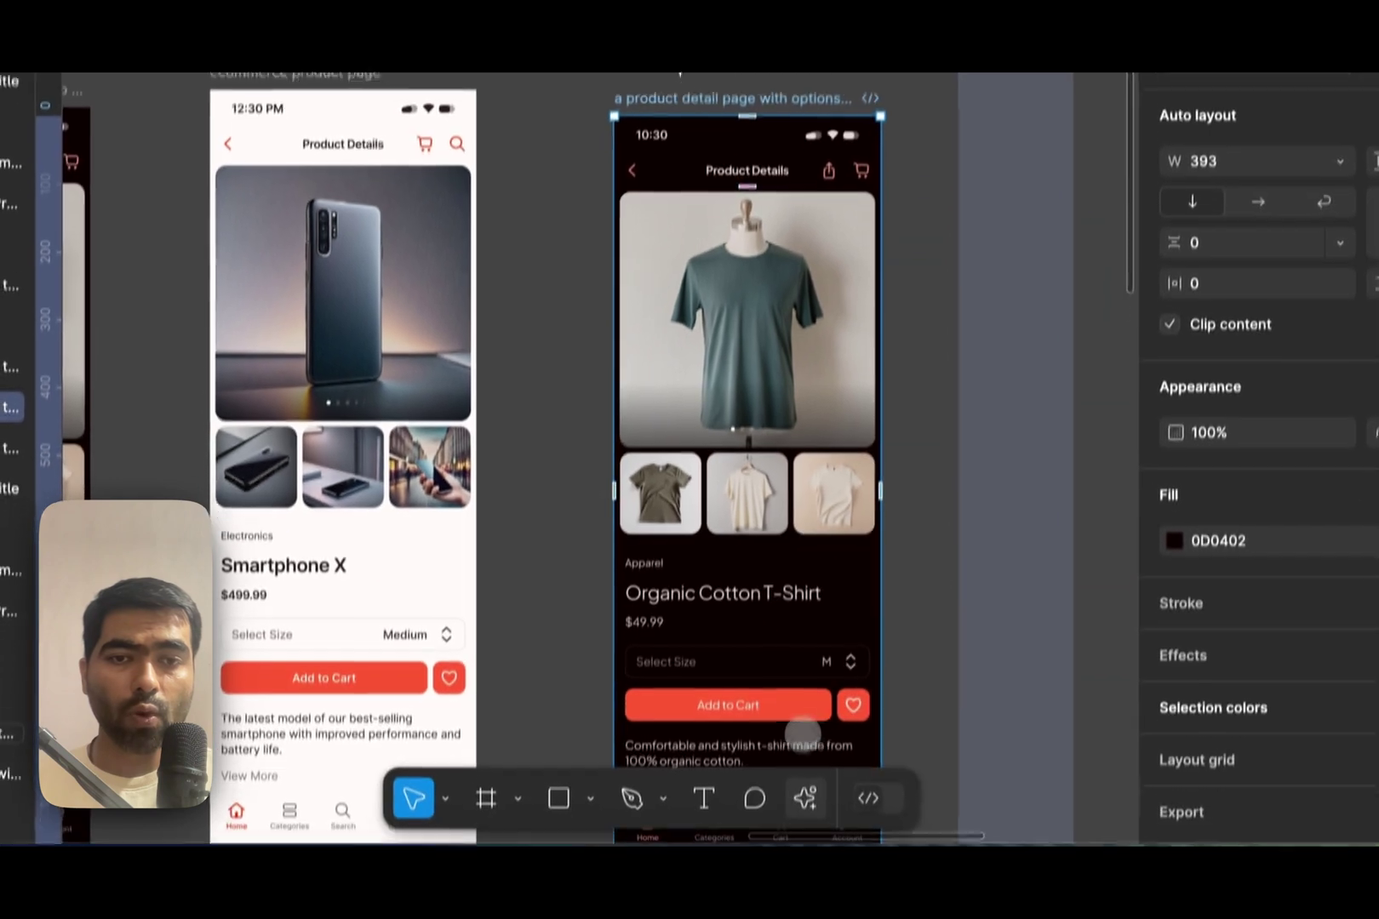
Step: Open the AI Style adjustments for the T-shirt page and raise the corner Radius
click(804, 798)
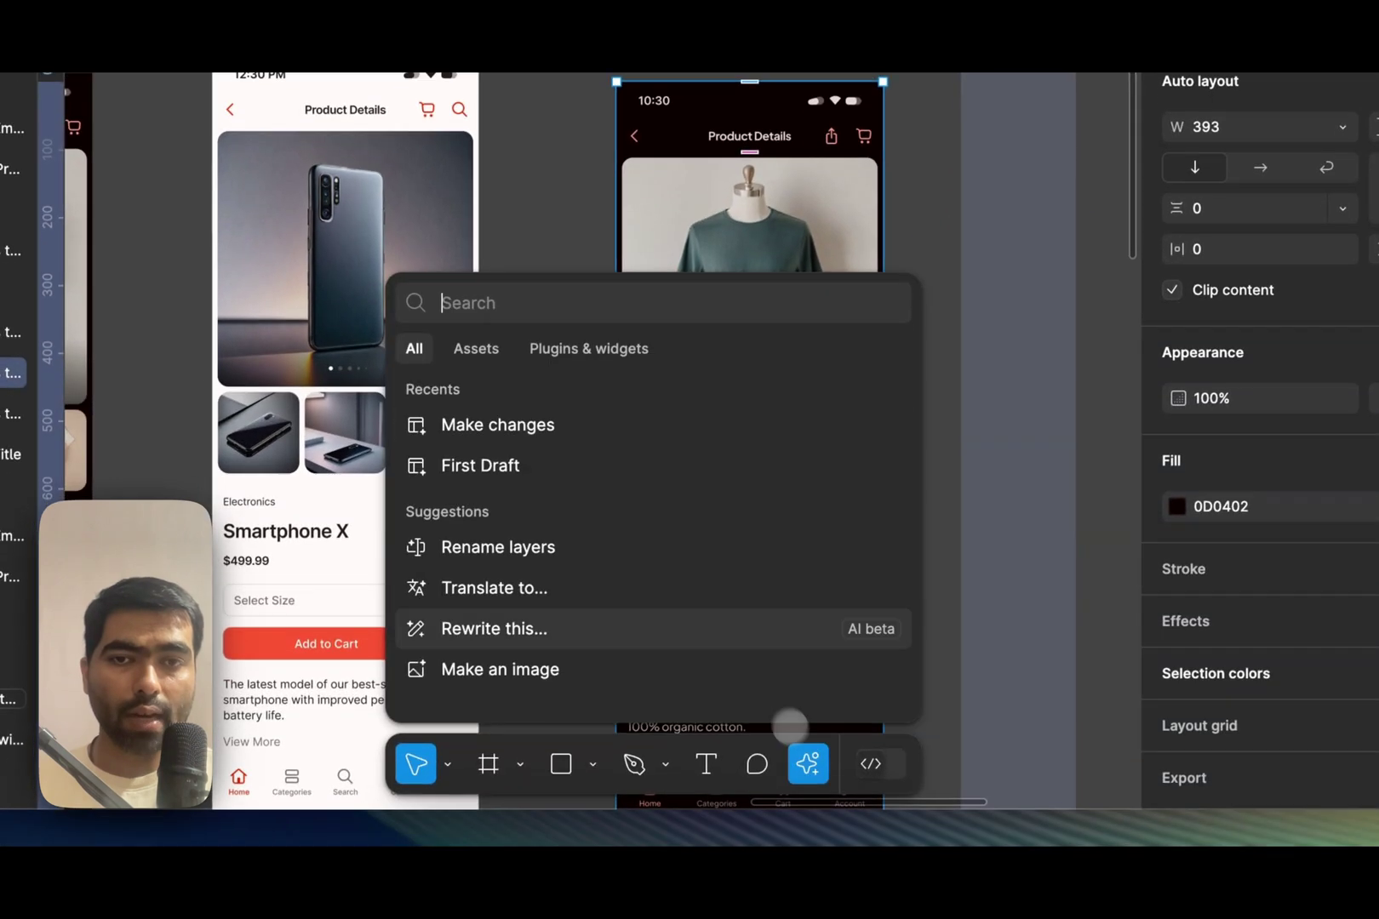
click(519, 460)
click(504, 737)
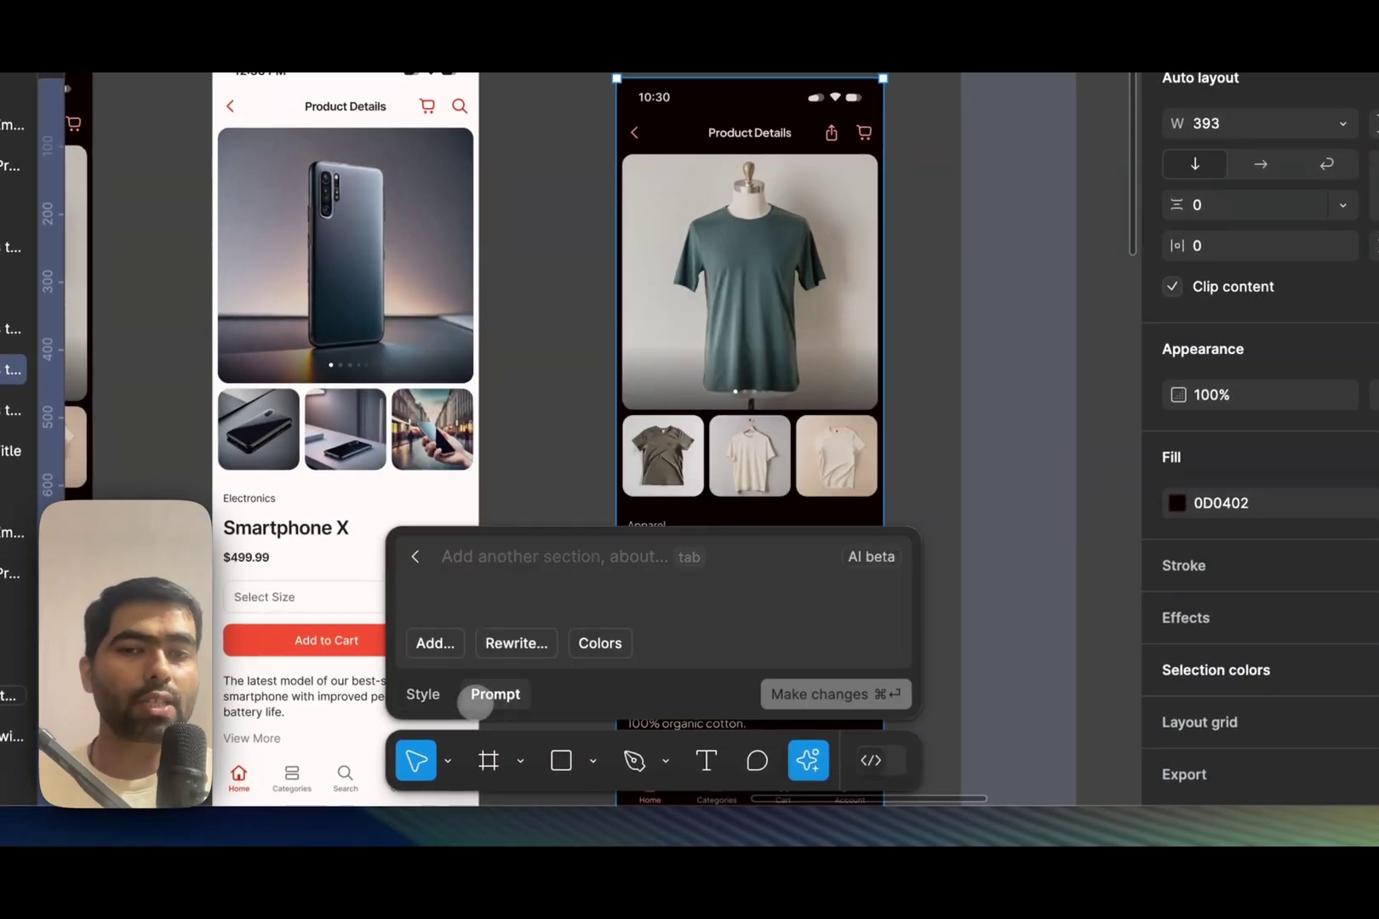
click(430, 695)
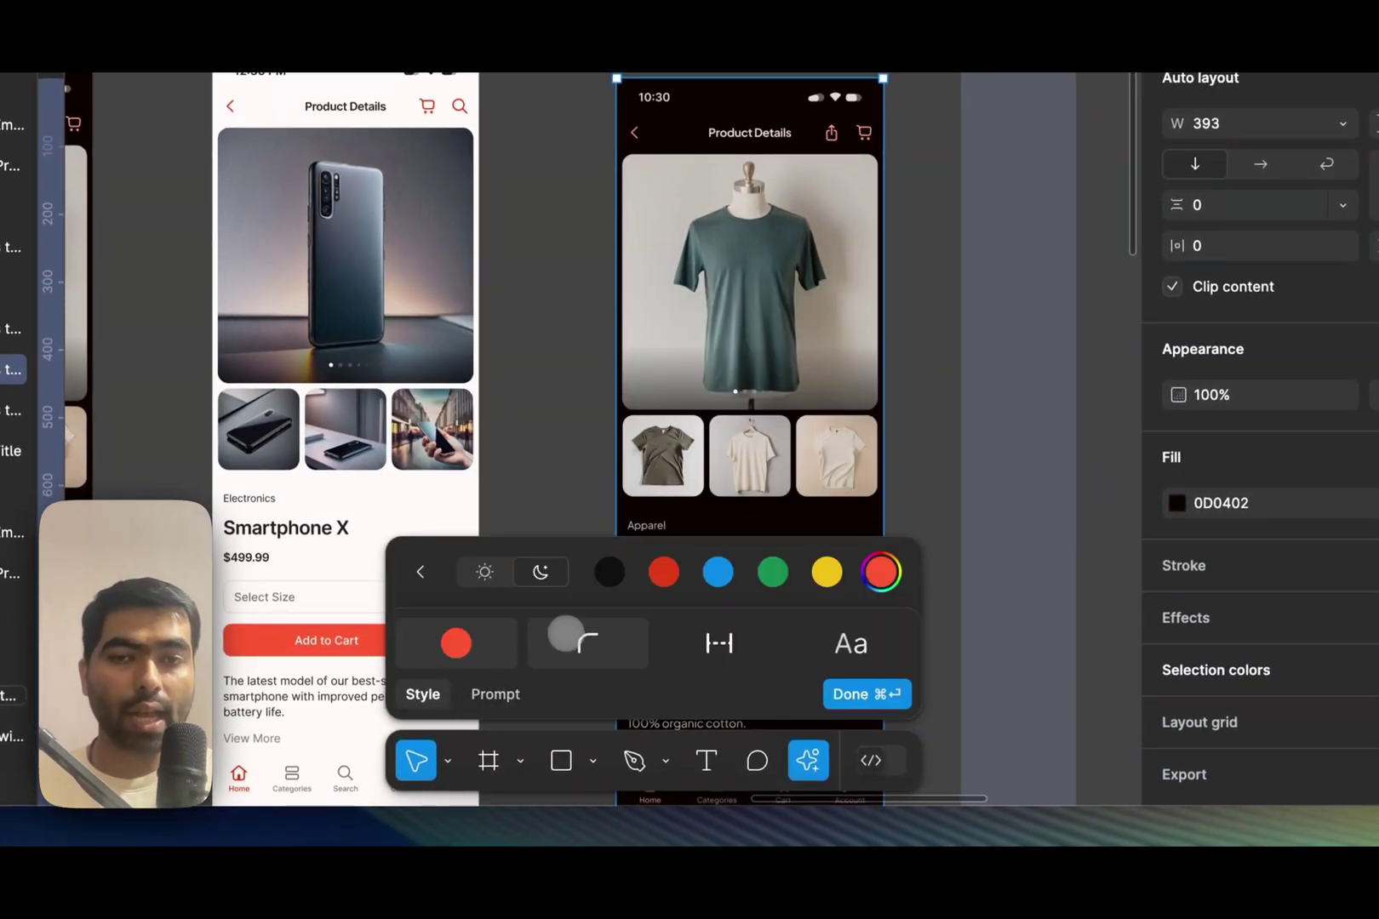
click(571, 638)
drag(712, 572, 836, 572)
scroll(886, 456, down, 3)
scroll(886, 457, down, 3)
Step: Give the T-shirt page a blue accent colour and maximum spacing, then finish the changes
click(721, 642)
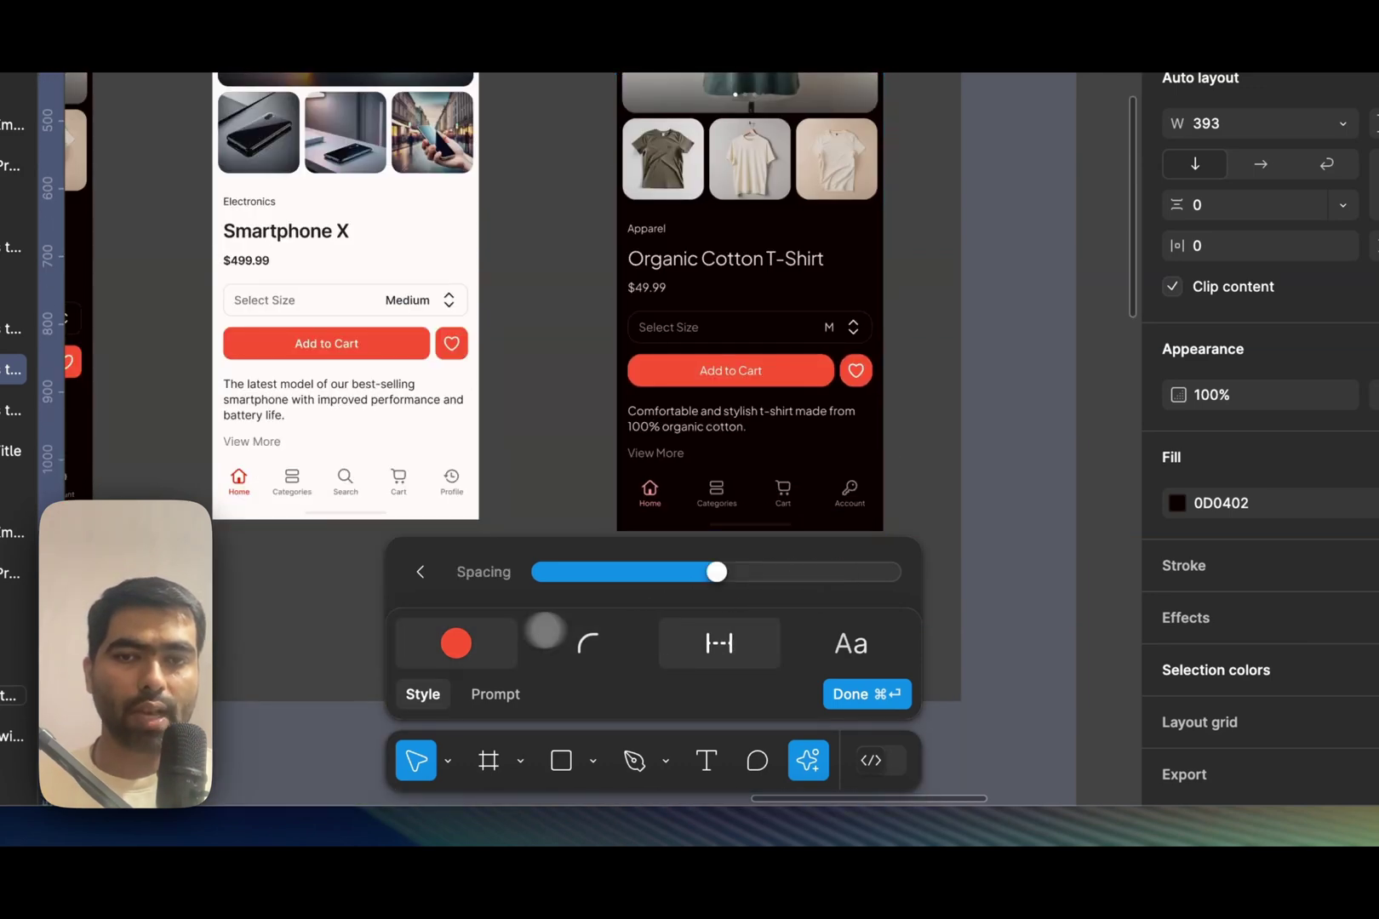
click(456, 642)
click(718, 571)
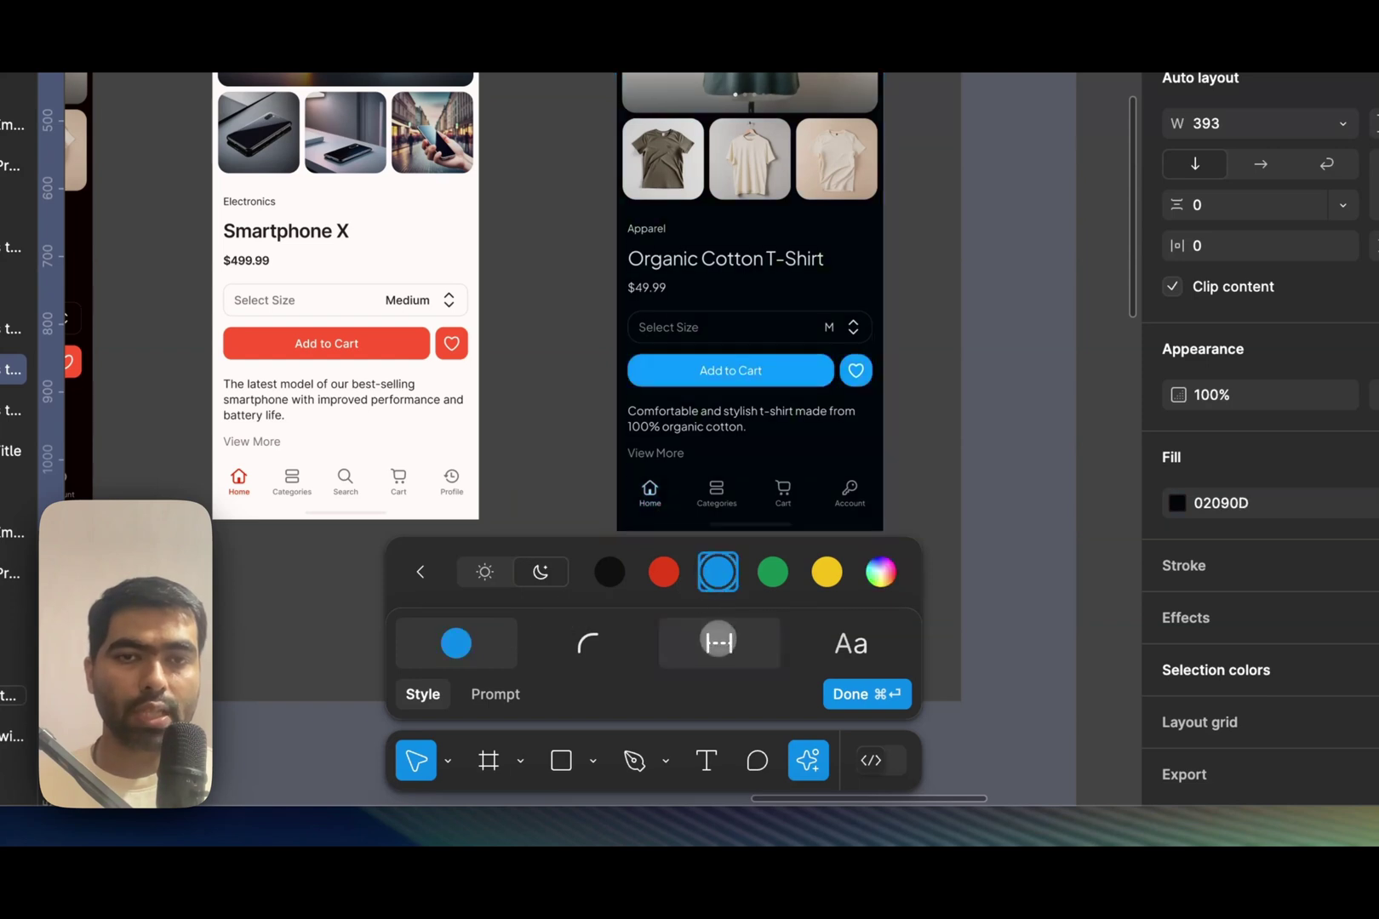
click(749, 643)
drag(719, 572, 787, 572)
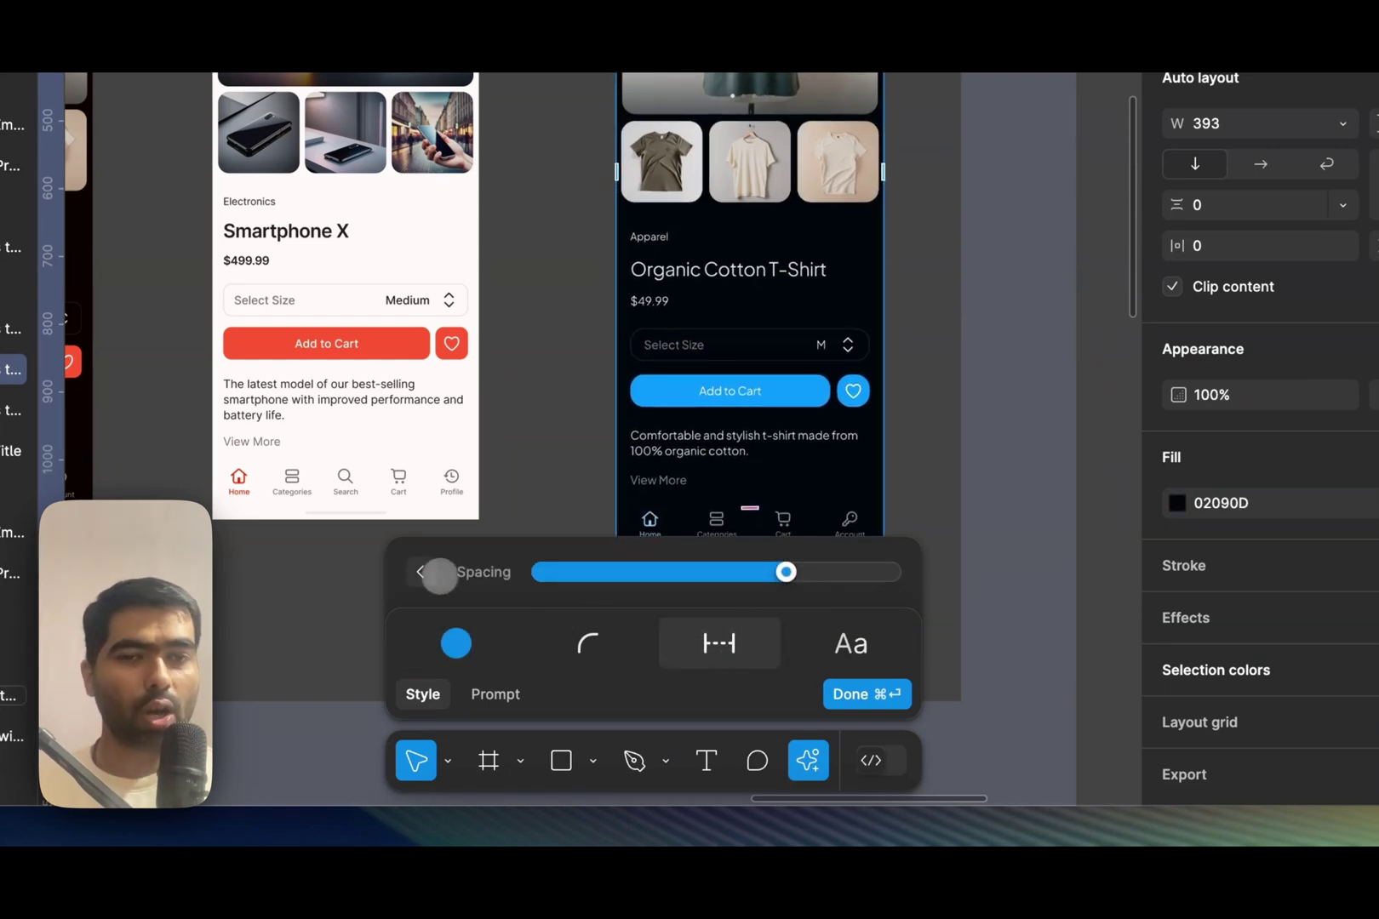
click(419, 572)
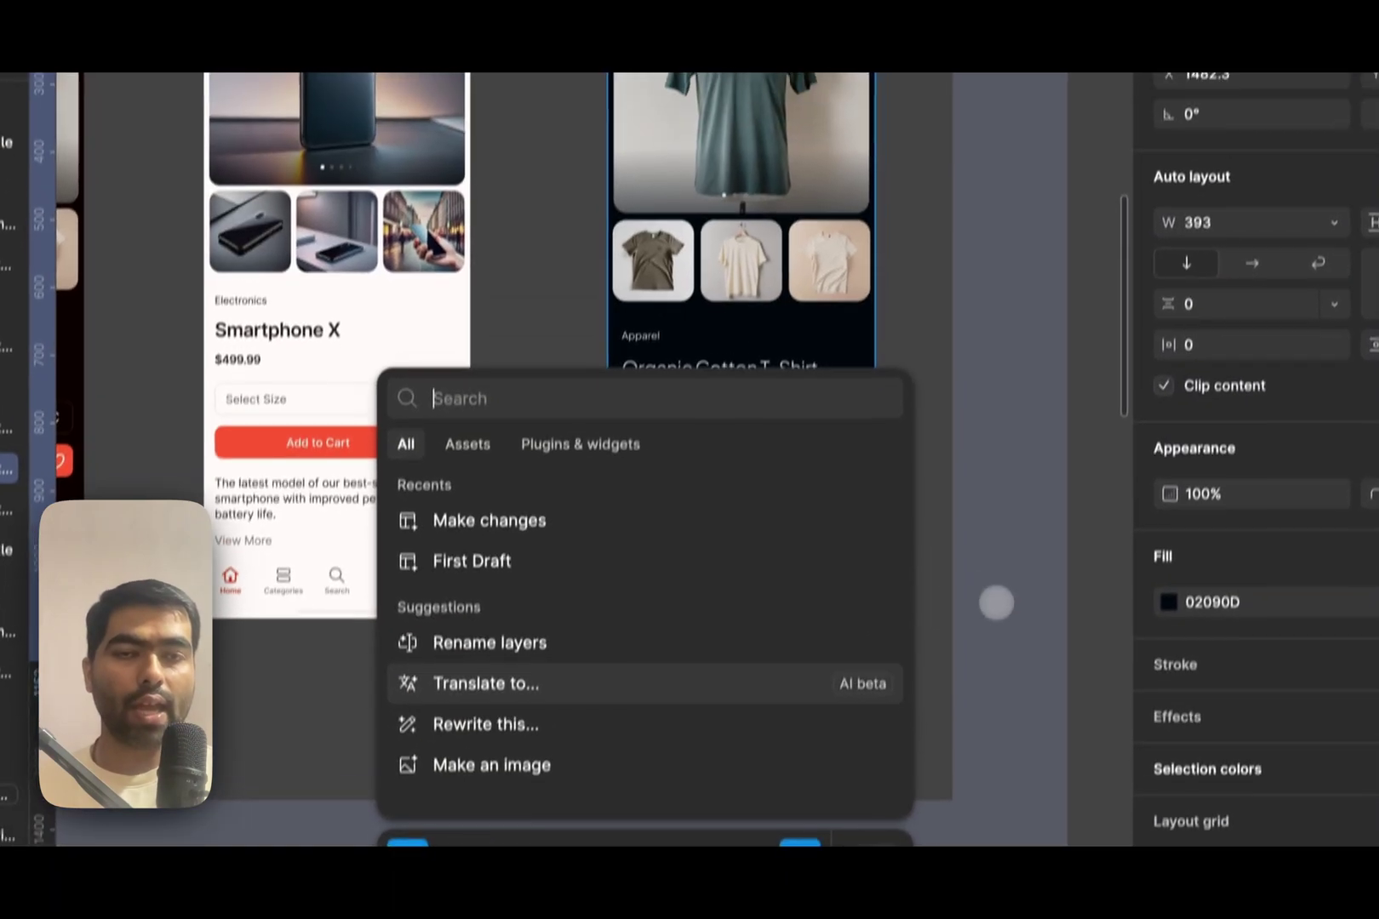
click(992, 596)
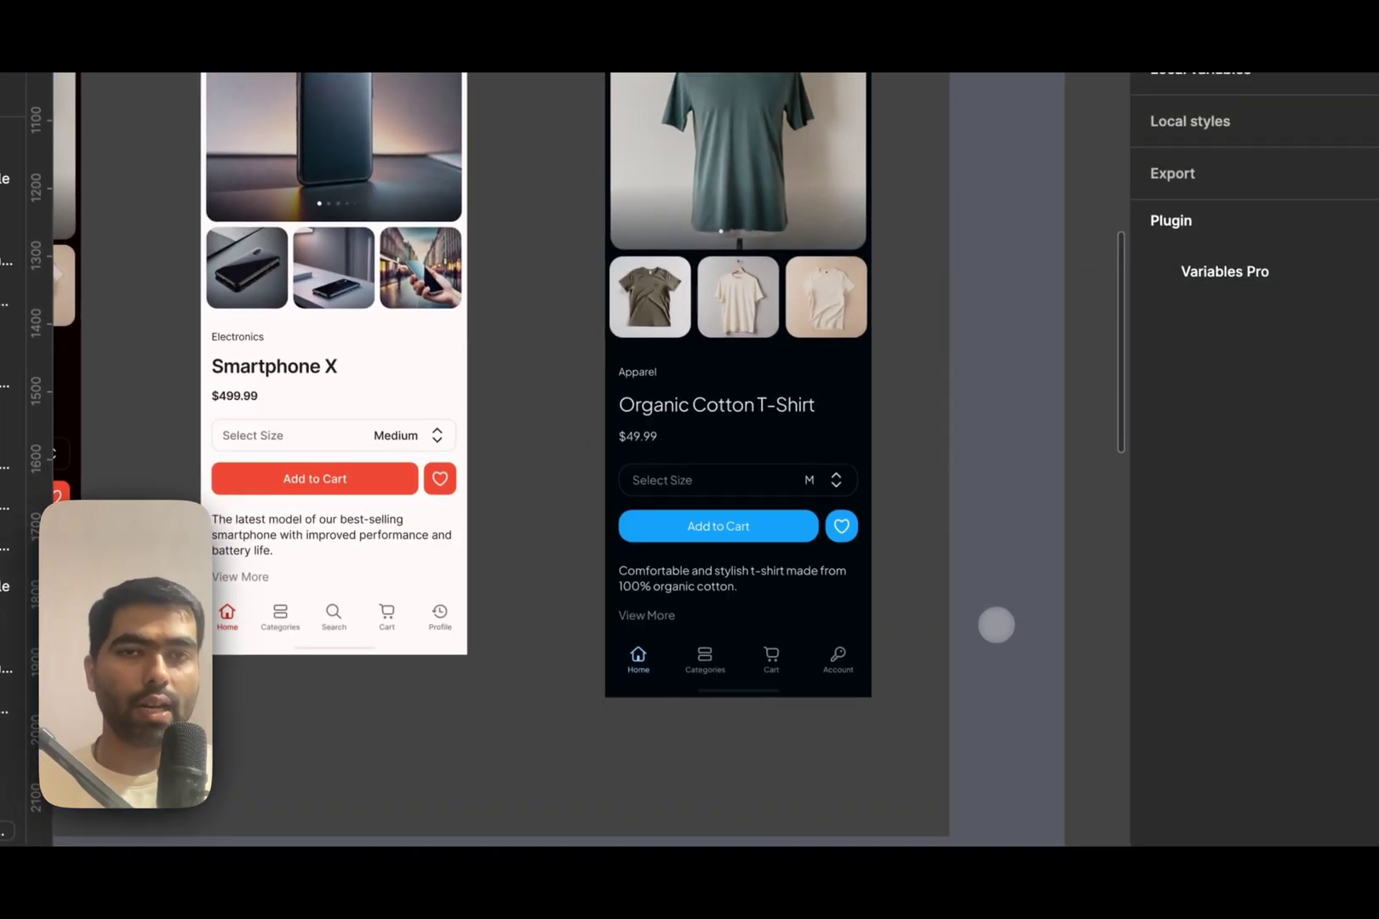
scroll(992, 613, left, 3)
drag(992, 623, 432, 629)
scroll(431, 630, down, 3)
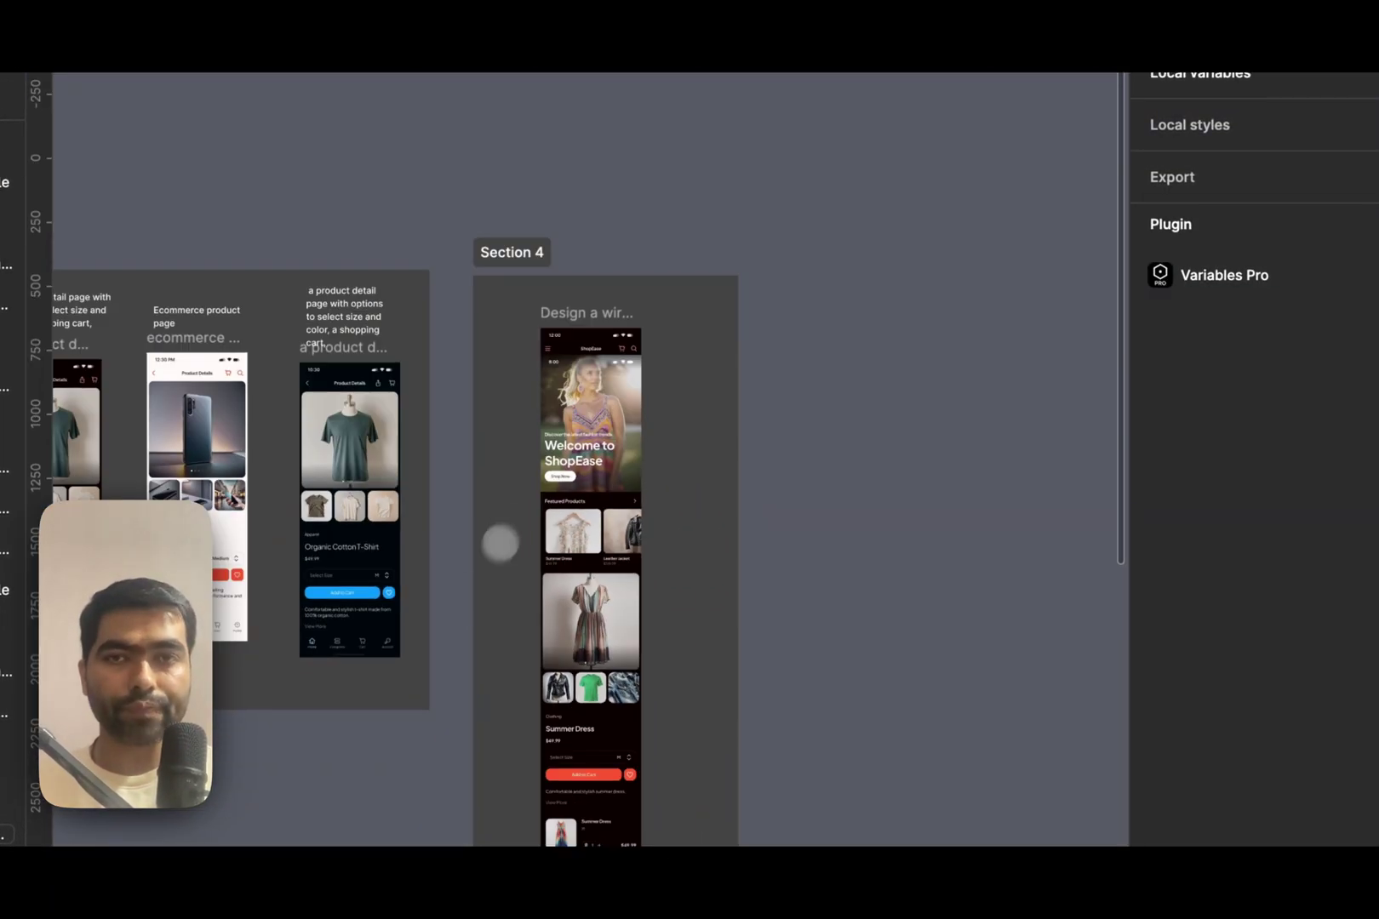
scroll(572, 361, up, 5)
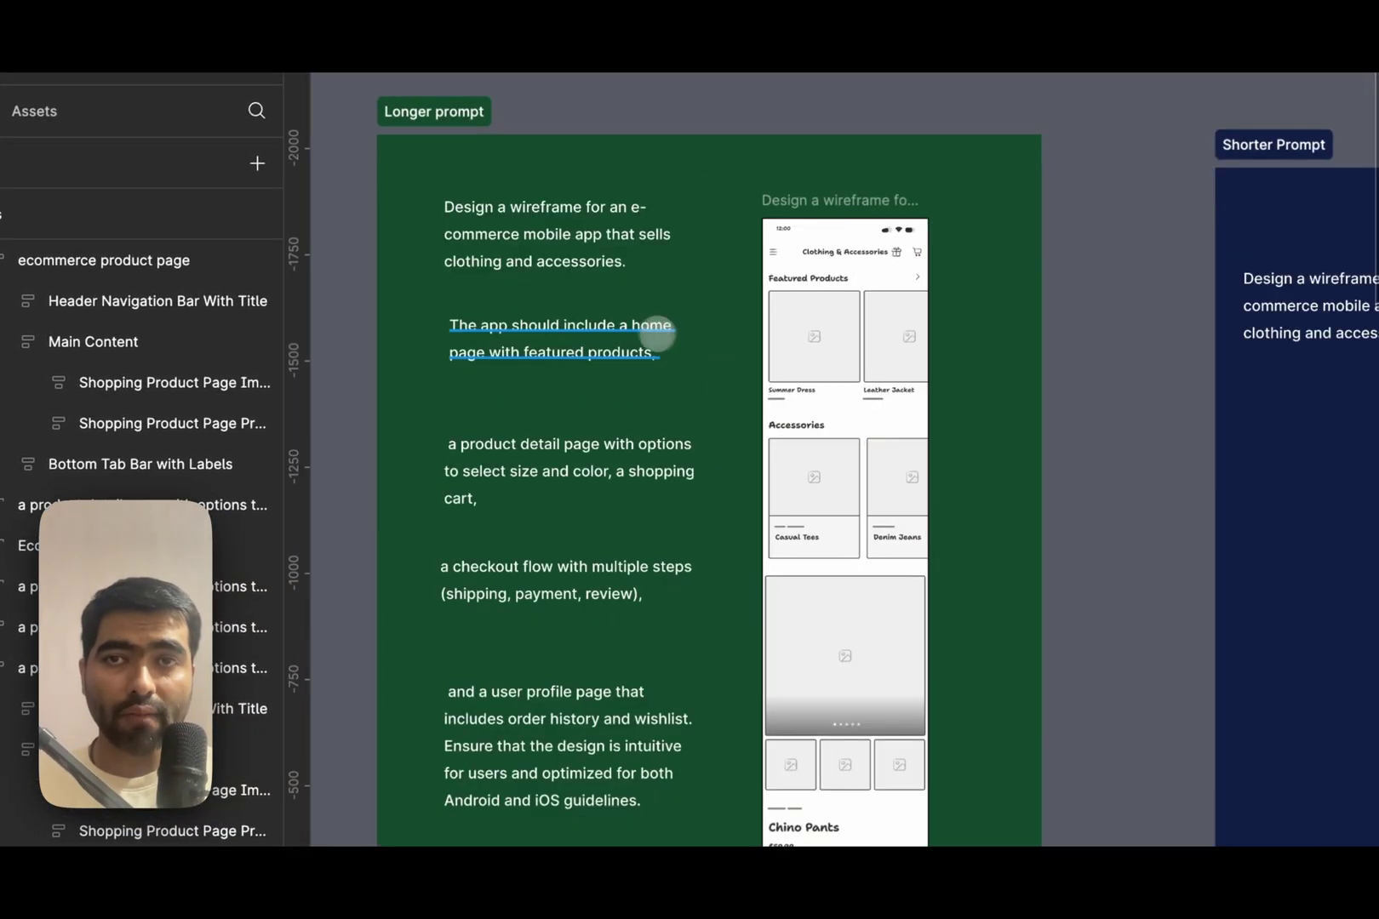
scroll(520, 499, down, 5)
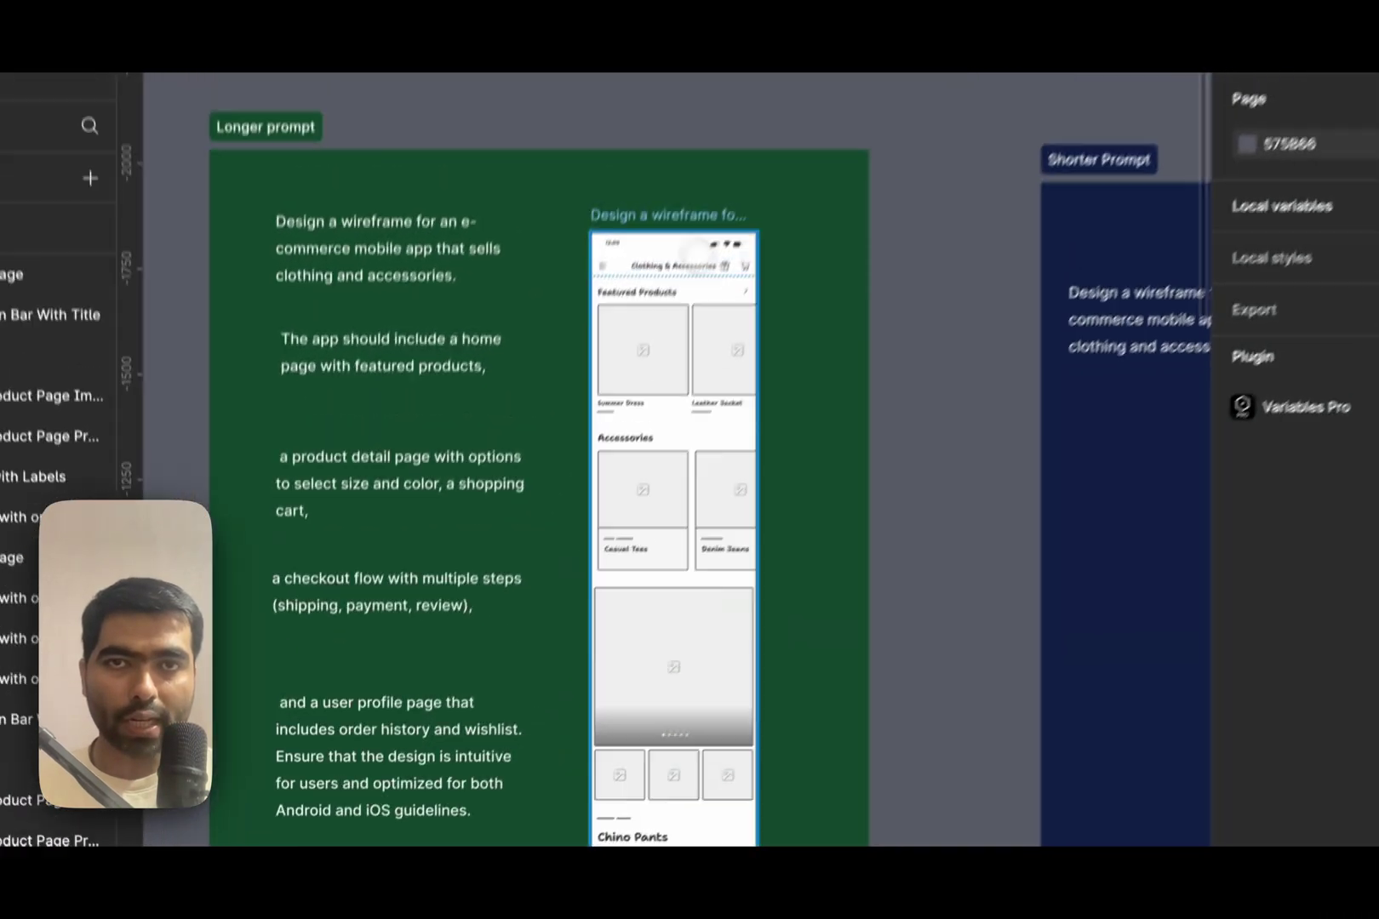
scroll(651, 356, down, 5)
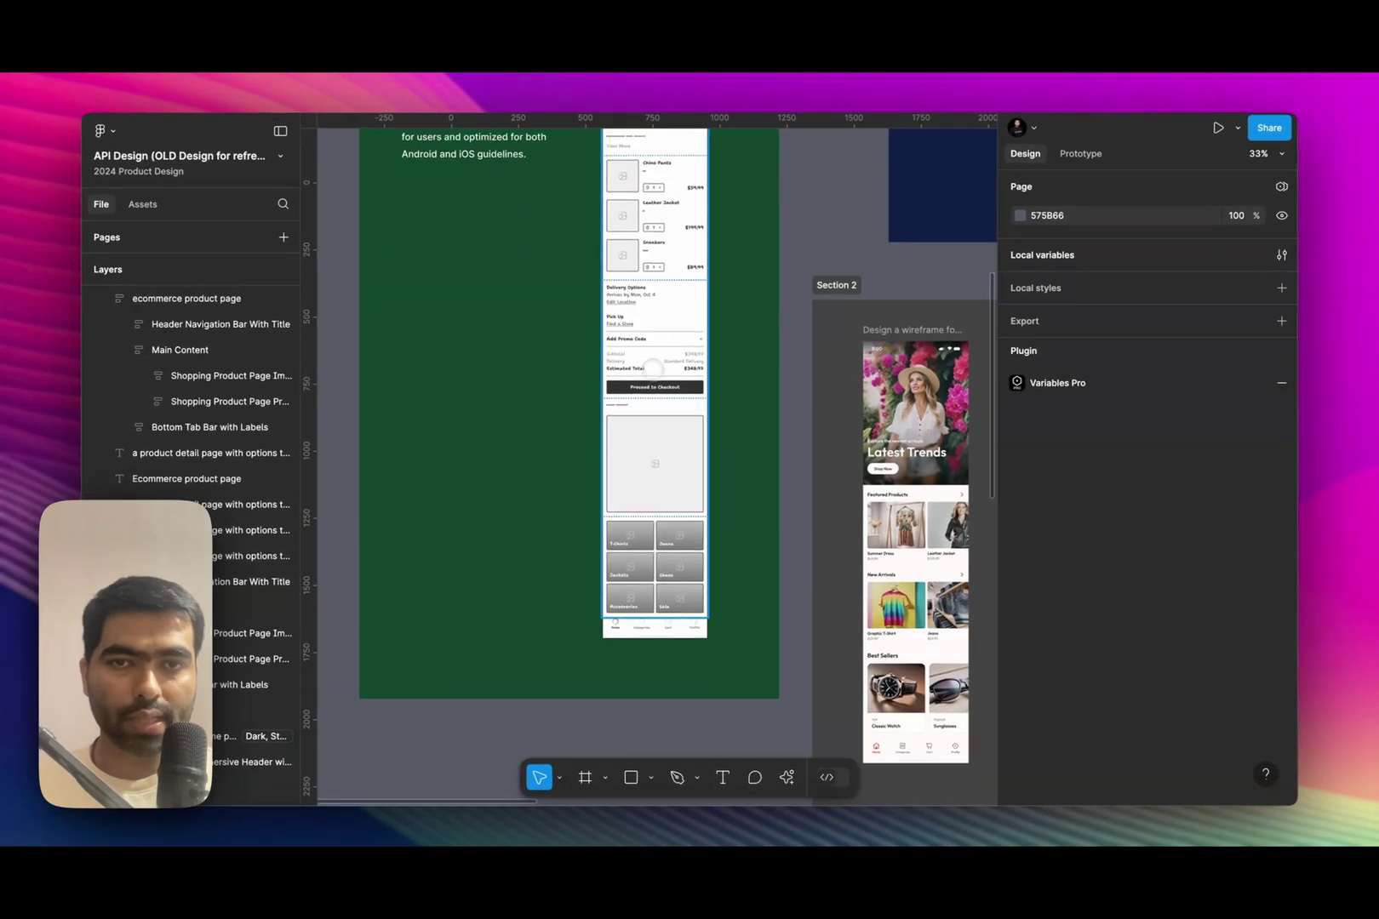
scroll(651, 356, down, 3)
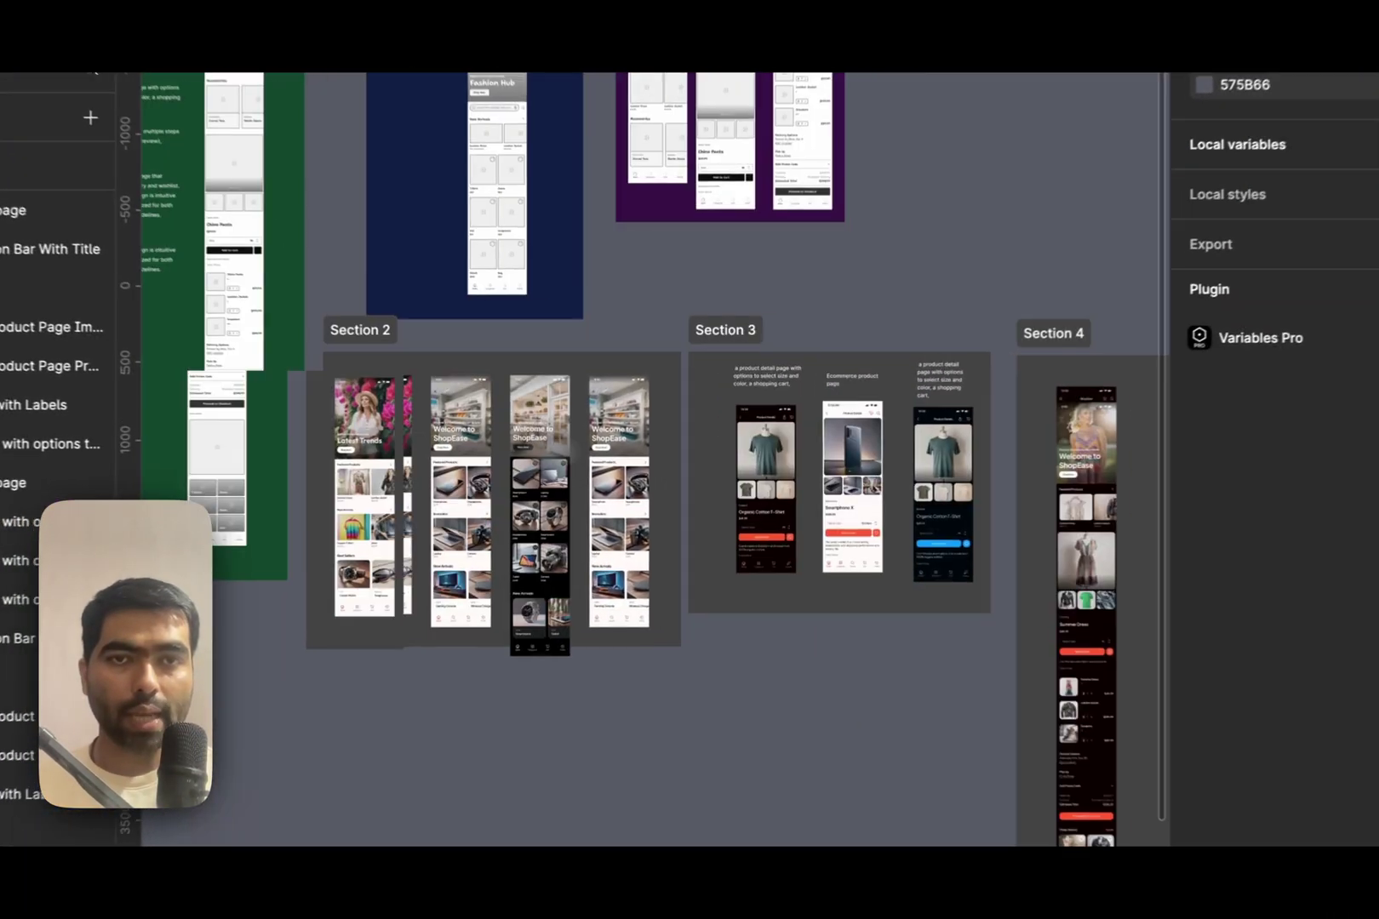
scroll(738, 455, right, 5)
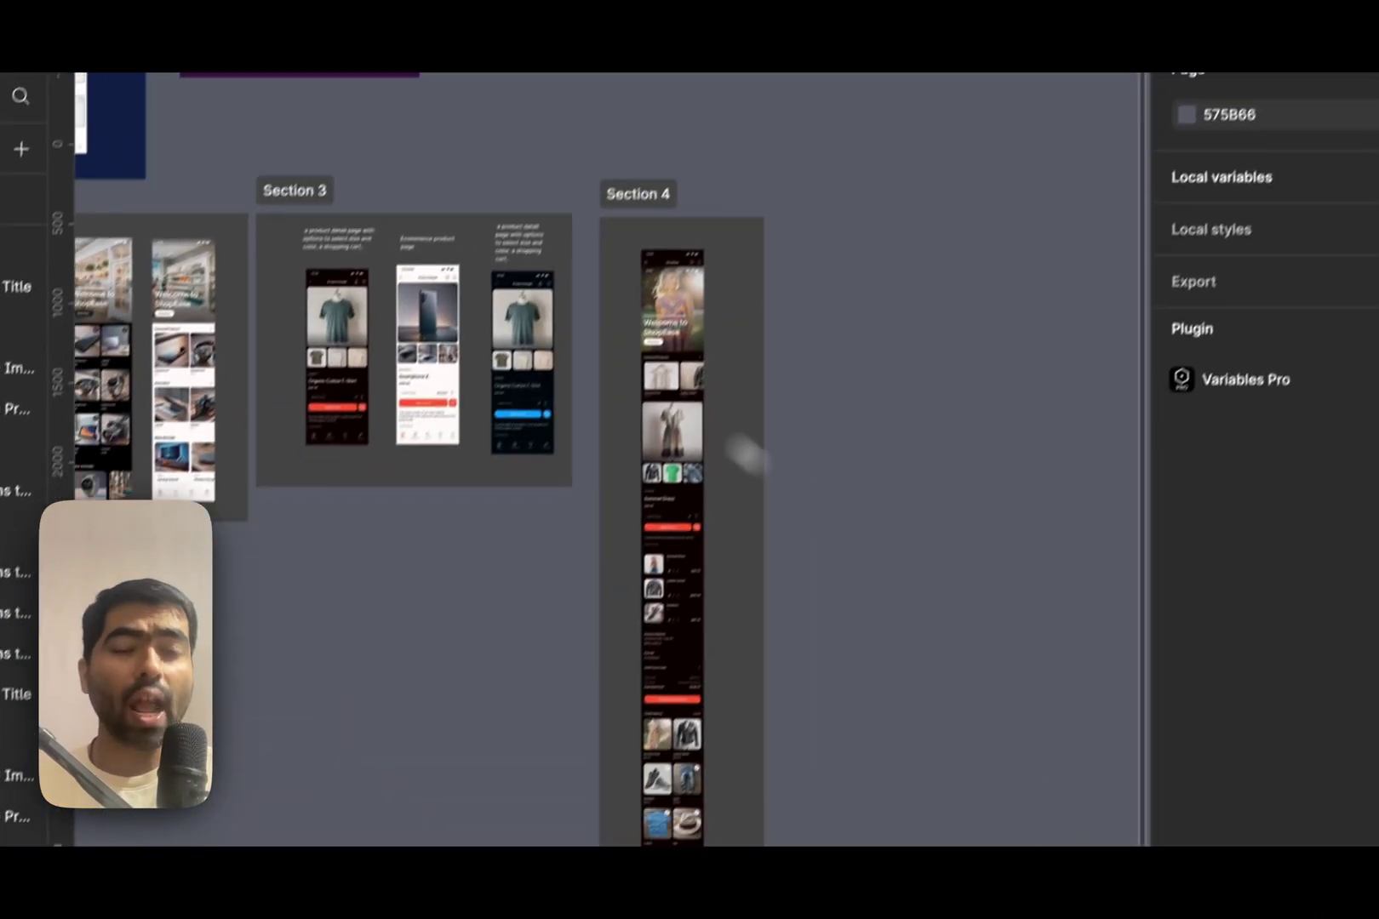
scroll(683, 437, up, 3)
scroll(476, 357, up, 5)
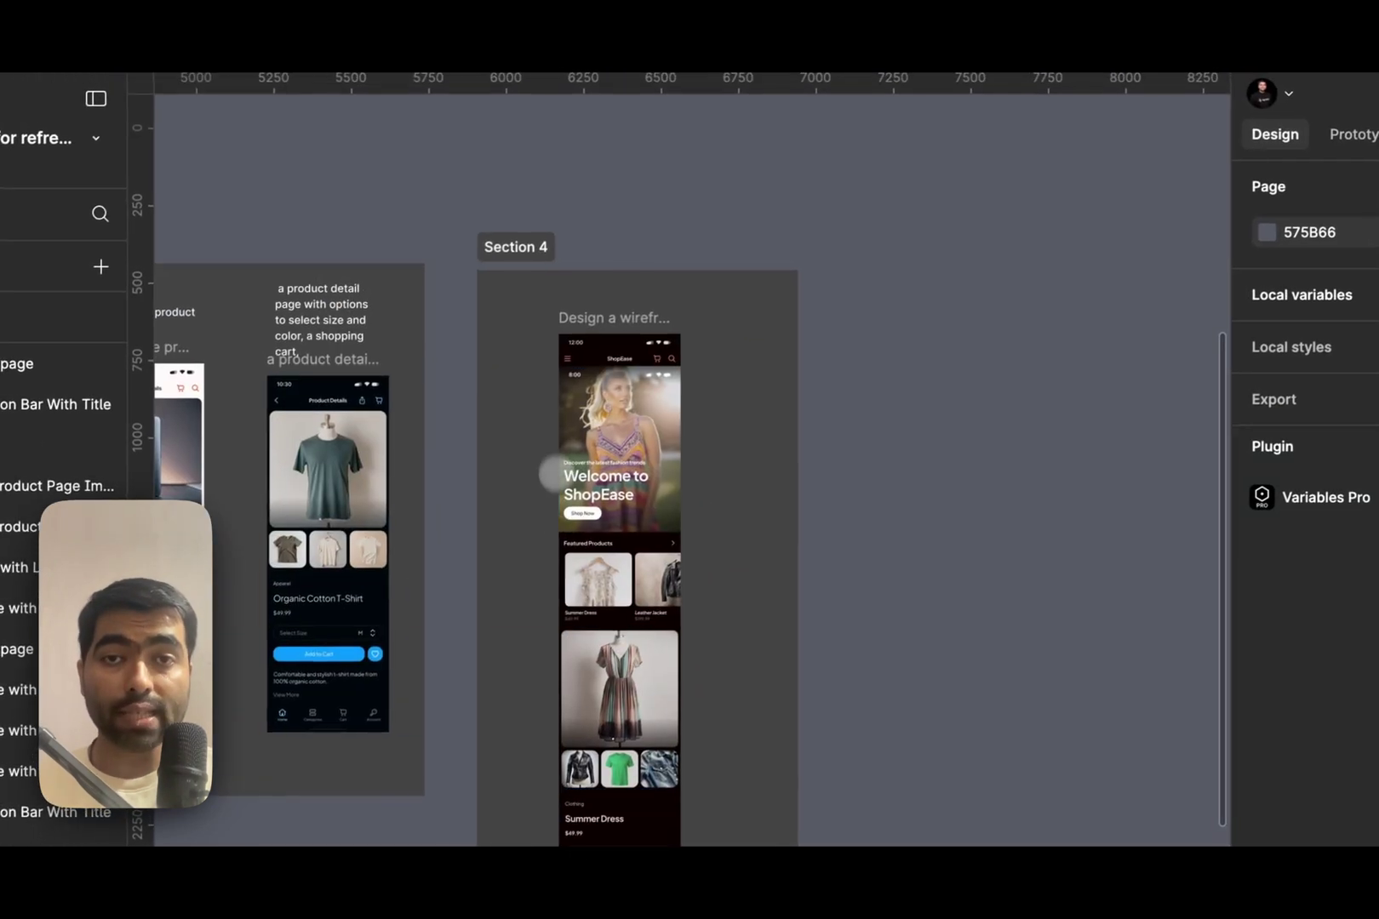
scroll(672, 458, up, 3)
scroll(672, 460, down, 5)
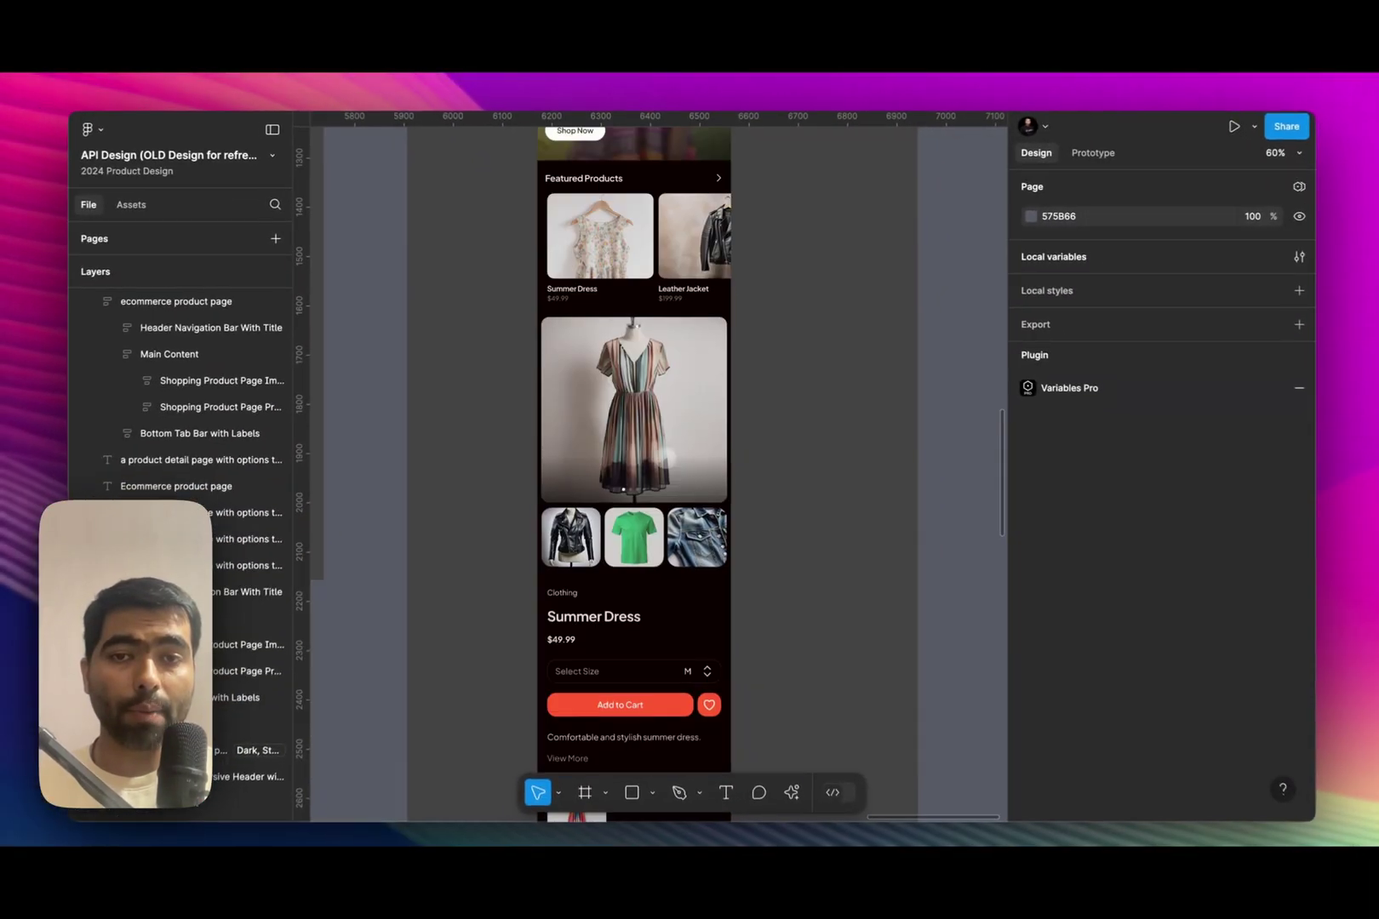
scroll(667, 457, down, 15)
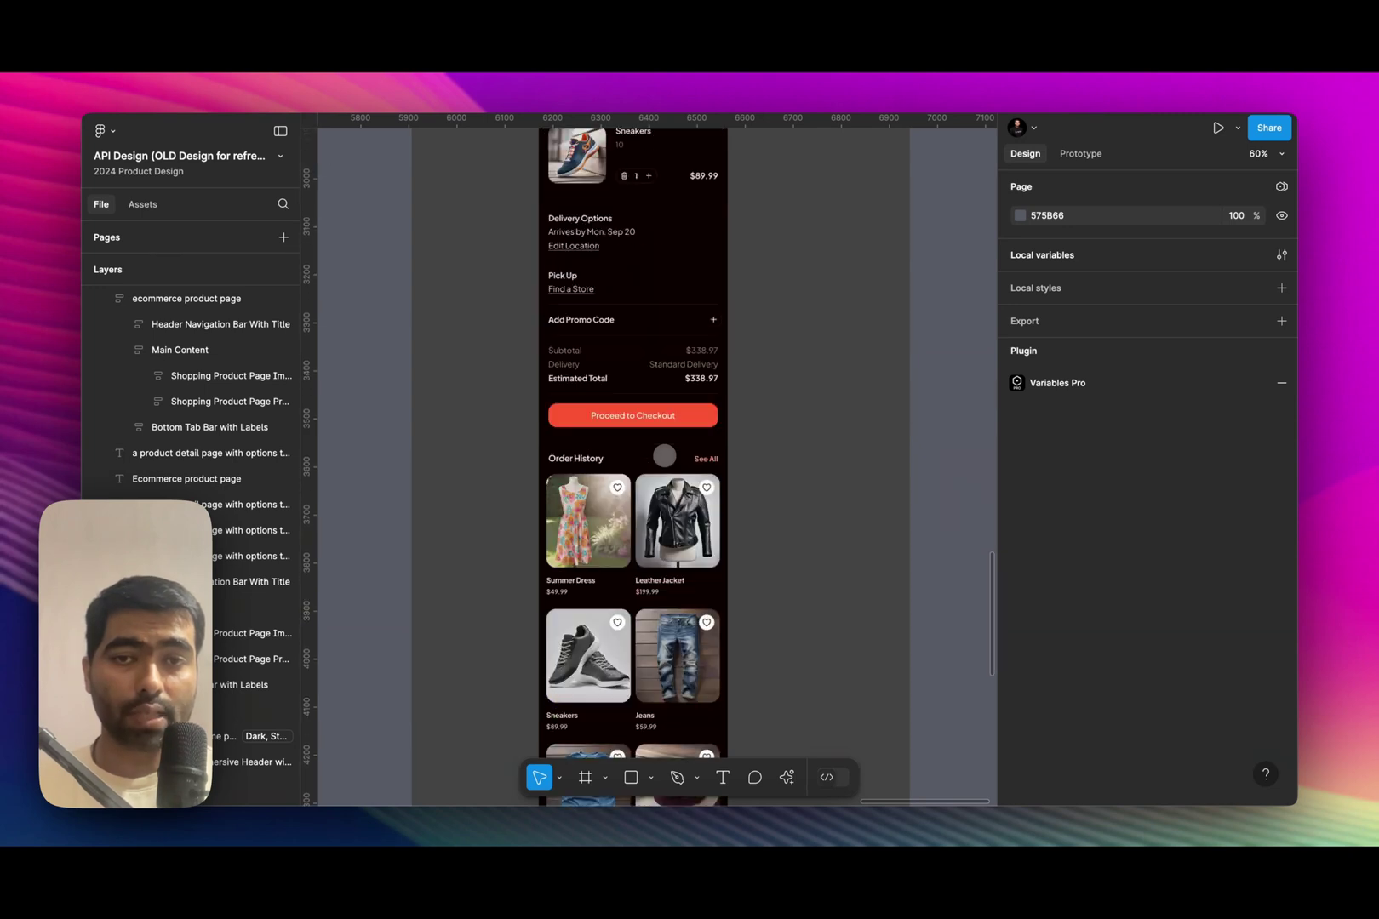
scroll(664, 456, down, 10)
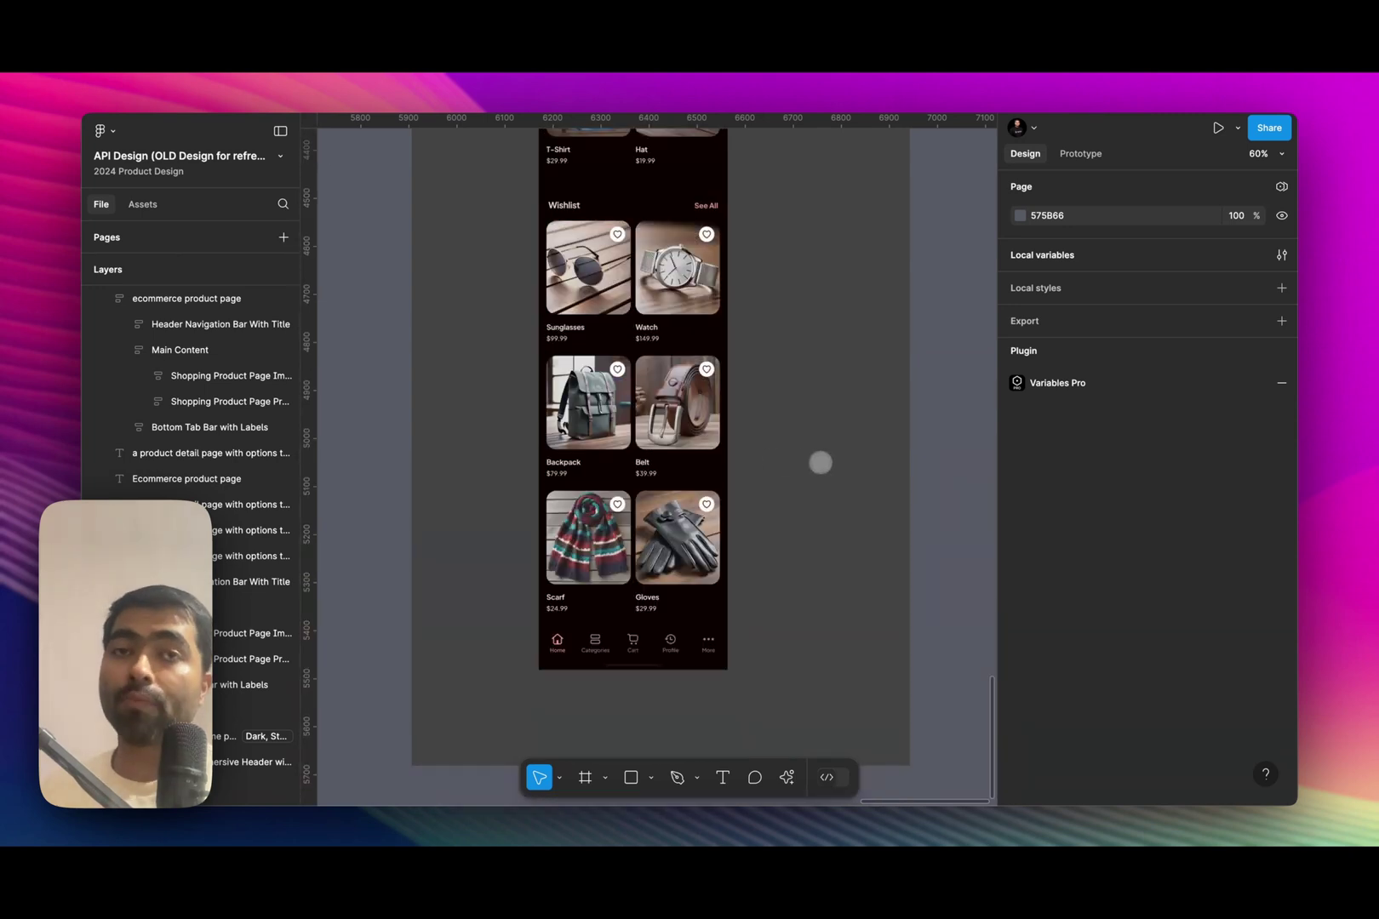